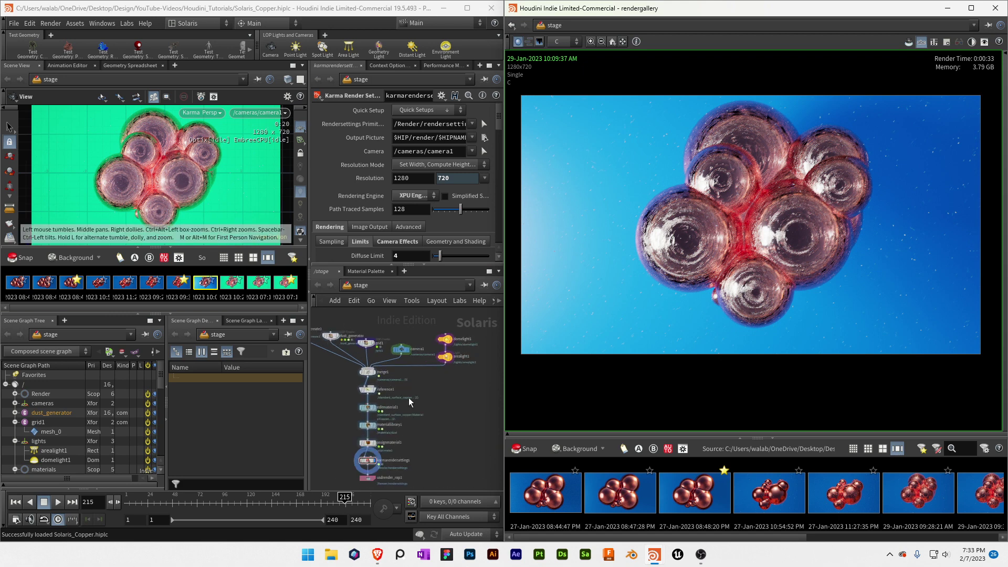
- Start a new empty scene, discarding the changes to Solaris_Copper.hiplc
middle_drag(429, 414, 449, 402)
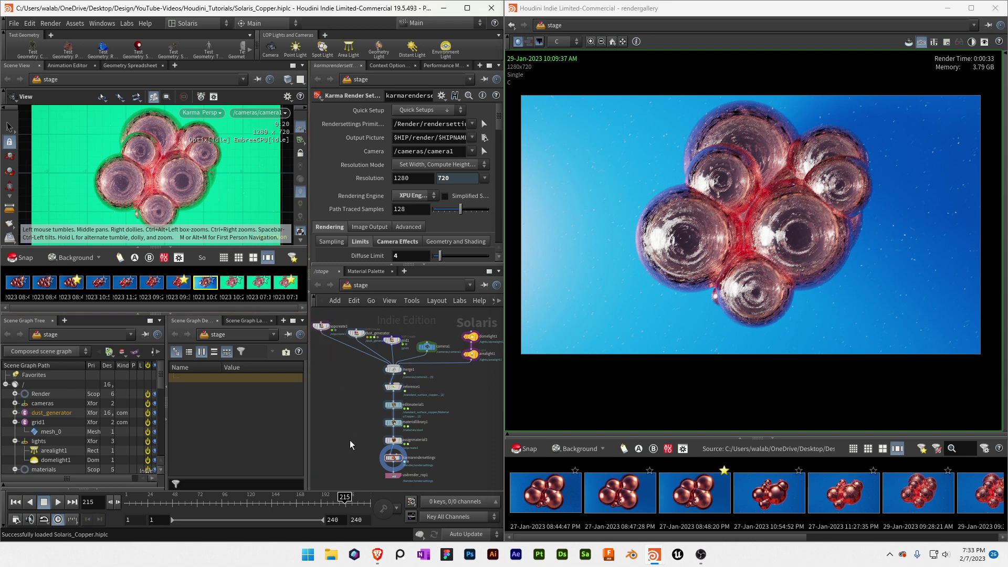
click(14, 23)
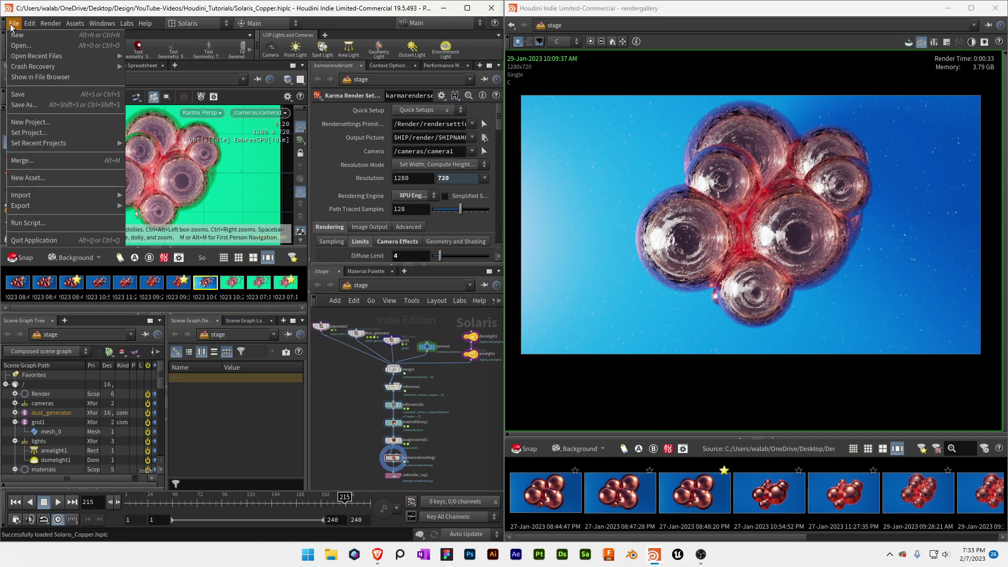
click(27, 35)
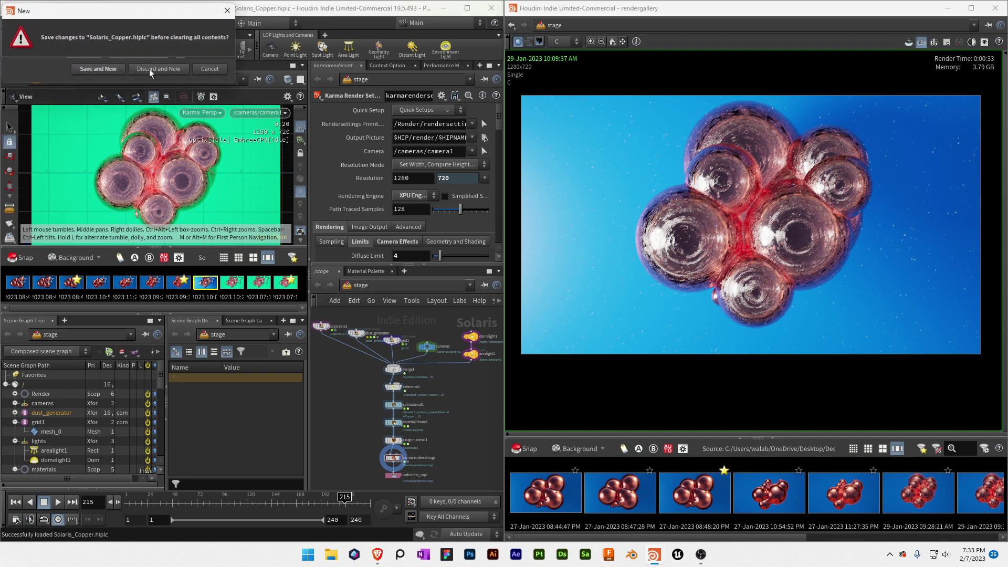
click(124, 70)
click(168, 104)
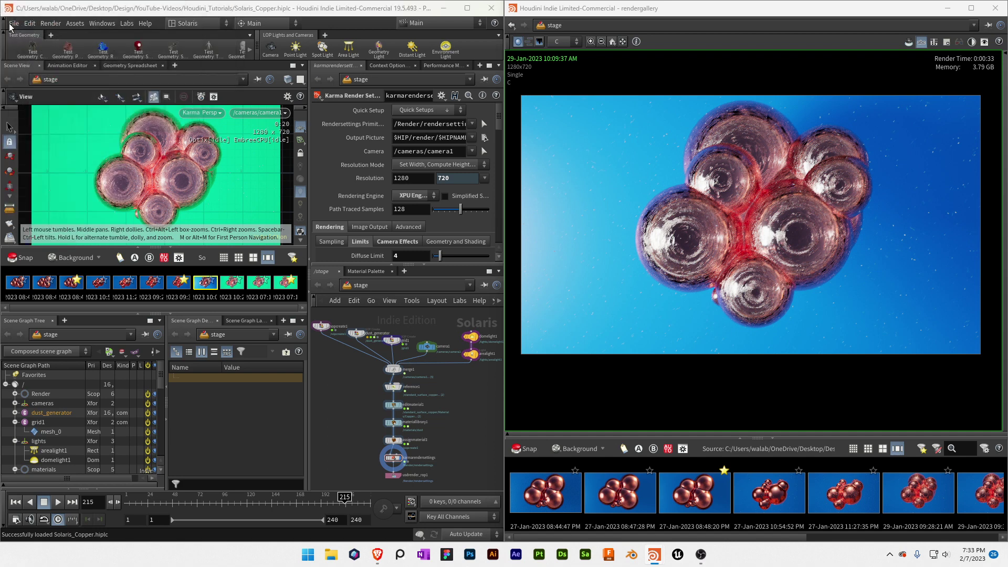
click(14, 23)
click(44, 38)
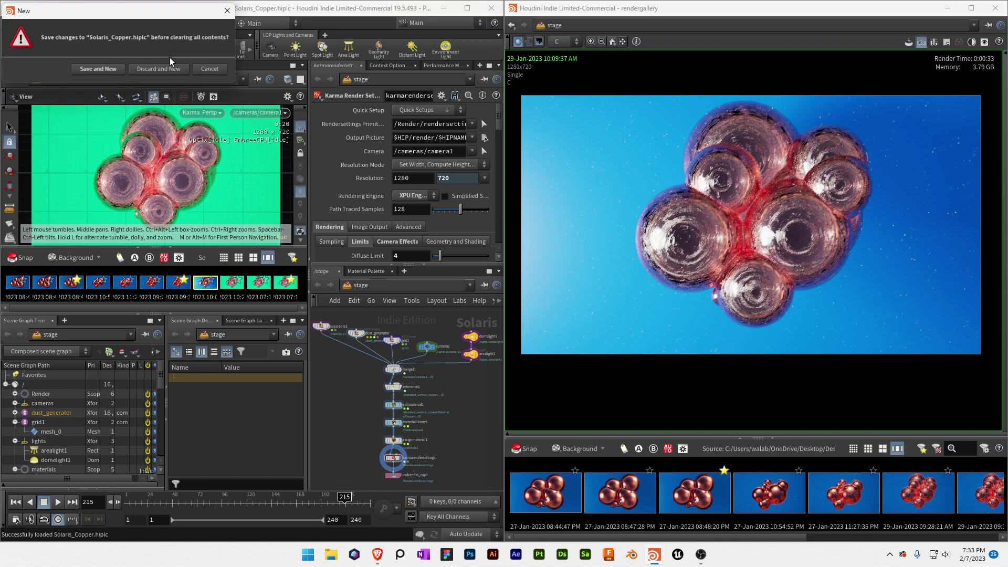
click(169, 70)
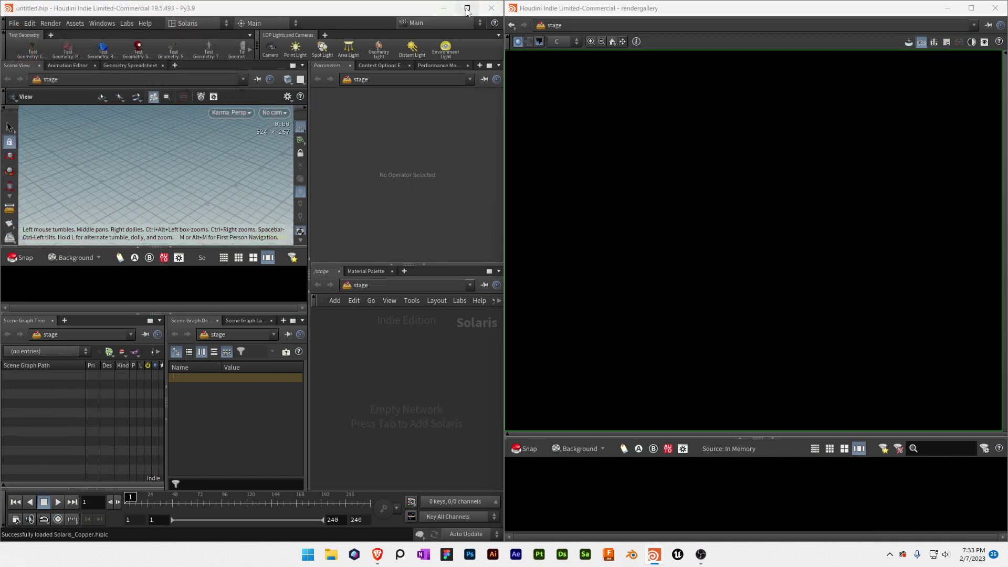
- Close the separate render gallery window, then maximize the main window and collapse the snapshot strip beneath the viewport
click(995, 8)
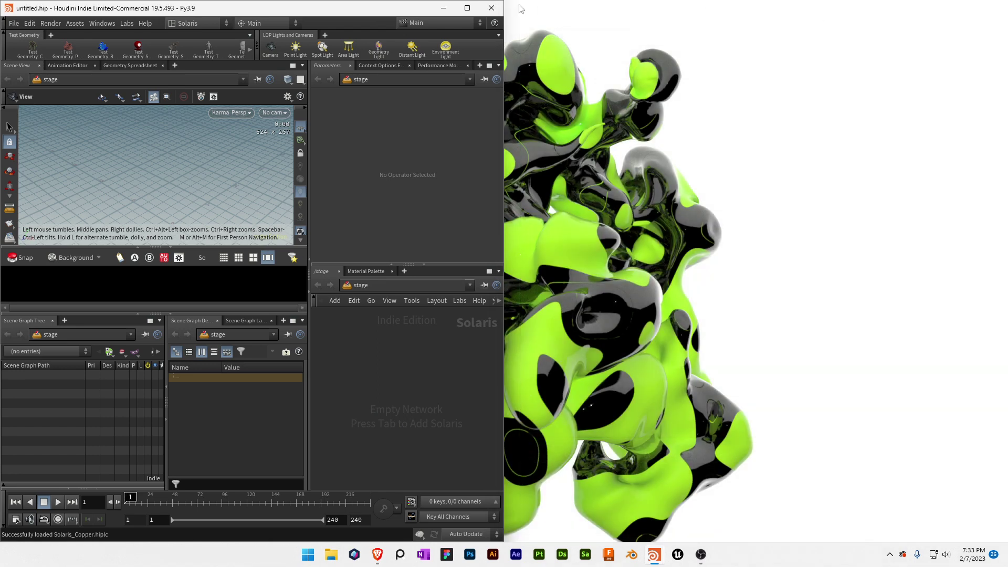
click(466, 8)
click(189, 19)
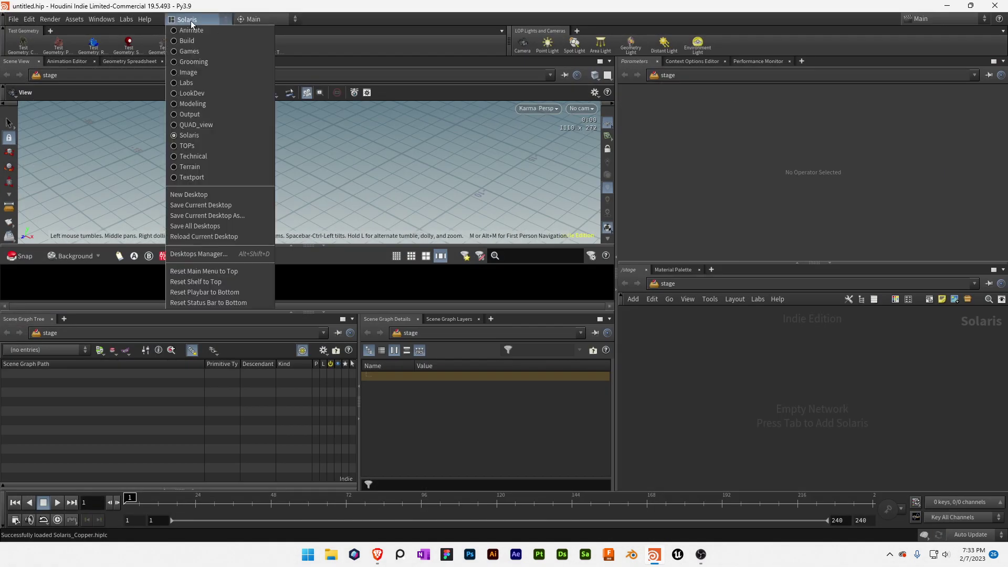
click(196, 19)
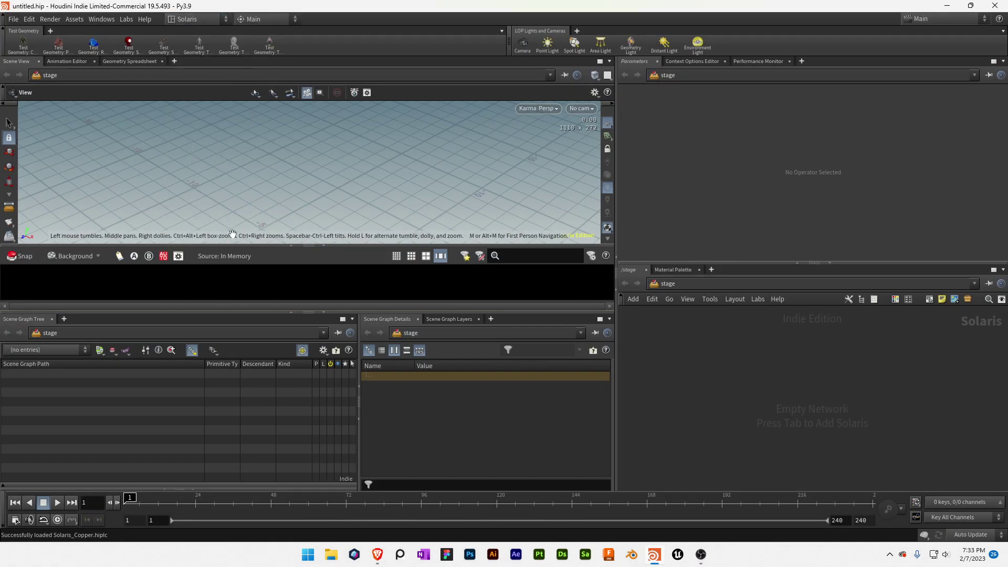
click(323, 245)
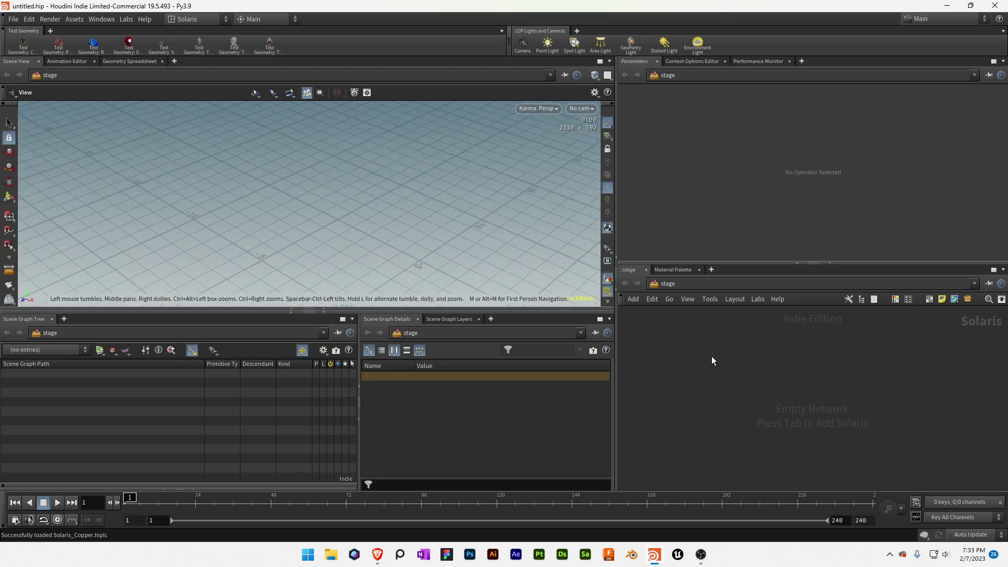
- Add a SOP Create (Geometry) node to the empty stage network
key(Tab)
text(sopc)
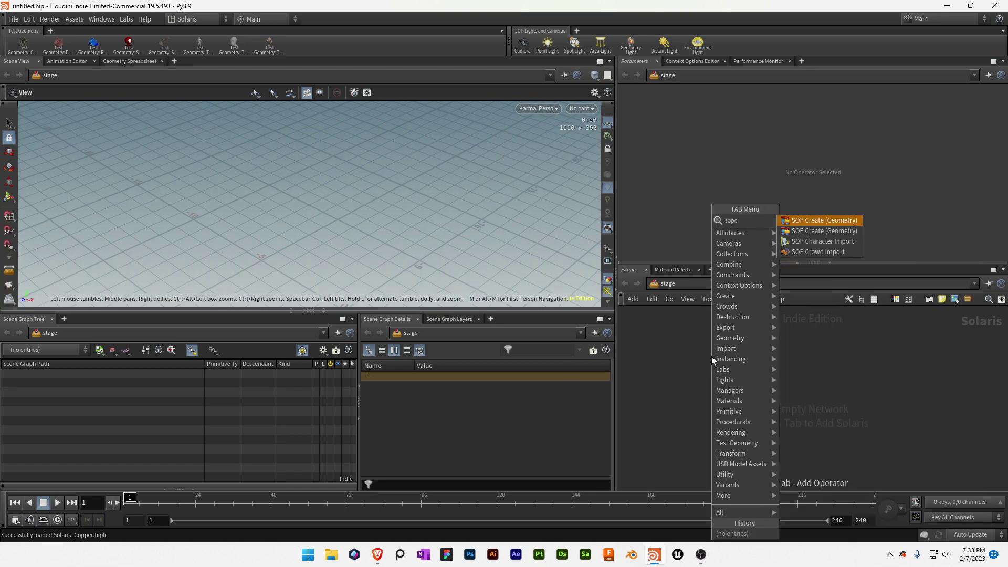
key(Down)
key(Return)
click(712, 357)
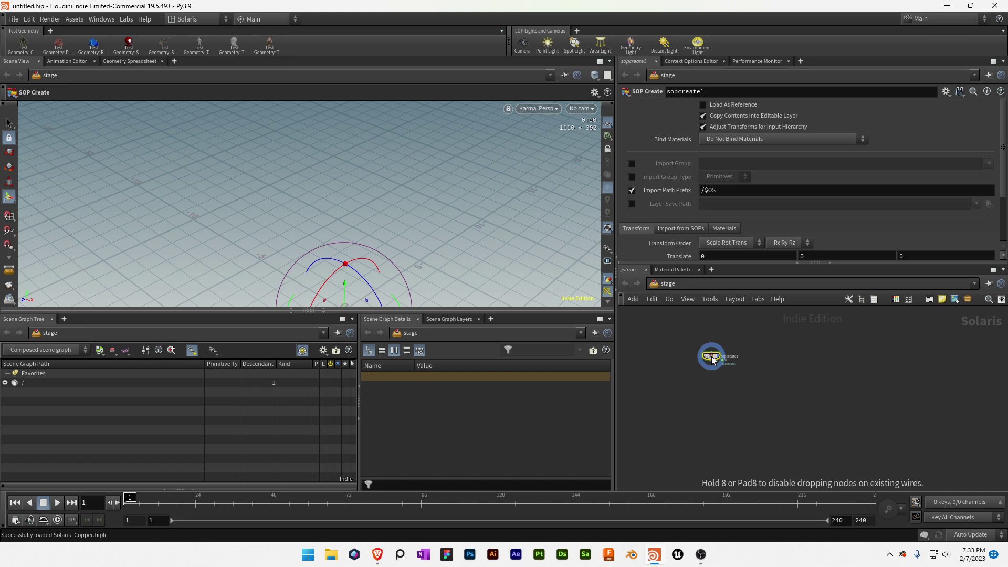
- Go inside the SOP Create node and place a Sphere node clear of the sub-network inputs
double_click(711, 357)
key(Tab)
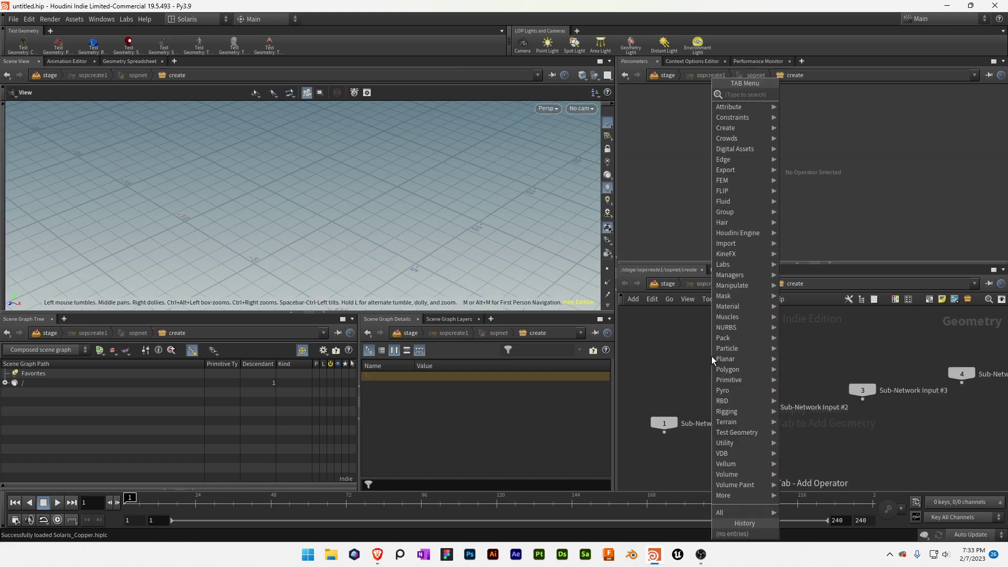
text(sp)
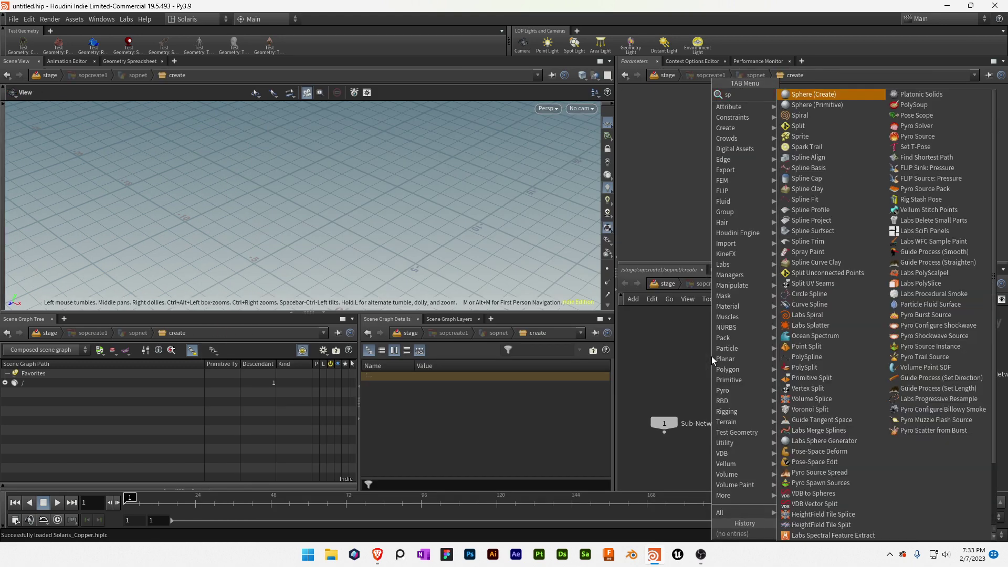
key(Return)
click(711, 356)
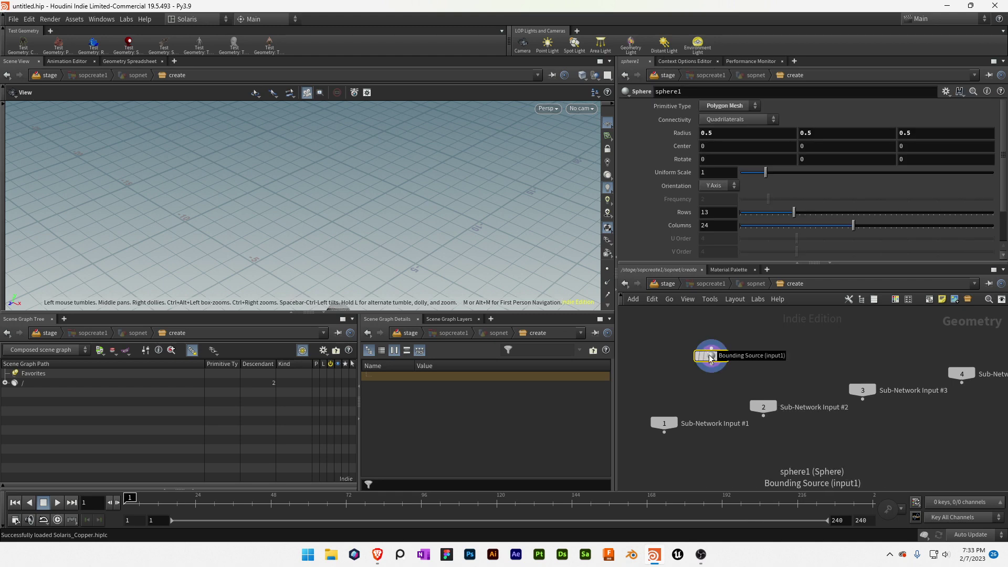
drag(711, 359, 672, 380)
- Add an Attribute Noise Vector node and connect it below the sphere node
key(Tab)
text(att)
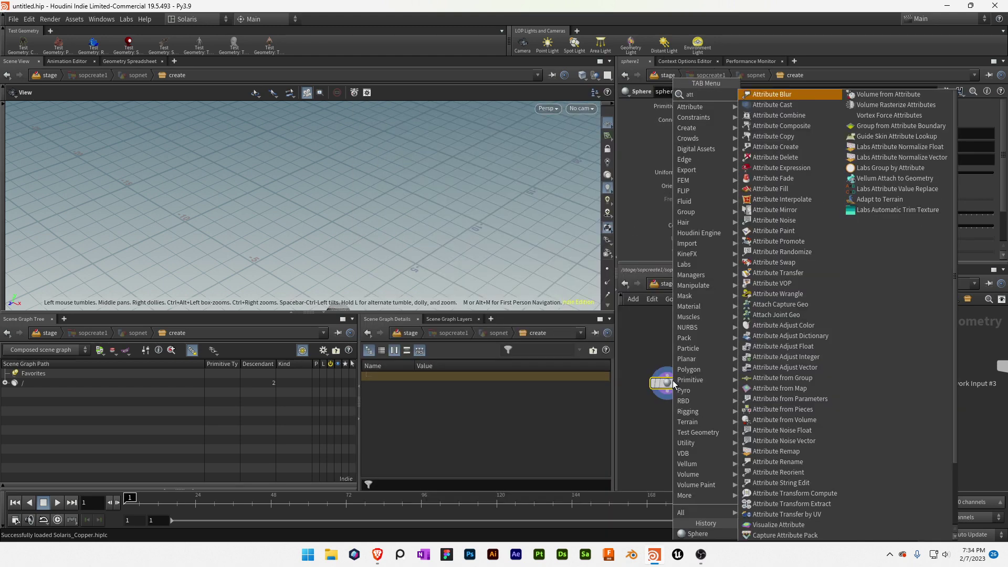
text(ribute no)
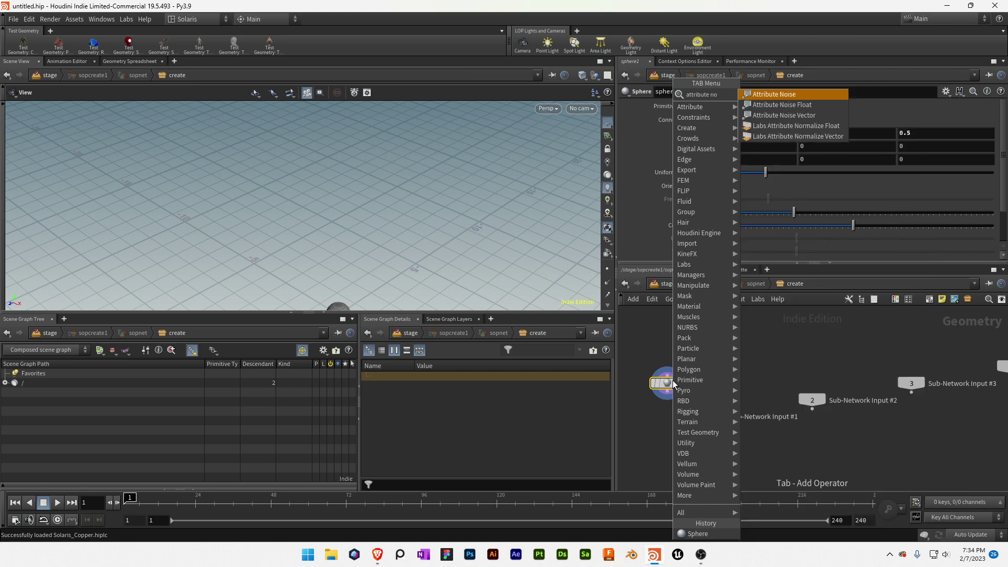
key(Down)
key(Down)
key(Return)
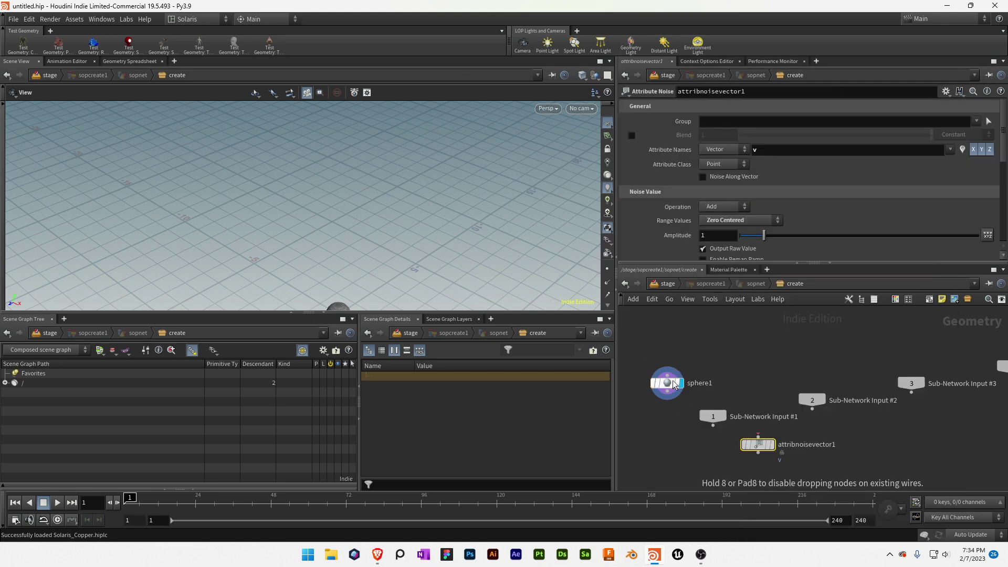
drag(667, 395, 668, 420)
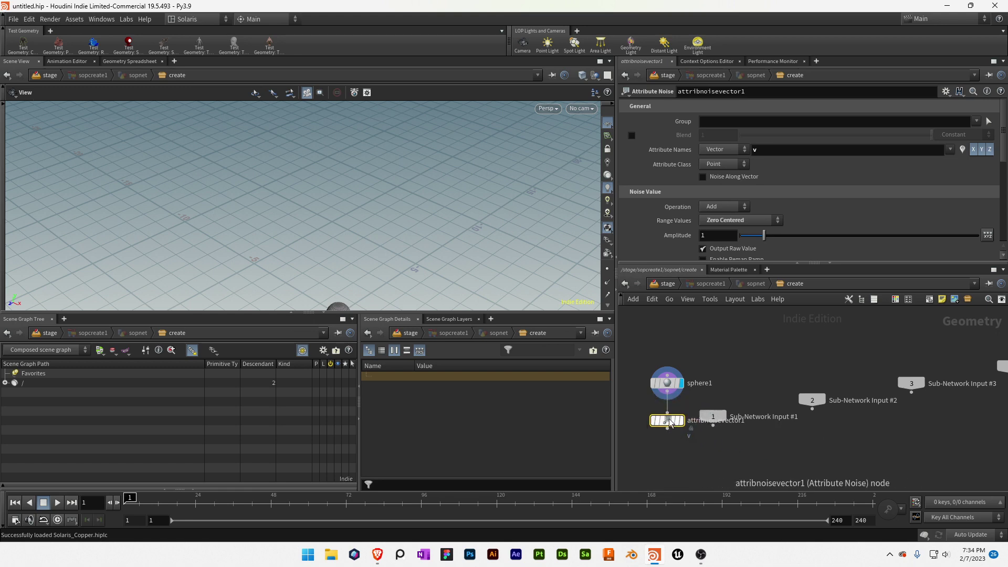
- Set the noise node's attribute name to P, display the node and frame the deformed sphere in the viewport
click(770, 153)
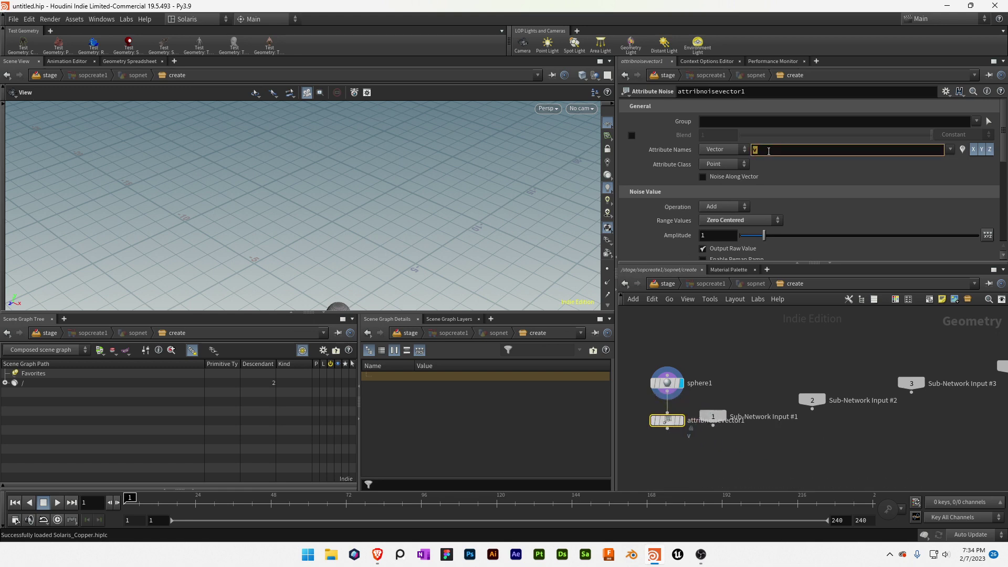
text(P)
key(Return)
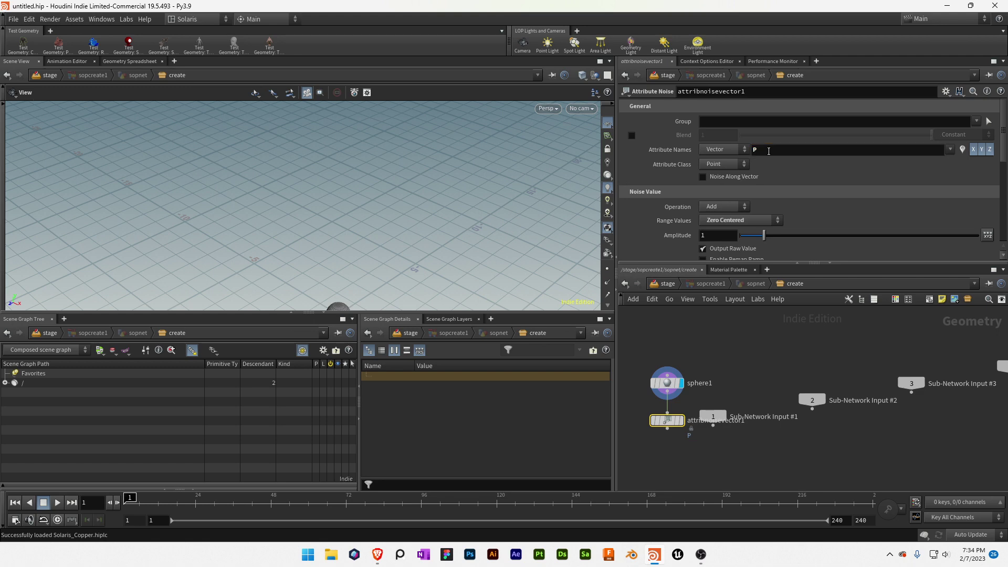
click(681, 420)
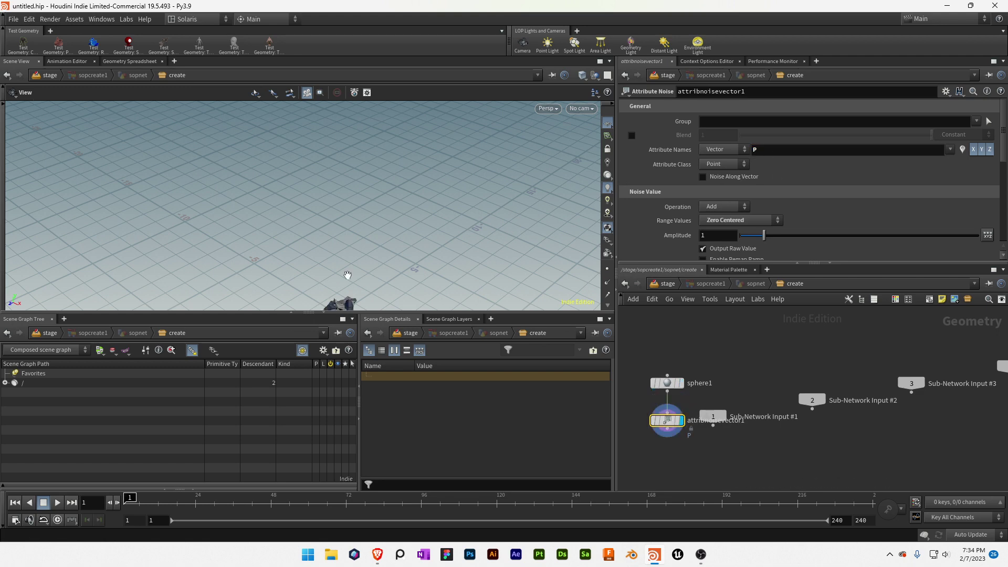
key(f)
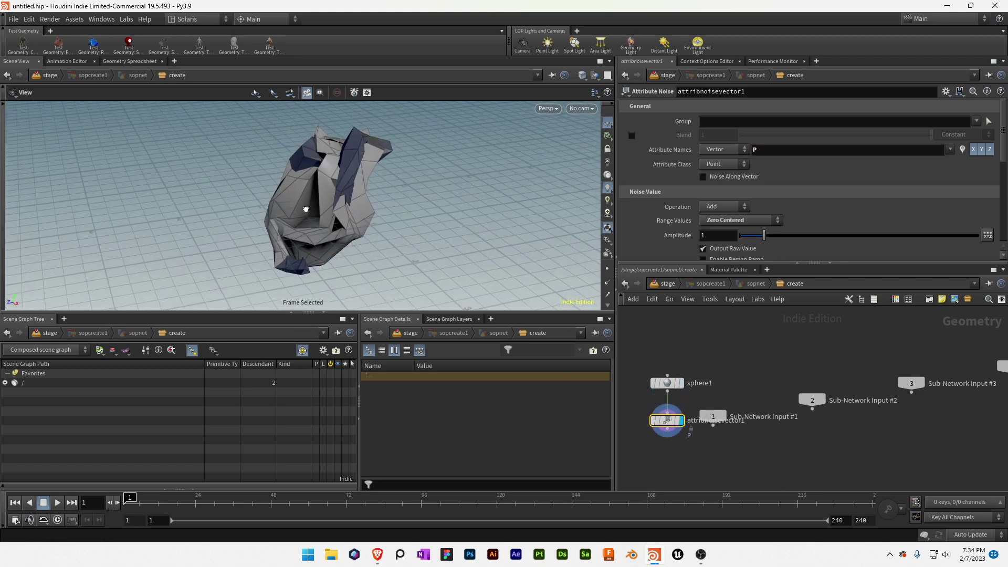
drag(308, 208, 394, 220)
- Add a Match Size node below the attribute noise node and display it
key(Tab)
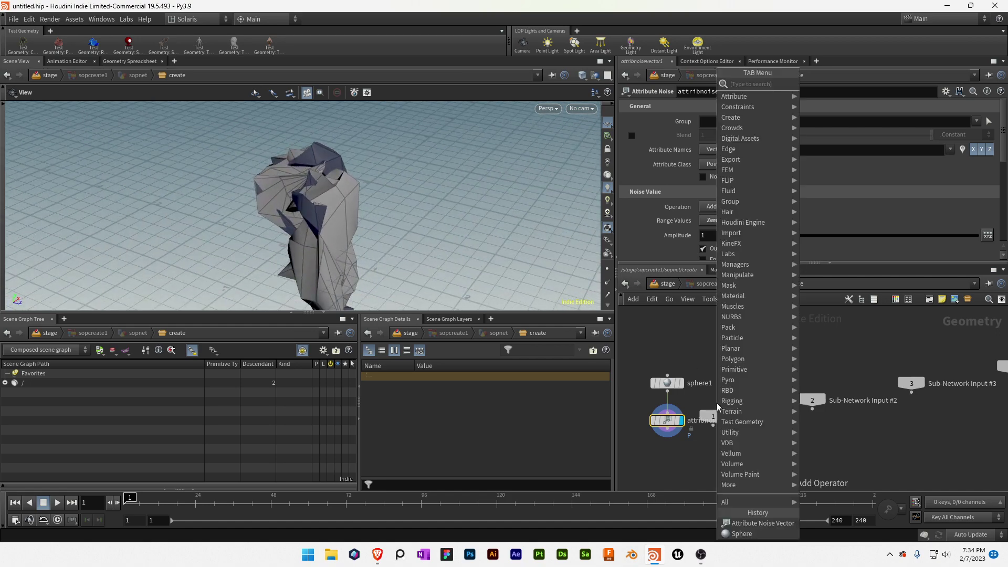
text(match)
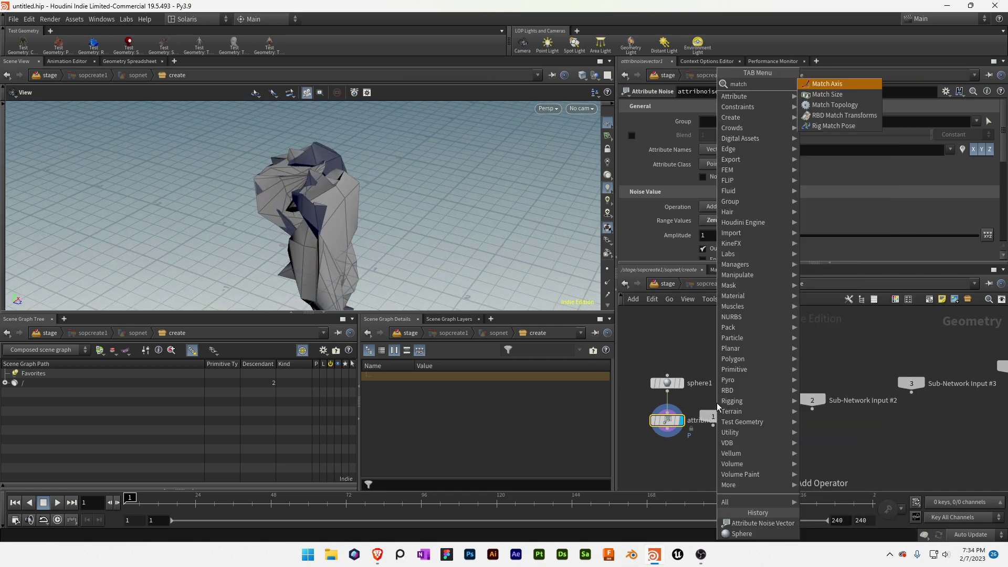
key(Down)
key(Return)
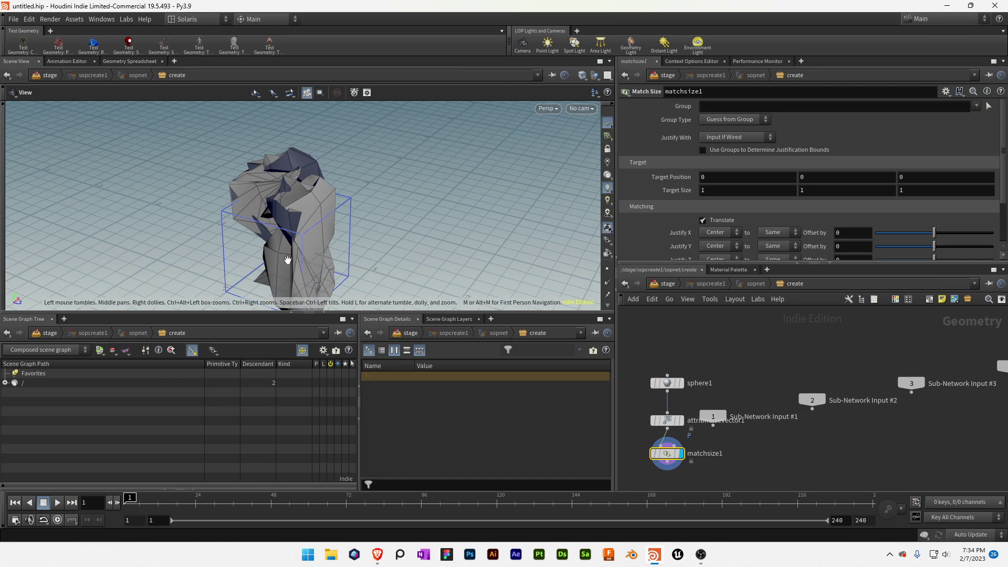
drag(290, 267, 342, 270)
- Display the attribute noise node, try a different amplitude, undo that change and display the Match Size node again
click(683, 422)
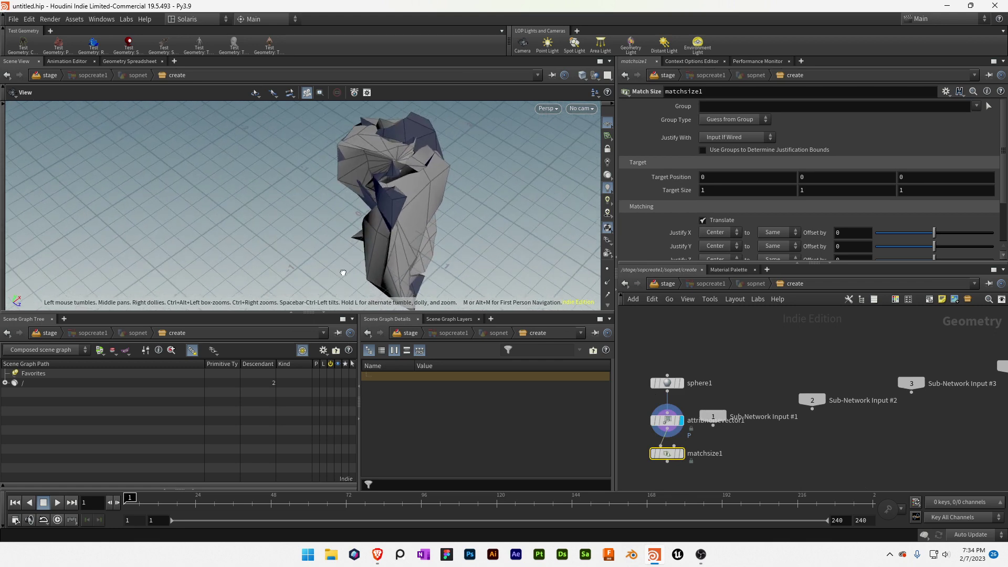
click(674, 417)
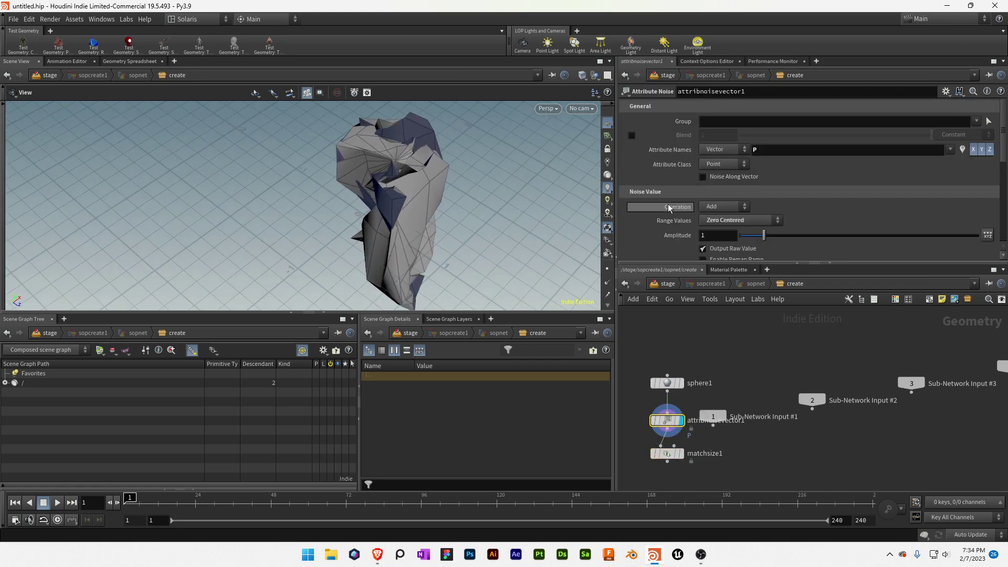
mouse_move(783, 236)
mouse_down()
mouse_move(808, 235)
mouse_move(790, 236)
mouse_up()
key(ctrl+z)
click(680, 453)
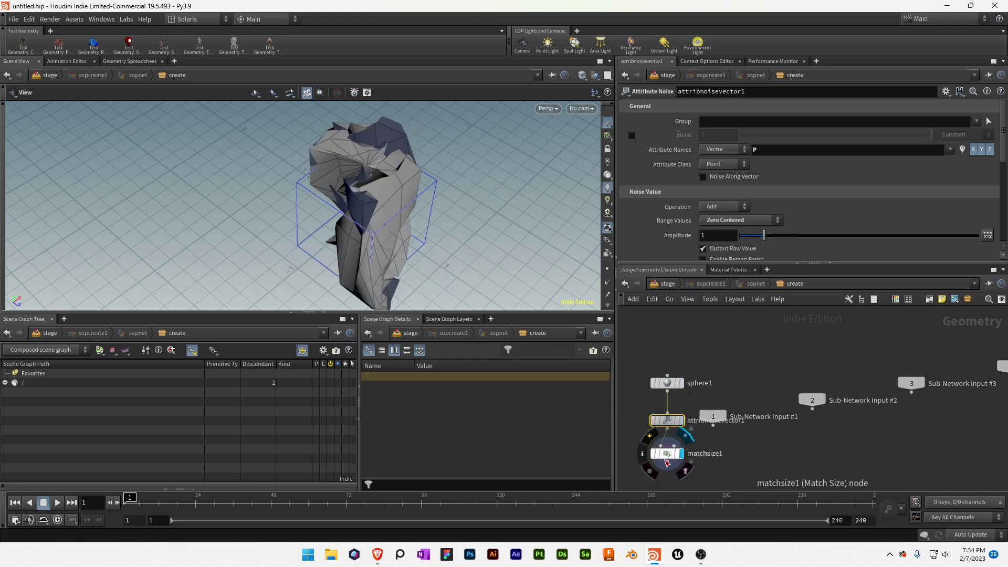
- Add a Cloud node below the Match Size node, align it with the chain and display it
middle_drag(624, 468, 684, 420)
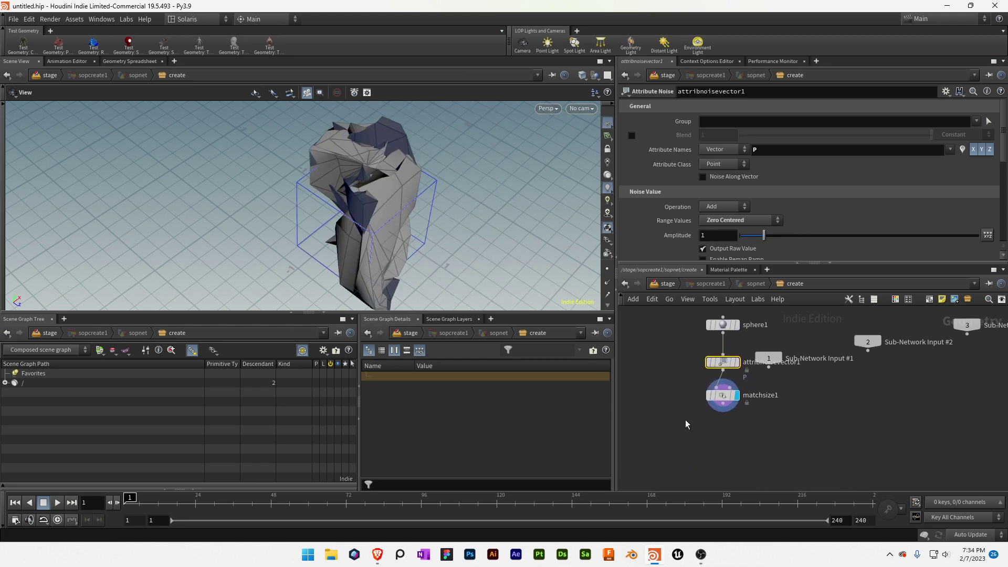
key(Tab)
text(cloud)
key(Return)
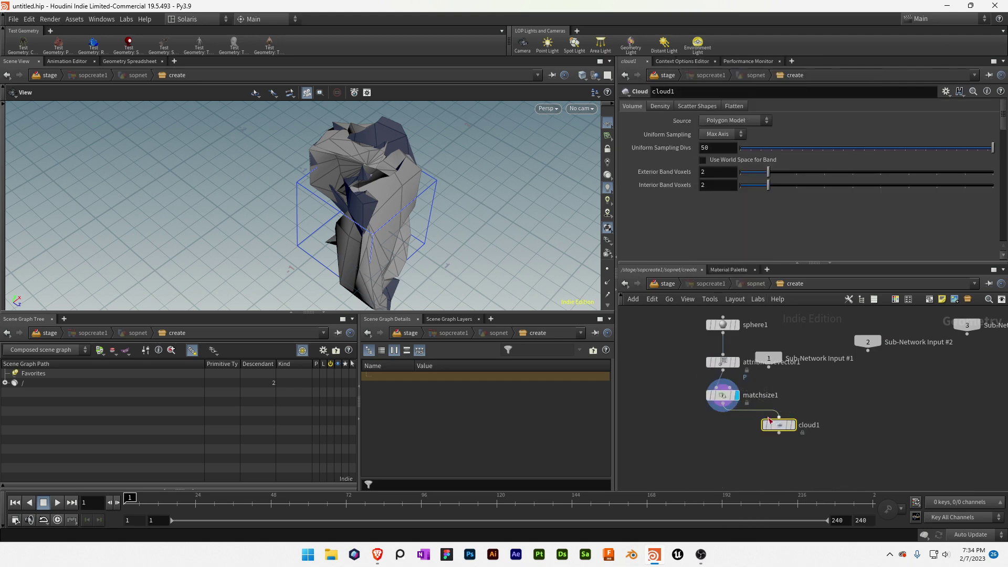
drag(792, 431, 725, 439)
click(743, 430)
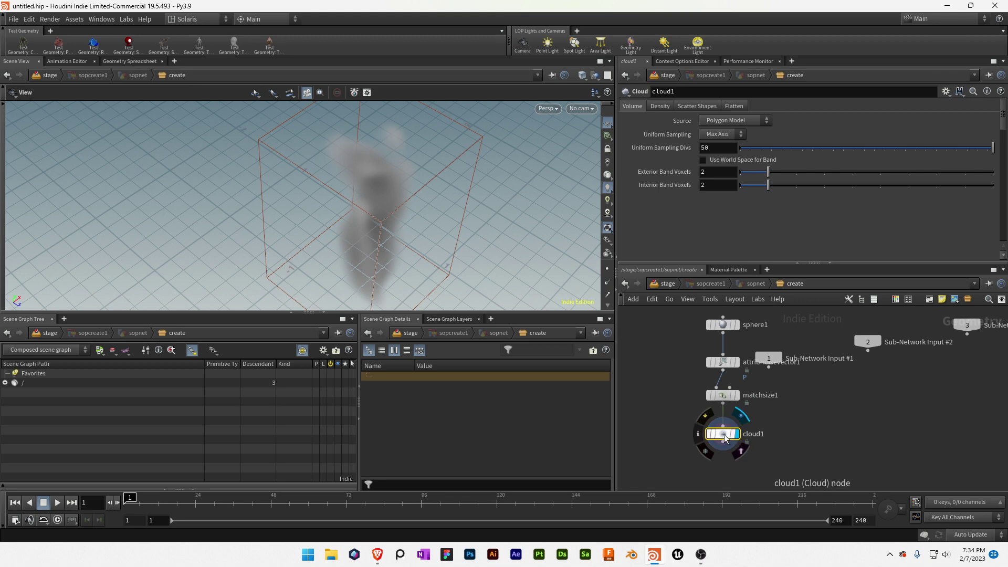
- Add a Scatter node below the Cloud node, fed by the cloud volume
click(723, 361)
scroll(676, 218, down, 3)
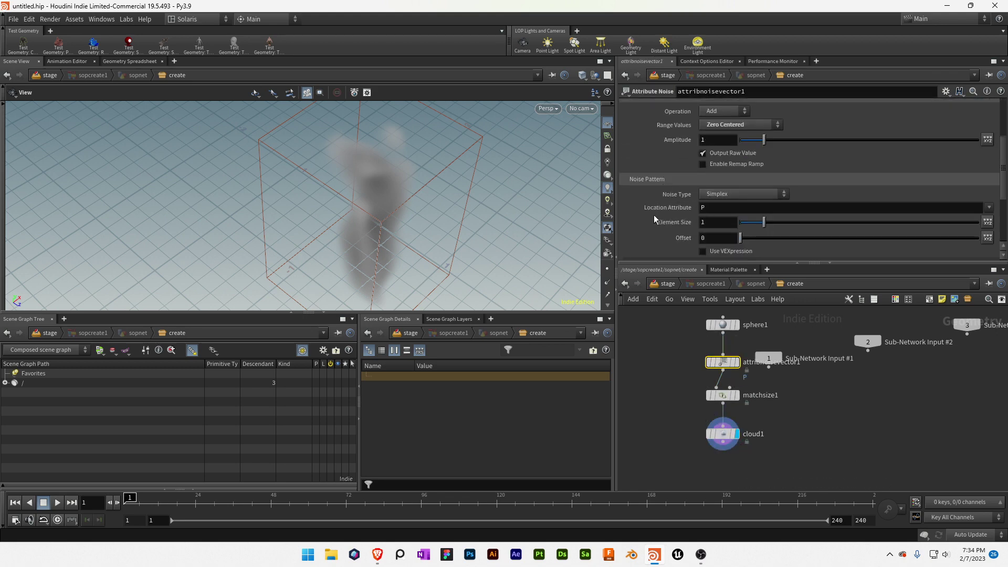
click(723, 447)
key(Tab)
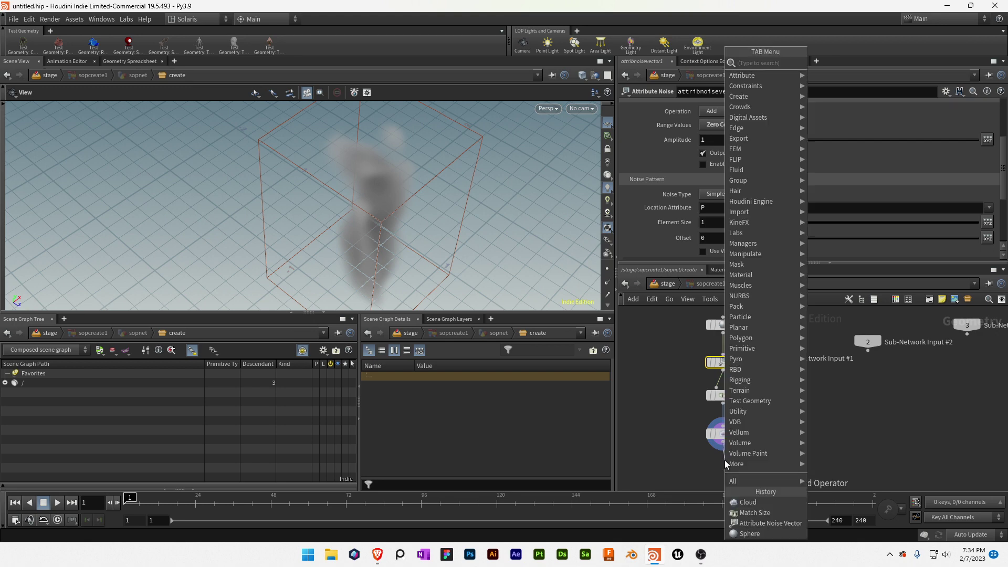
text(scat)
key(Return)
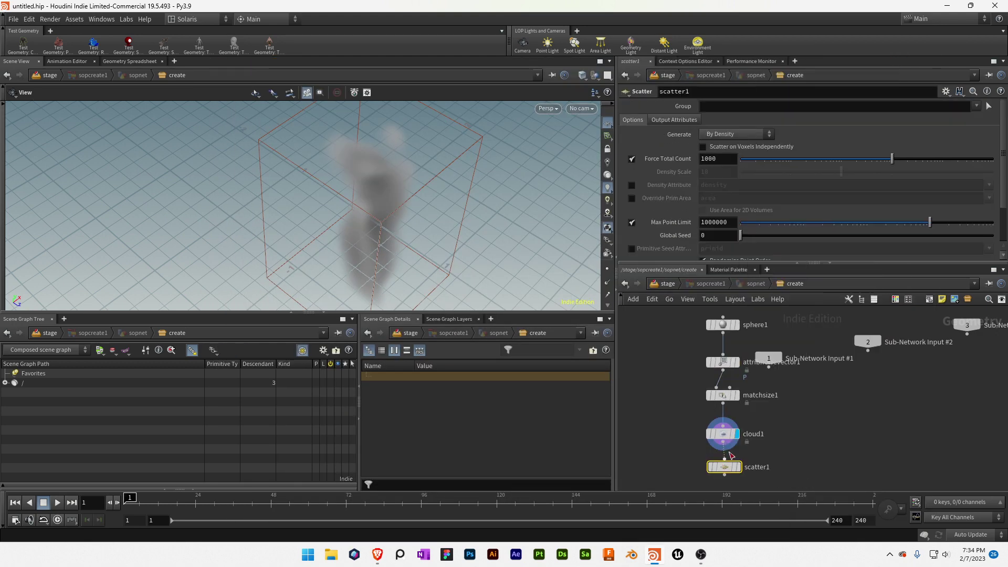
- Display the Scatter node and set its Force Total Count to 13
click(739, 466)
key(ctrl+s)
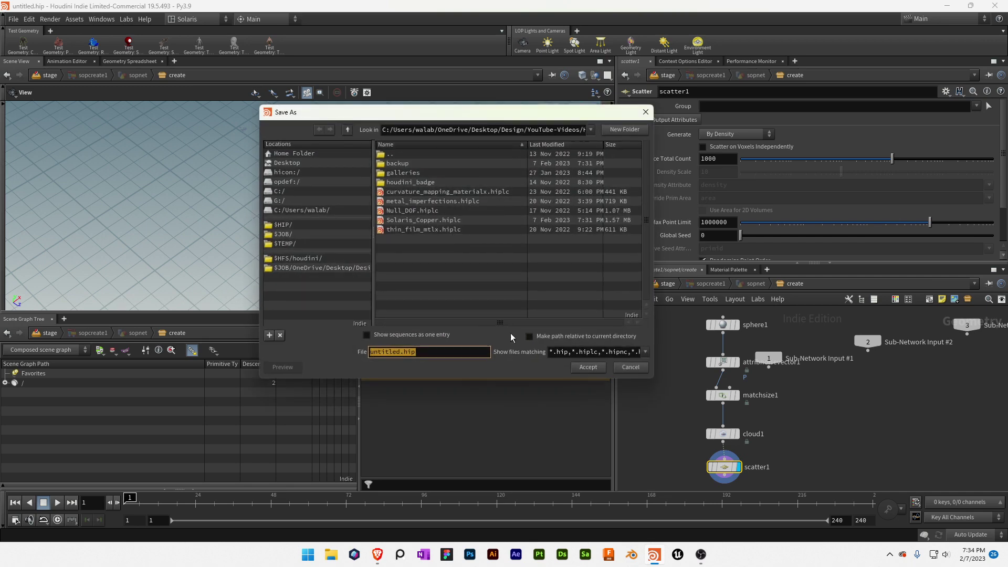
click(631, 368)
double_click(724, 165)
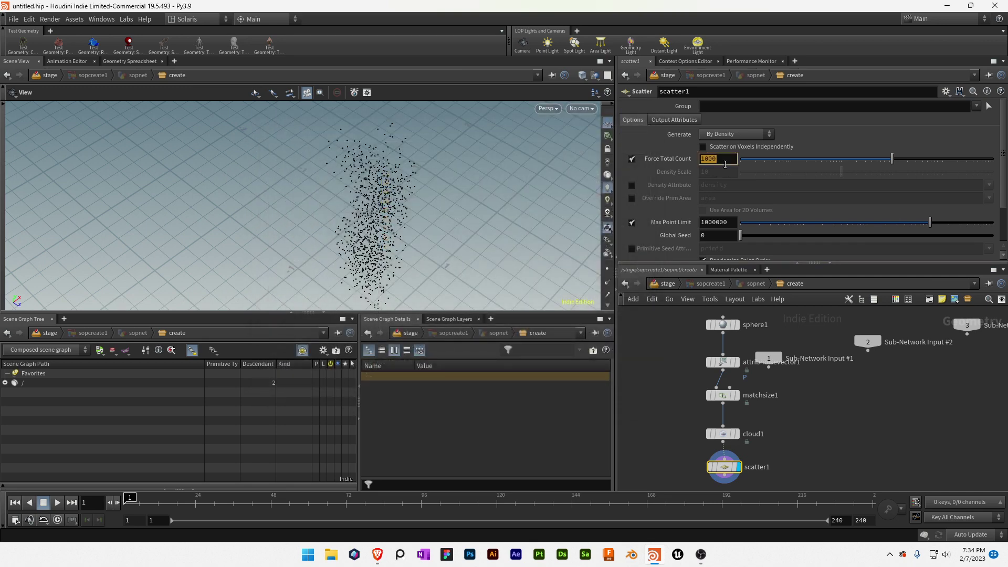
text(13)
key(Return)
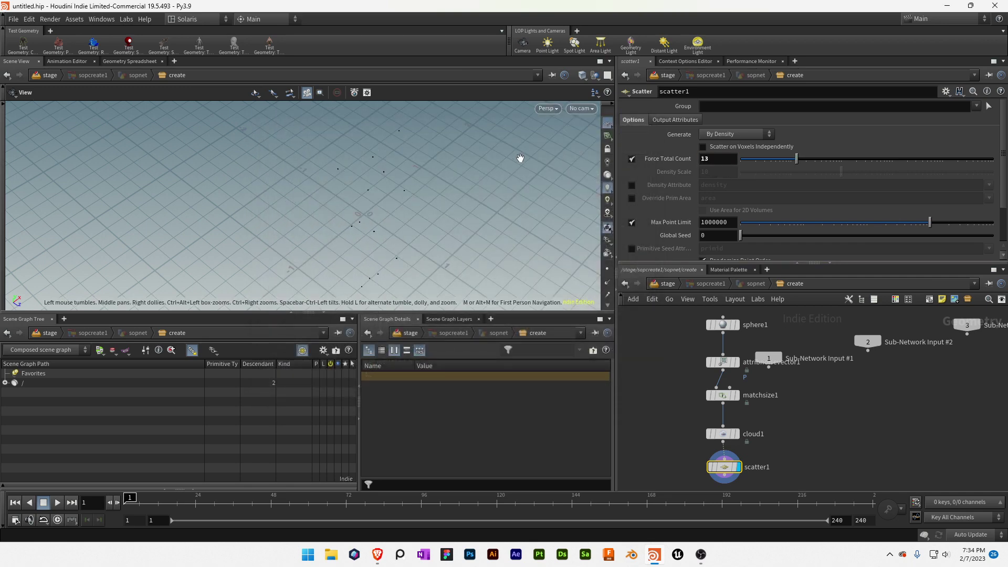
drag(493, 193, 364, 177)
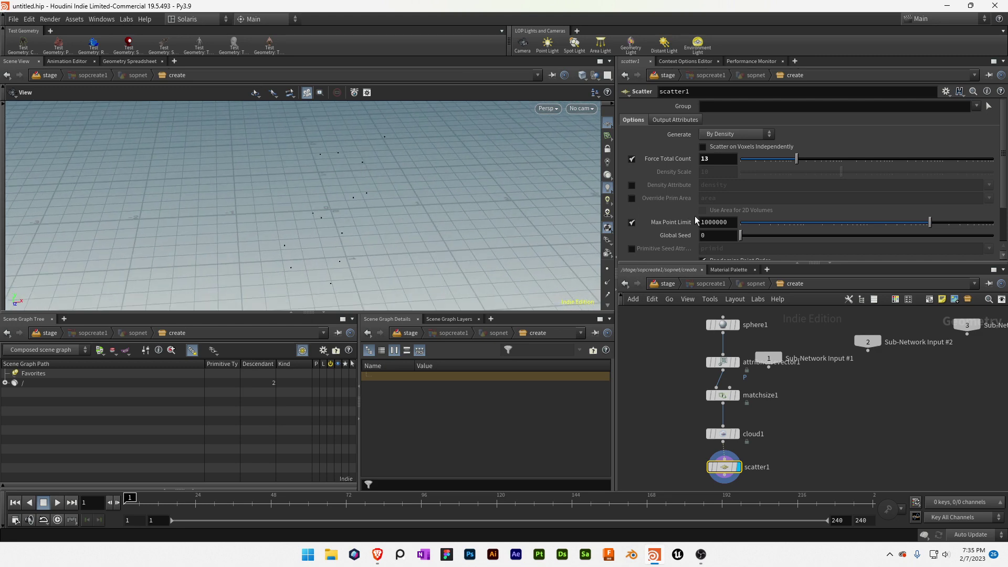
- Try other Global Seed values on the Scatter node, restore the seed to 0, and switch Relax Iterations off and on again
scroll(682, 209, down, 2)
scroll(682, 209, down, 1)
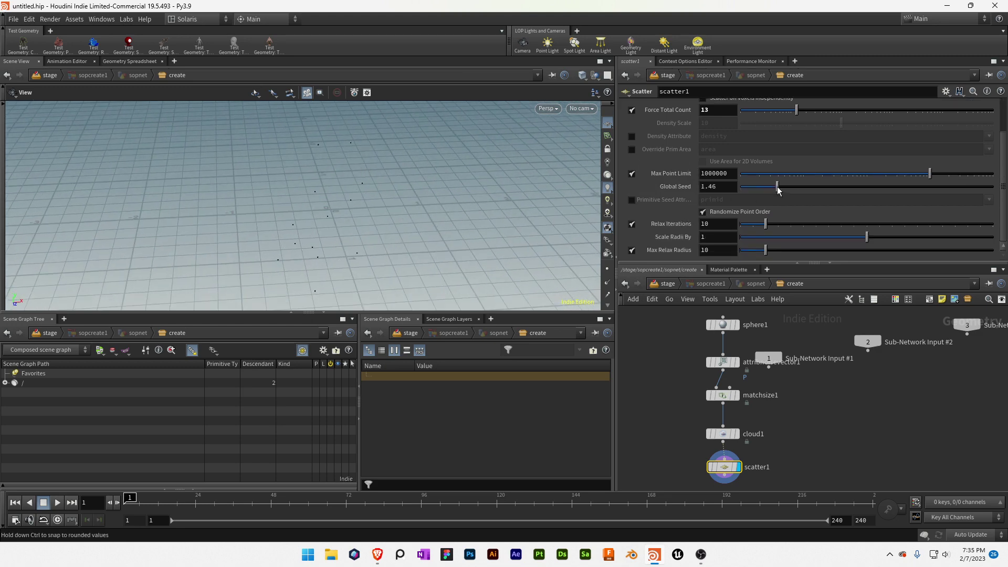
drag(778, 190, 735, 188)
click(632, 224)
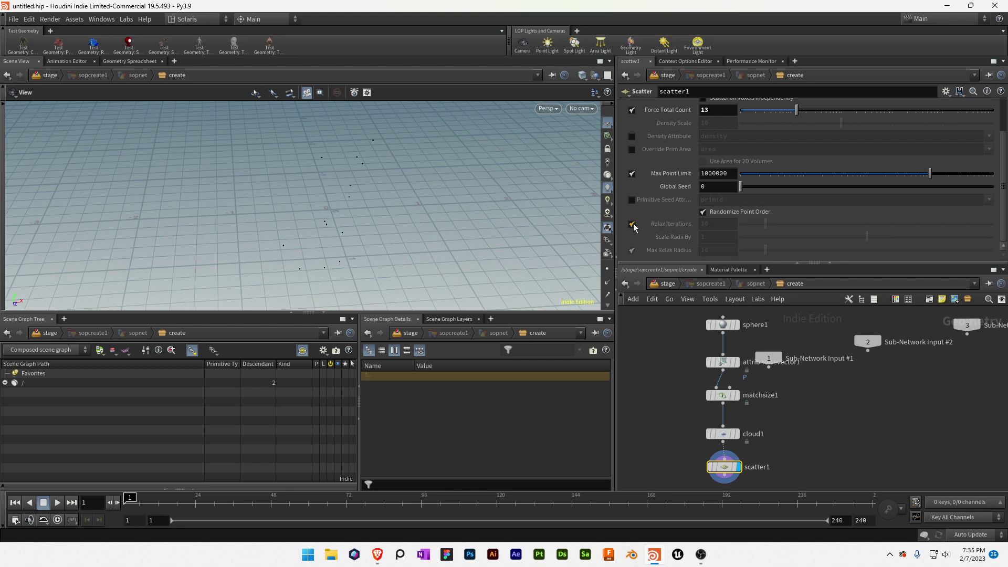
click(633, 224)
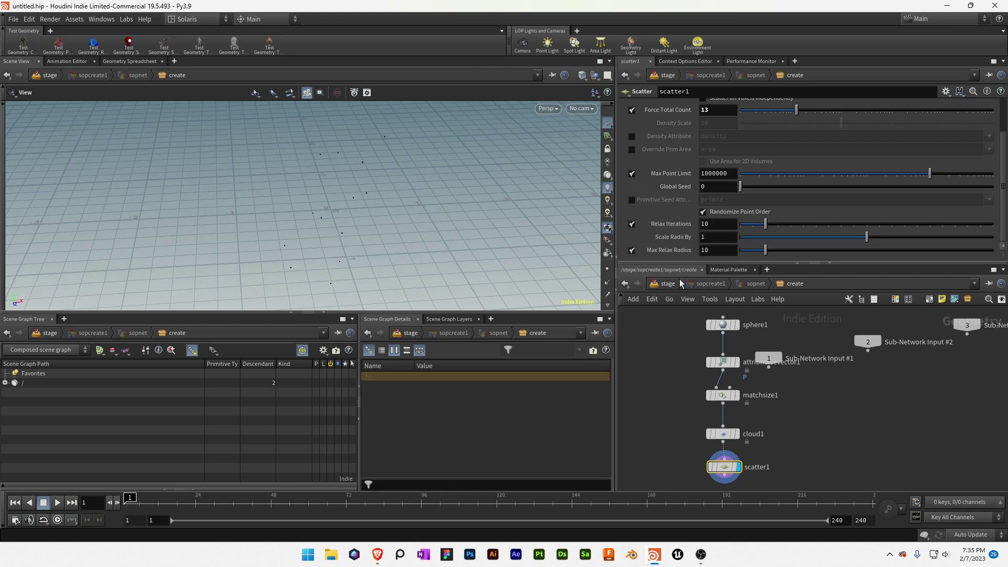
- Add an Attribute Randomize node below the Scatter node and set its attribute name to pscale
scroll(659, 401, down, 3)
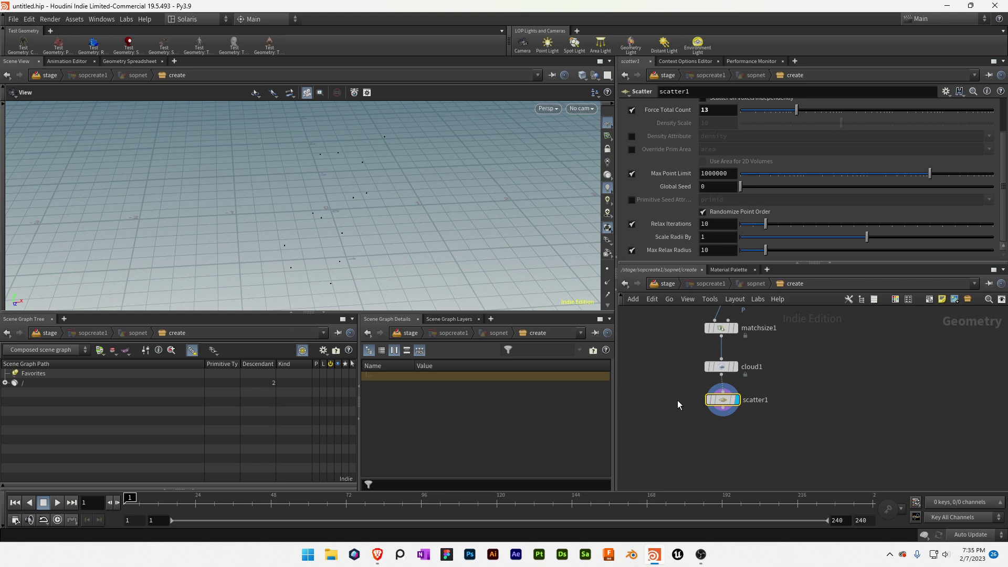
key(Tab)
text(rando)
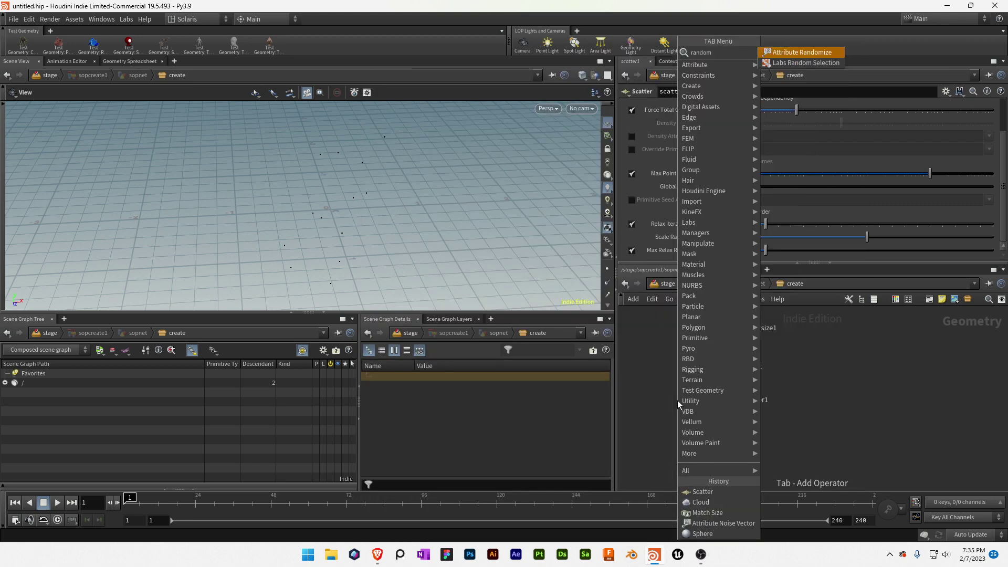
key(Return)
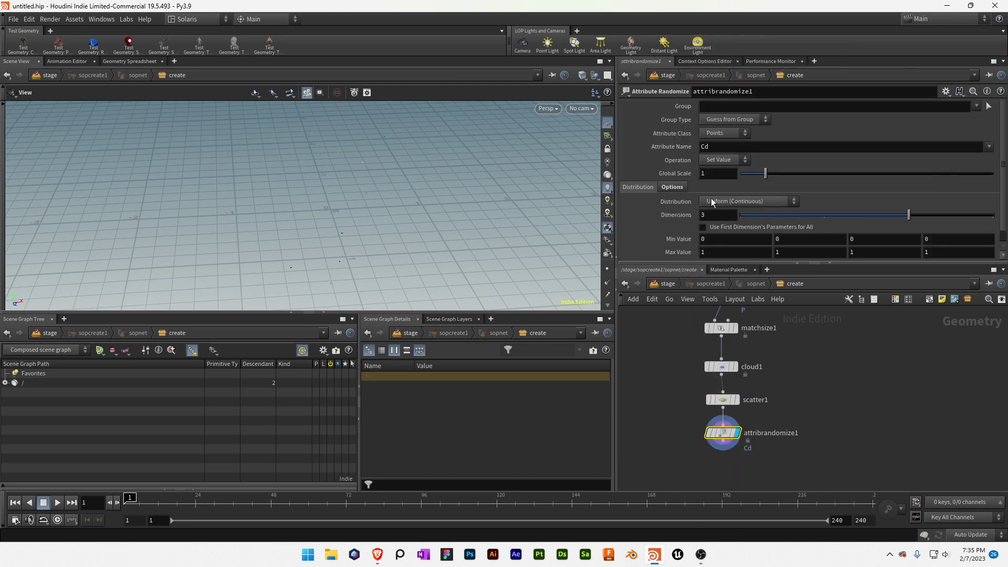
drag(679, 145, 676, 147)
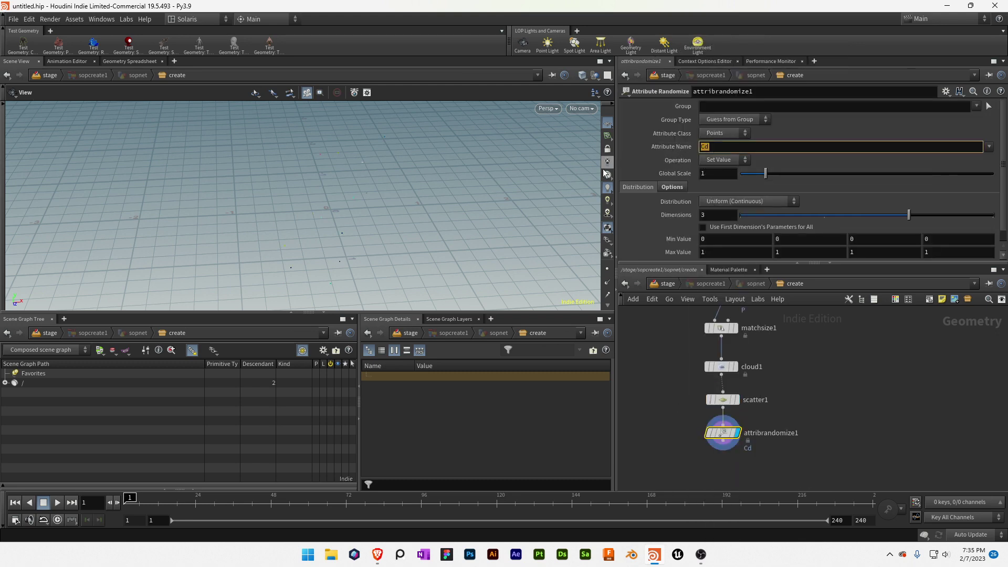
text(pscale)
key(Return)
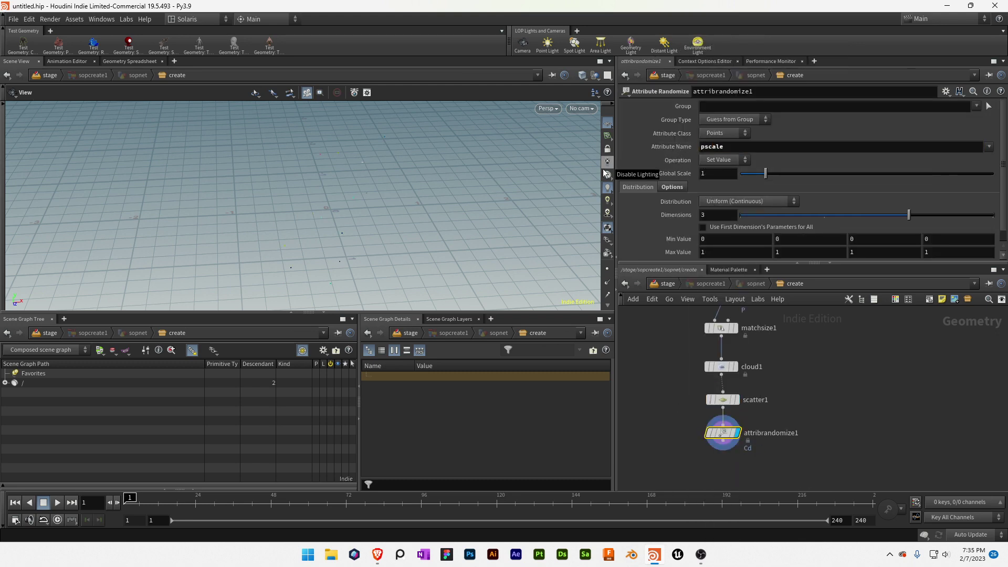
mouse_move(377, 142)
mouse_down()
mouse_move(394, 163)
mouse_move(378, 158)
mouse_up()
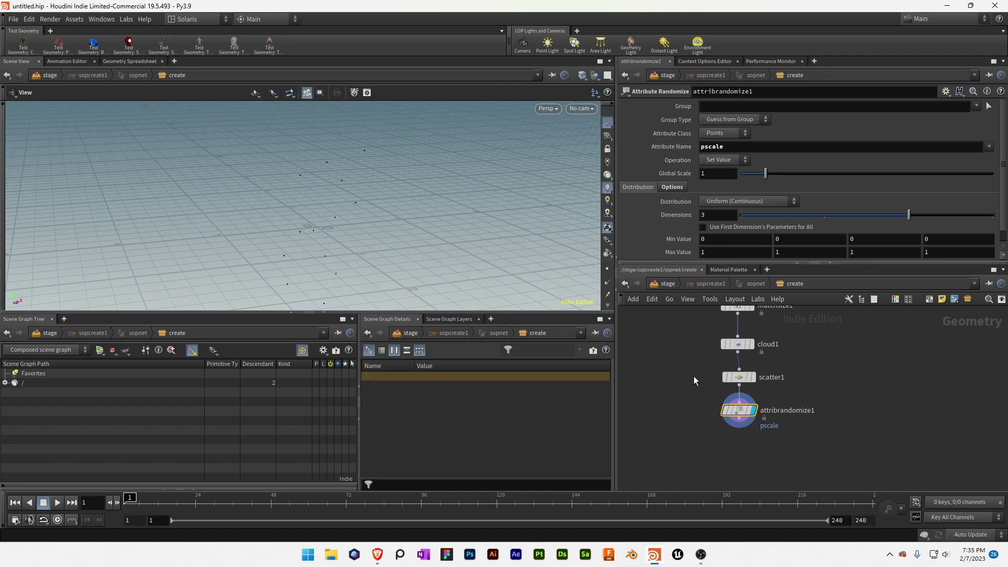
- Add a Copy to Points node below the Attribute Randomize node
click(723, 422)
key(Tab)
text(cop)
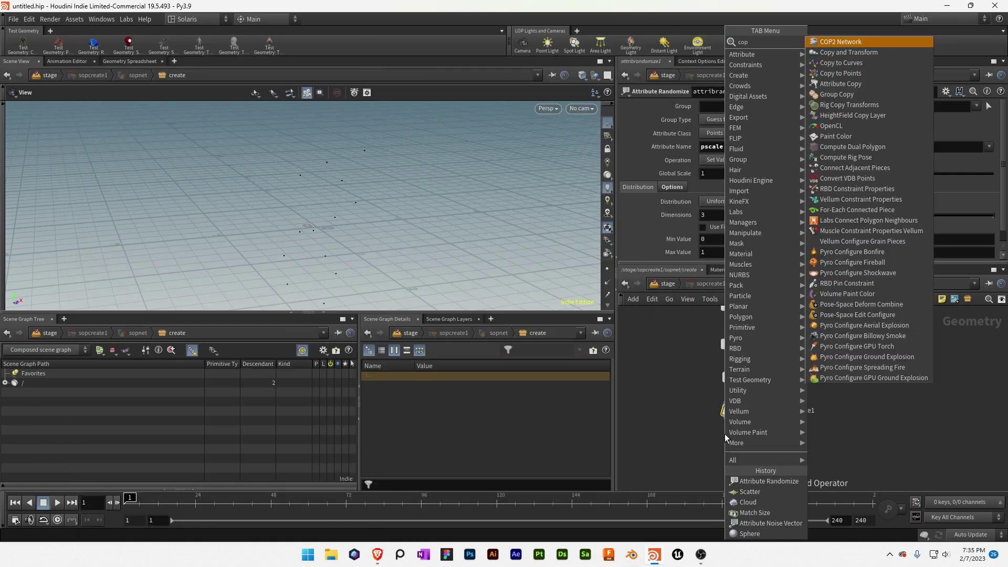
text(y)
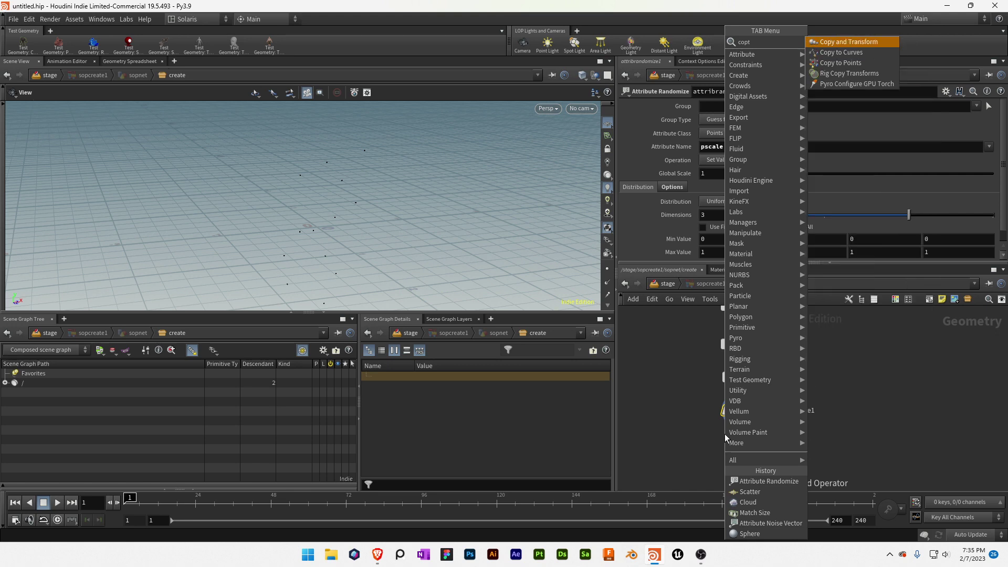
key(Down)
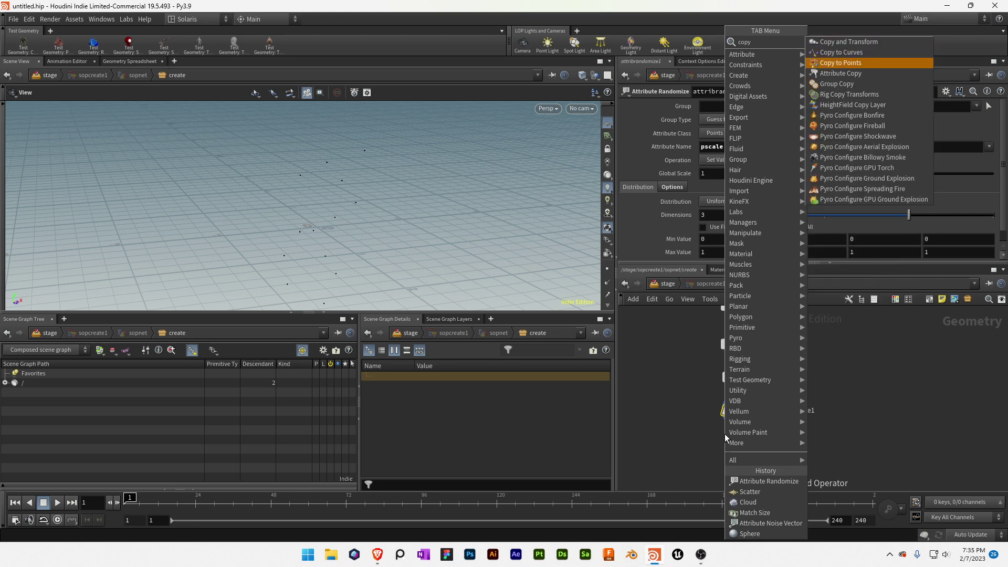
key(Return)
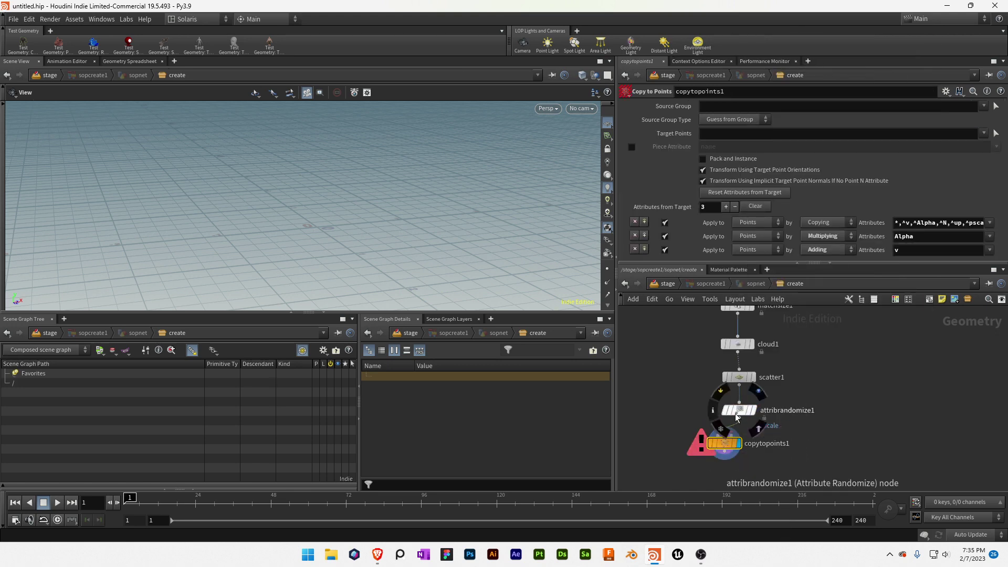
- Wire the Attribute Randomize output into the target points input of Copy to Points and disconnect it from the first input
click(739, 418)
click(731, 434)
click(719, 434)
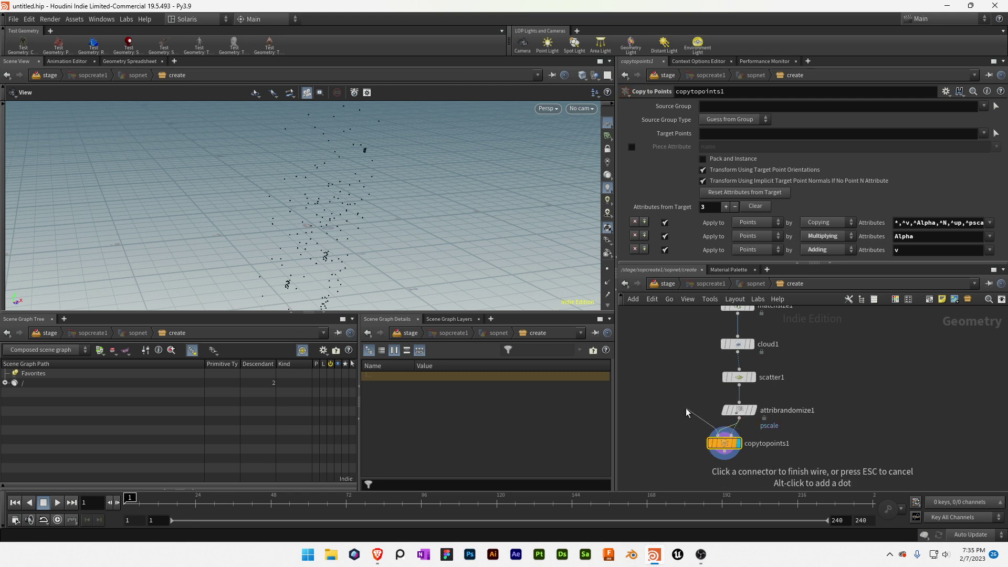
key(Escape)
key(Delete)
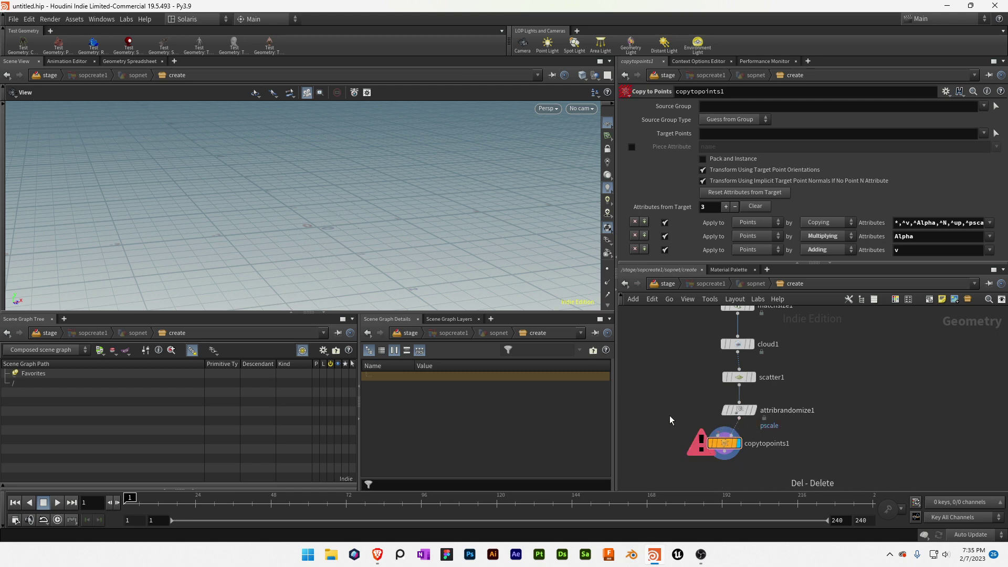
- Try the Primitive type with a uniform scale of 32 on the original sphere node, and undo the scale change
scroll(676, 368, down, 3)
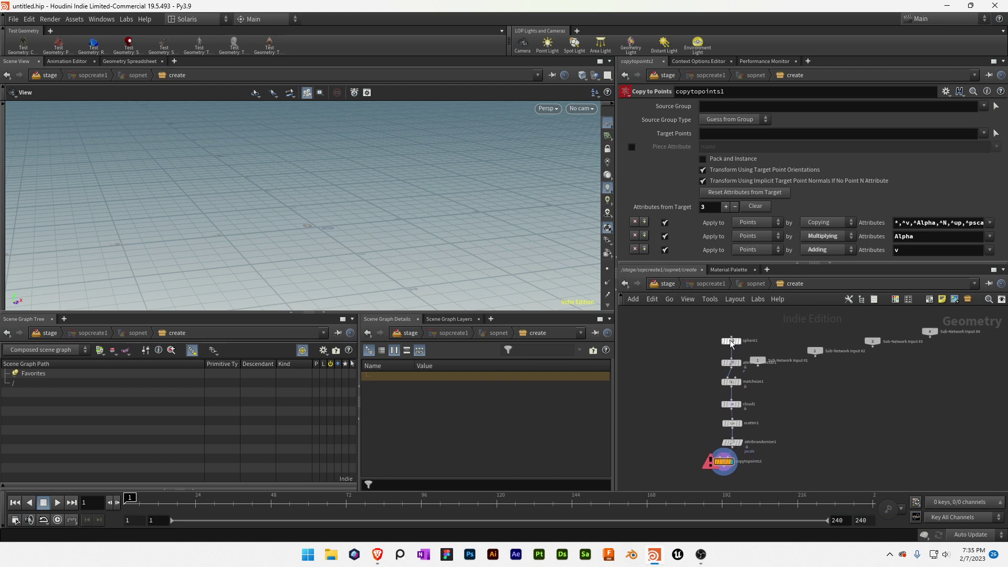
click(731, 341)
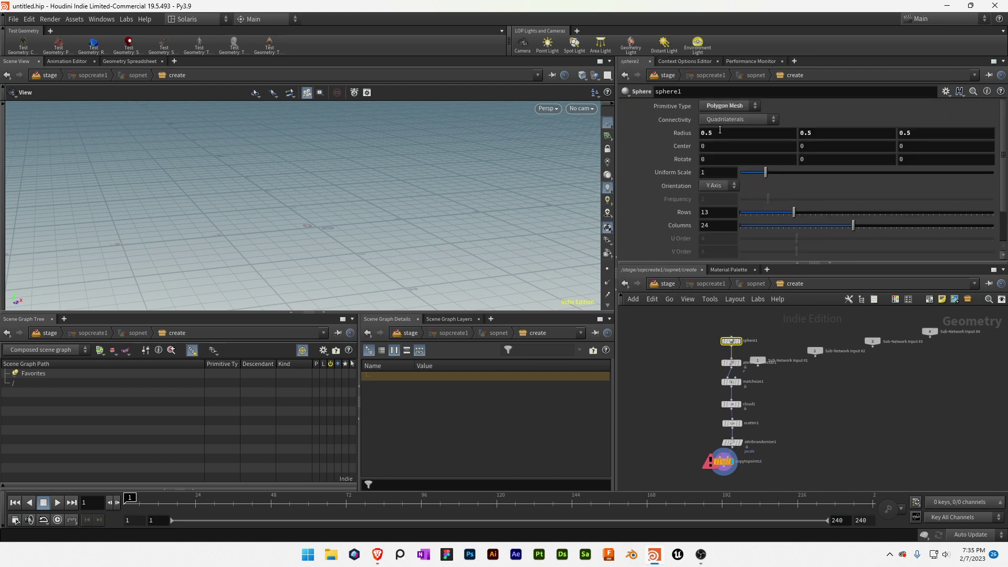
click(728, 107)
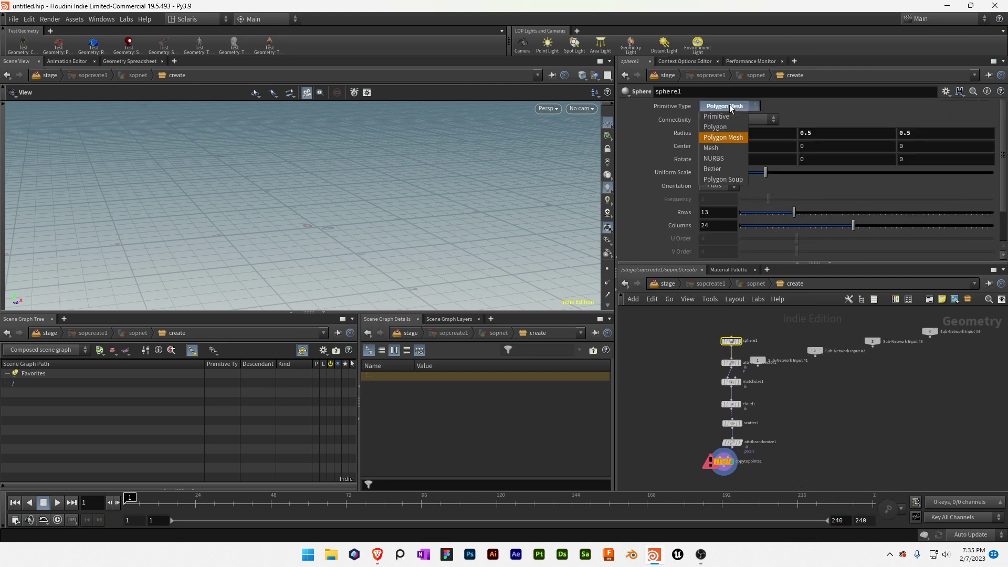
click(714, 117)
click(715, 168)
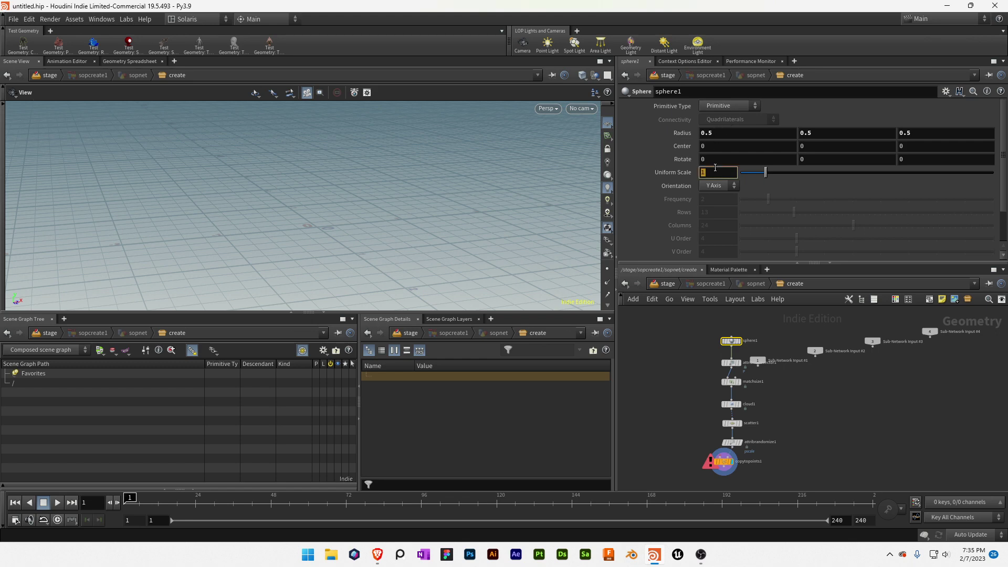
text(32)
key(Return)
key(ctrl+z)
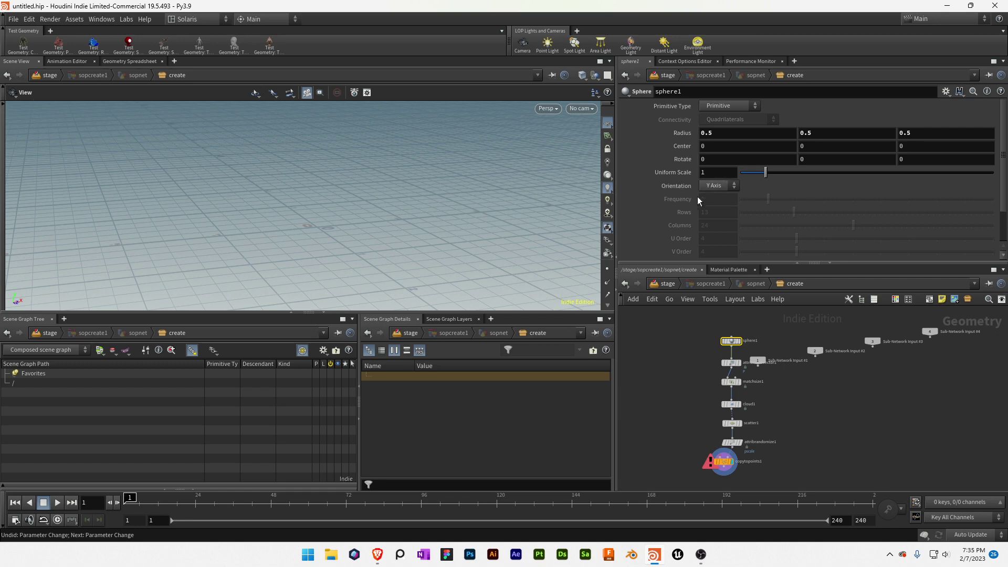
- Try the Polygon primitive type on the sphere, and undo the type changes back to Polygon Mesh
click(733, 108)
scroll(686, 179, down, 3)
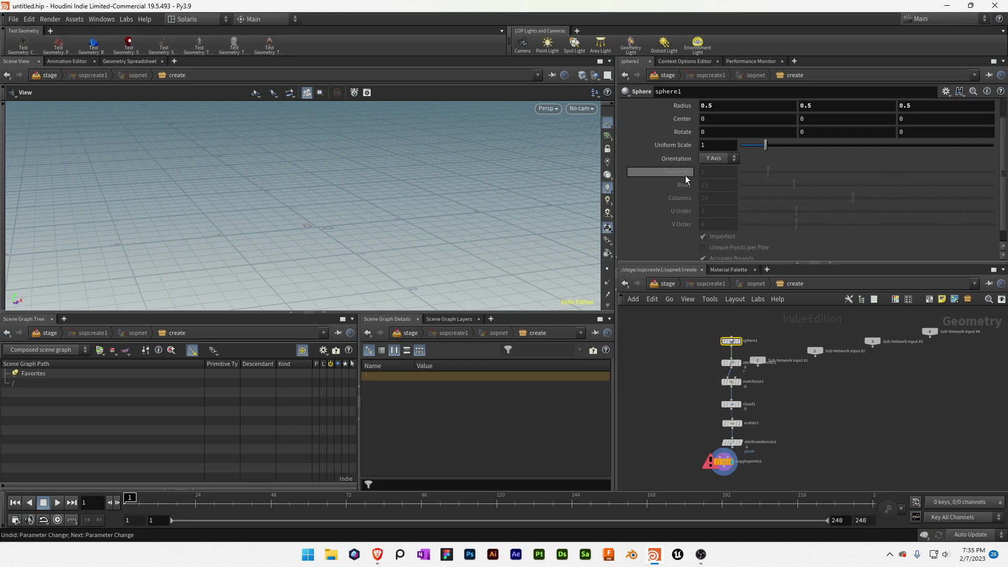
scroll(678, 179, up, 3)
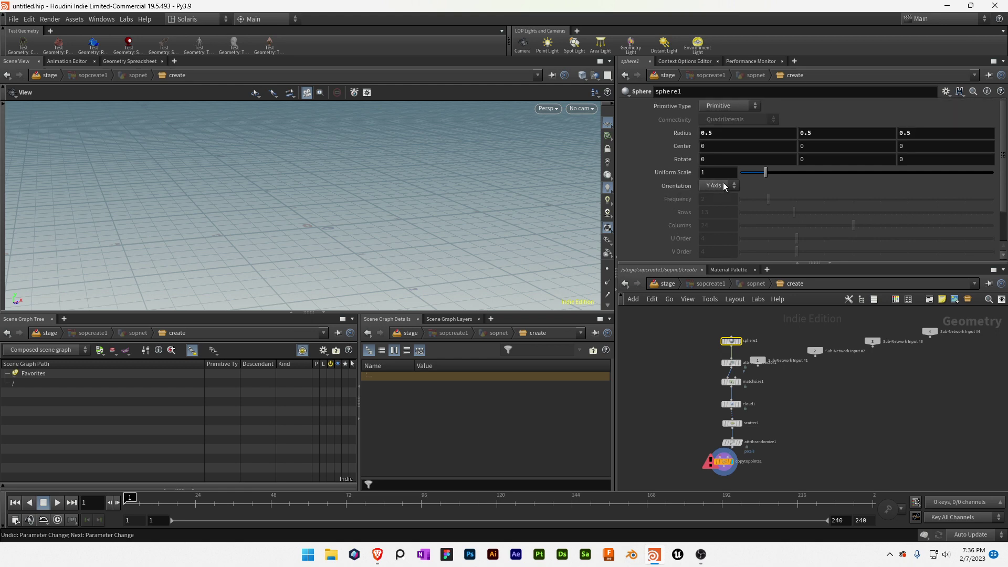
click(721, 107)
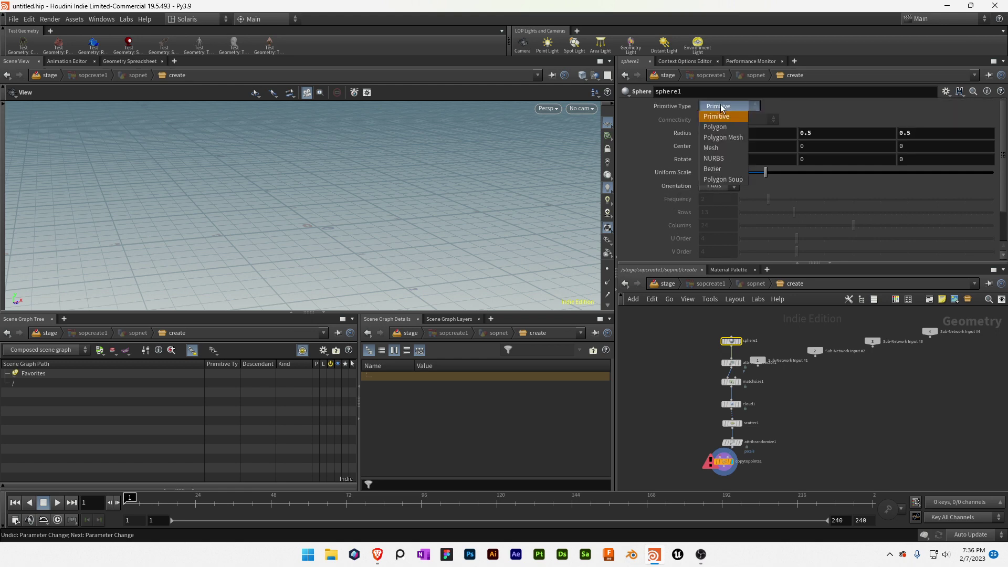
click(730, 127)
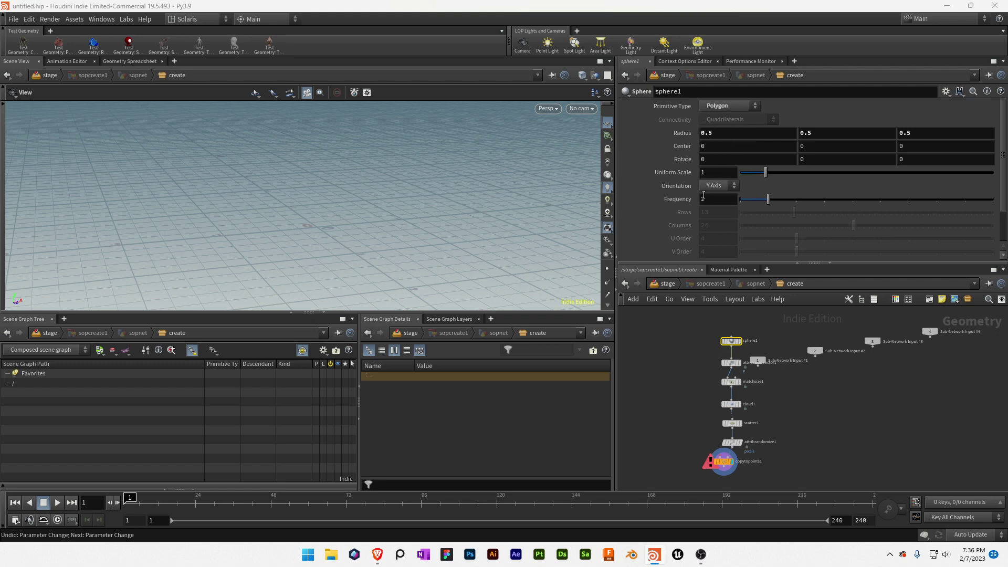
click(708, 199)
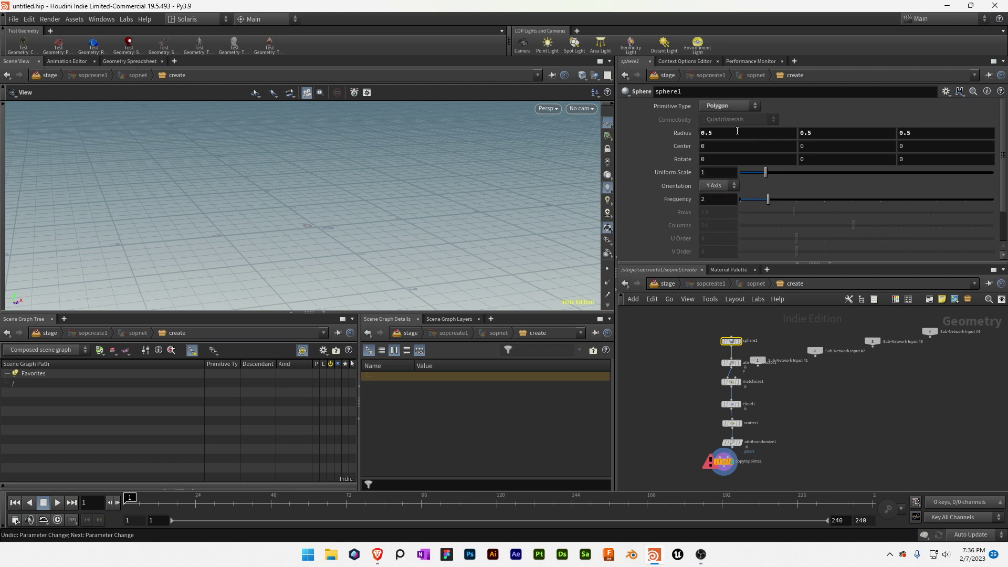
key(ctrl+z)
key(ctrl+z)
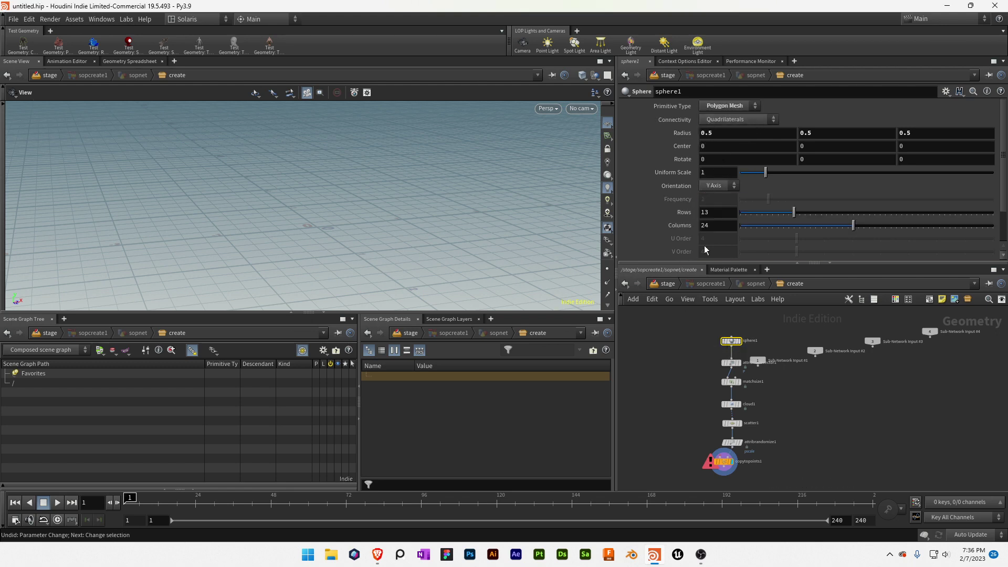
- Set the sphere's rows and columns to 32 each
click(717, 210)
text(2)
key(Tab)
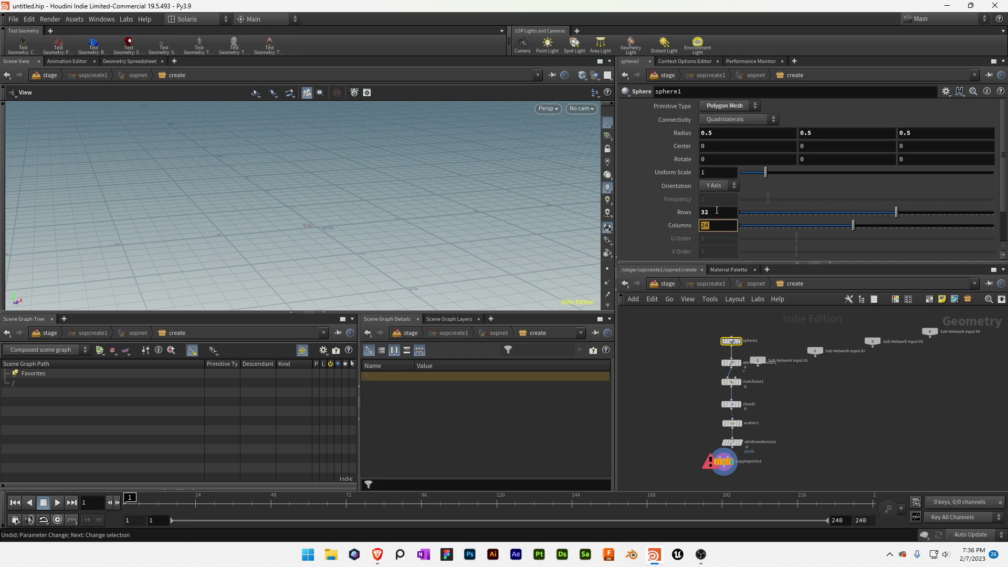
text(32)
key(Return)
- Display the sphere, the attribute noise and the nodes further down the chain in turn to check the geometry at each stage
key(f)
drag(407, 258, 446, 261)
scroll(349, 194, down, 4)
click(738, 364)
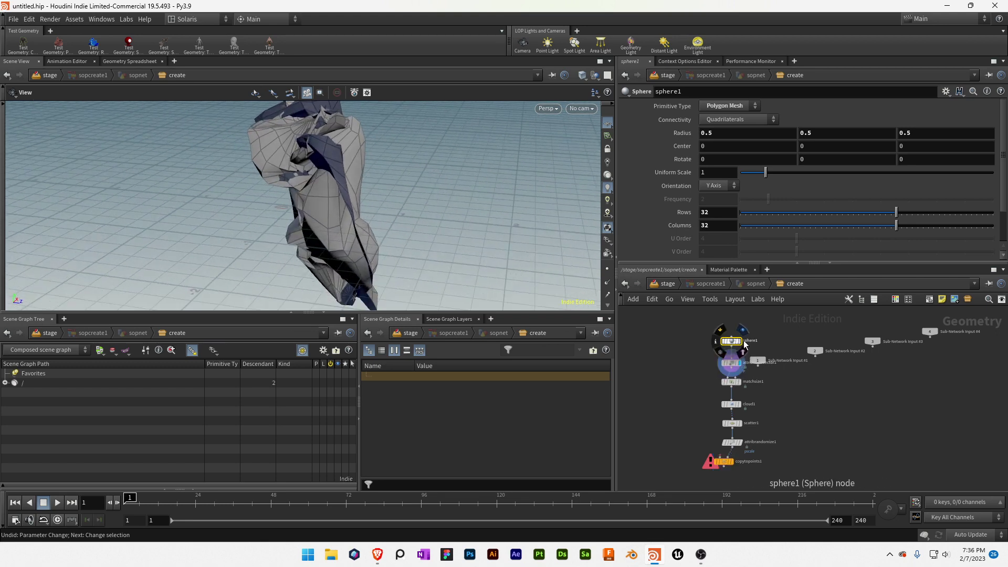
click(742, 329)
click(732, 363)
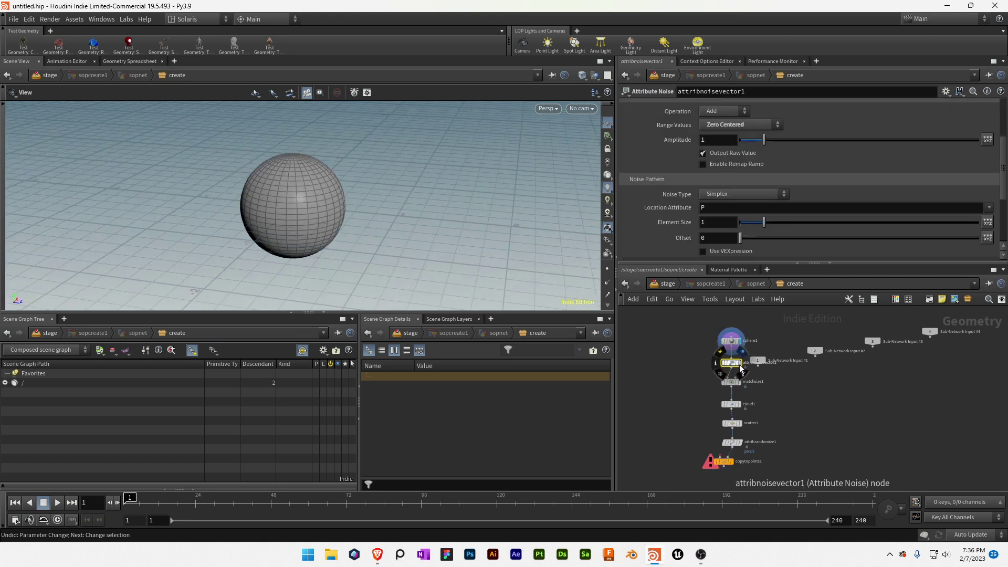
click(741, 363)
click(742, 404)
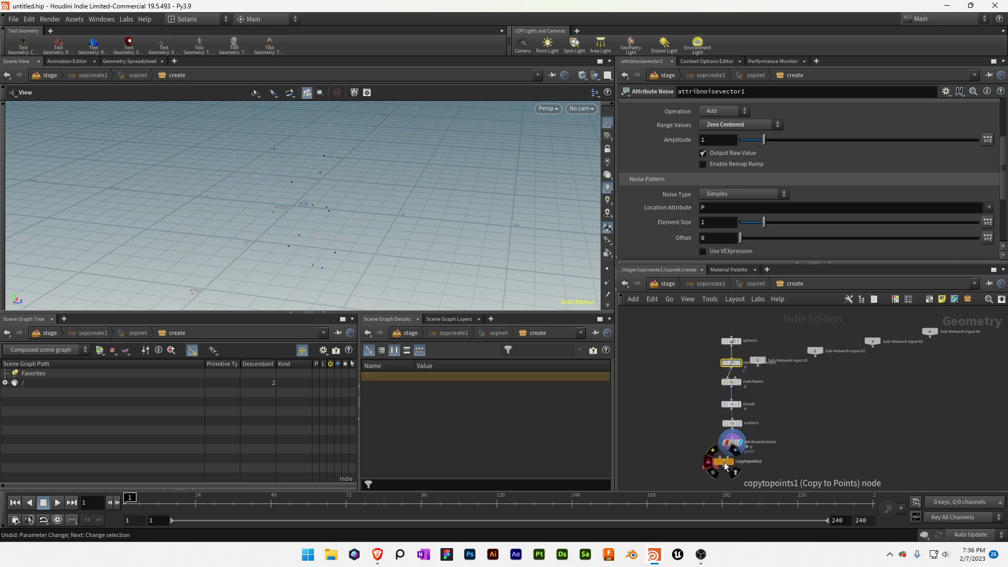
- Duplicate the original sphere node, wire the copy into the first input of Copy to Points, and display the Copy to Points result
alt+drag(732, 342, 725, 456)
scroll(683, 415, up, 2)
drag(487, 243, 286, 227)
key(ctrl+s)
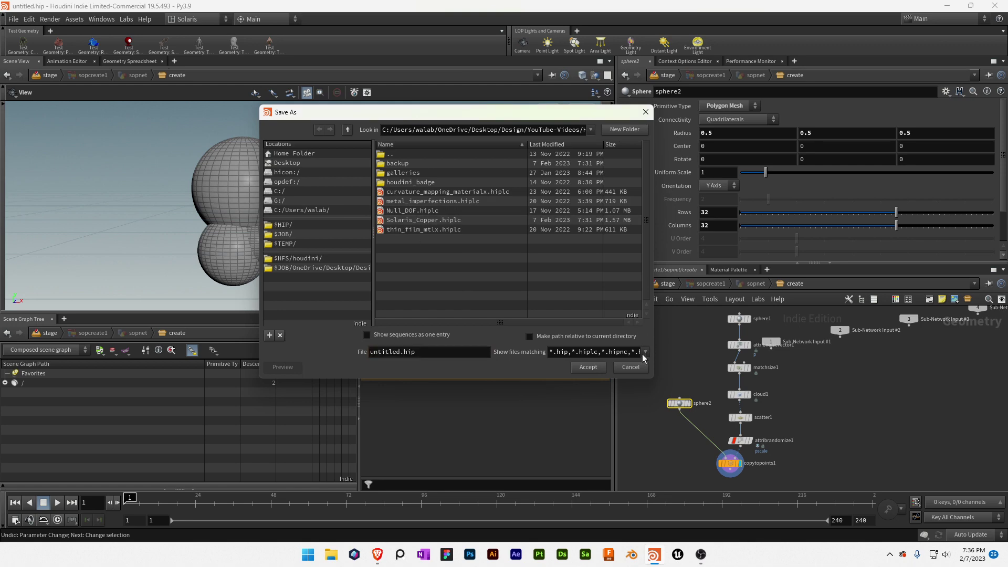
click(635, 368)
mouse_move(736, 443)
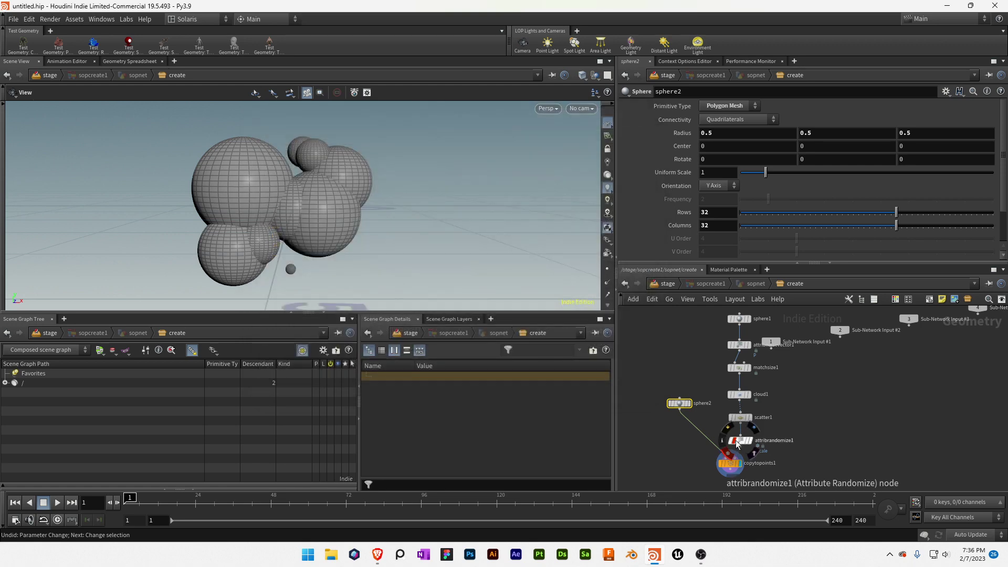
click(729, 453)
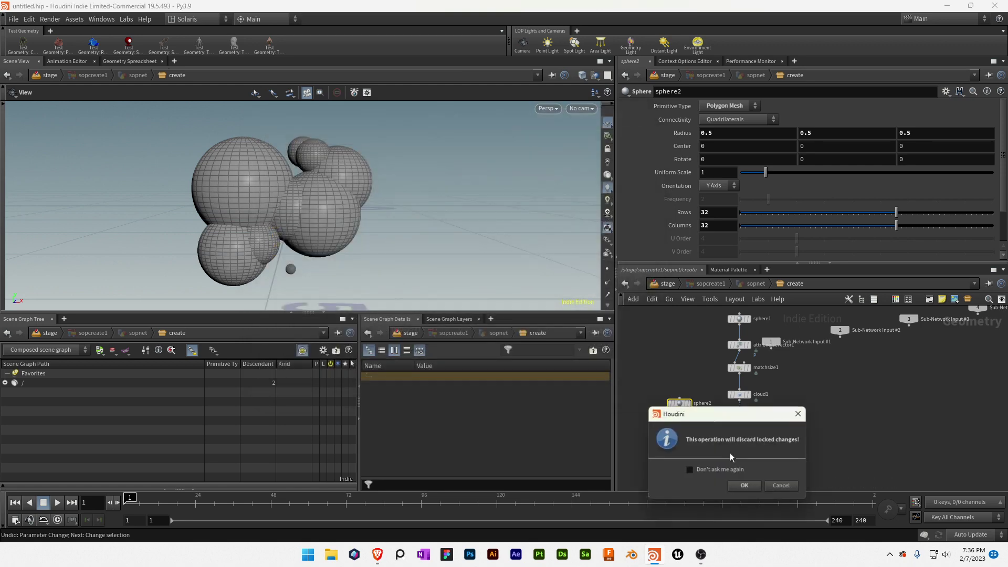
click(784, 487)
- Unlock the Attribute Randomize node, accepting that its locked changes are discarded
scroll(742, 439, up, 3)
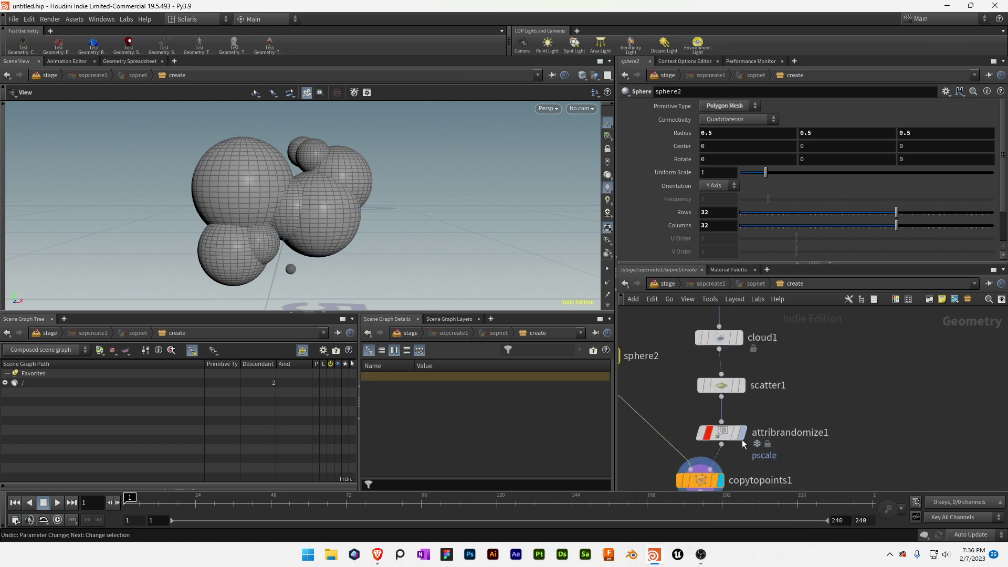
click(697, 458)
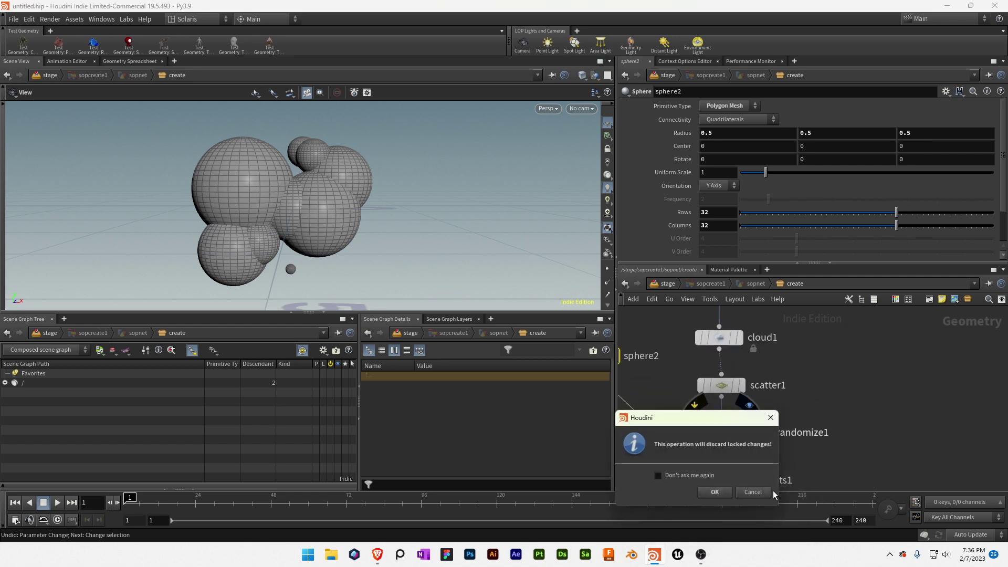
click(721, 494)
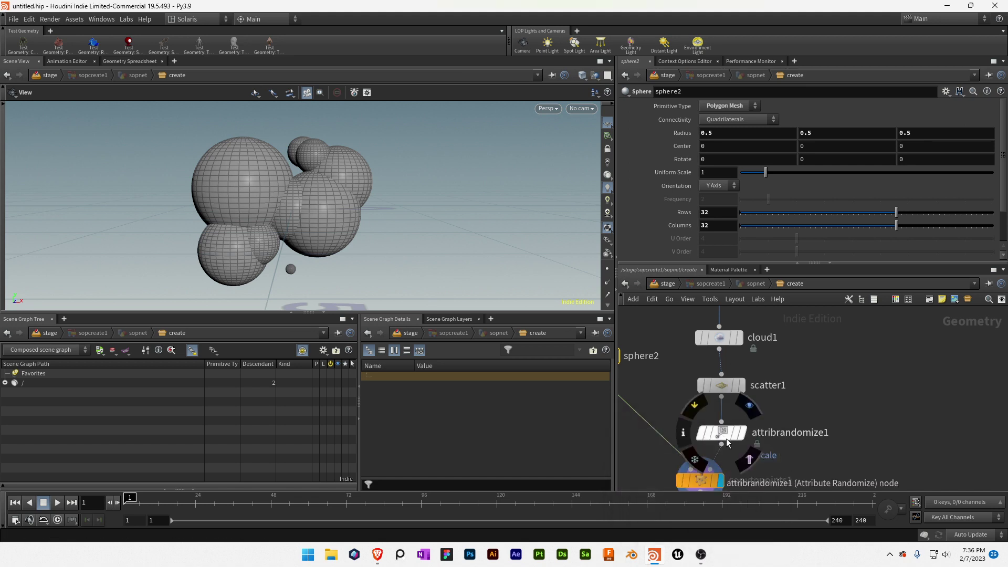
- Set the Attribute Randomize node's Dimensions to 1 for the pscale attribute
middle_drag(726, 439, 765, 389)
click(765, 389)
scroll(631, 219, down, 1)
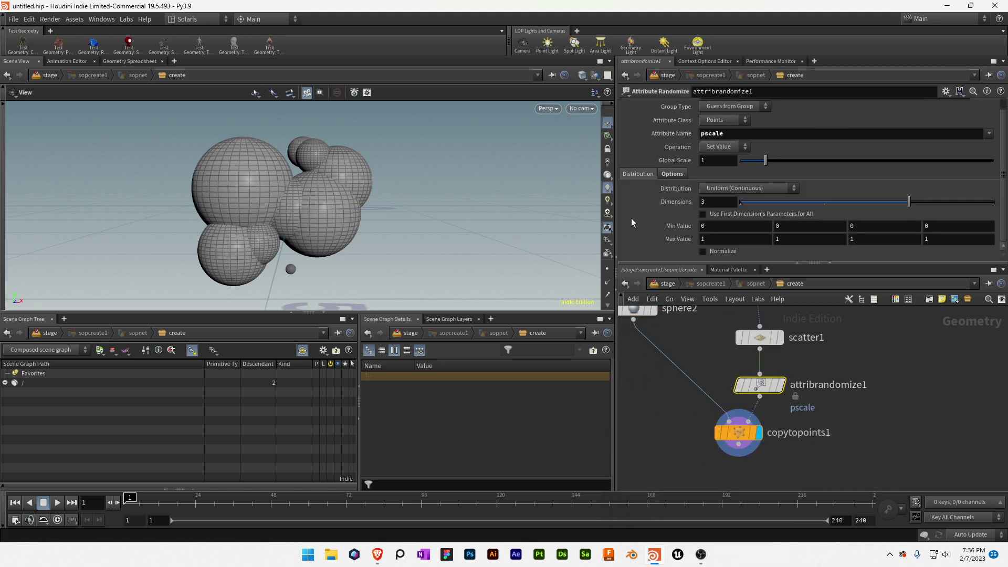
mouse_move(725, 226)
middle_down()
mouse_move(751, 227)
mouse_move(725, 229)
middle_up()
click(742, 202)
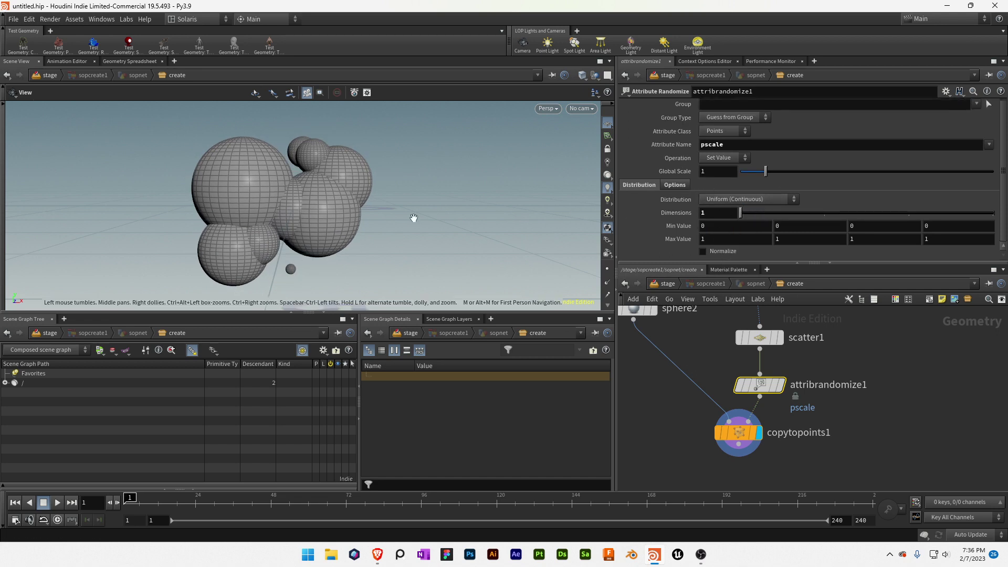
drag(348, 218, 282, 206)
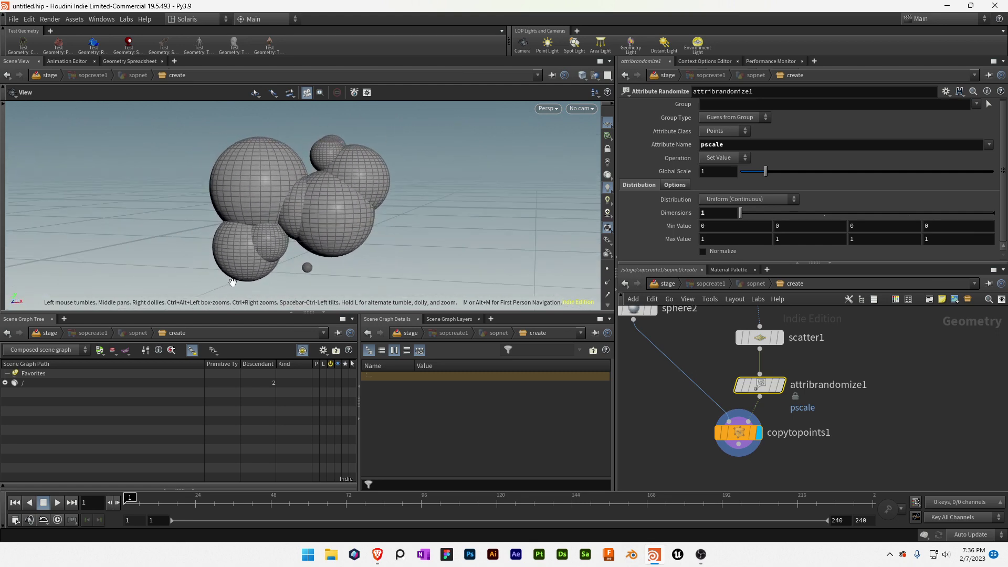
- Try a Remesh node after Copy to Points with its result displayed, and delete it again
middle_drag(668, 418, 710, 376)
key(Tab)
text(rems)
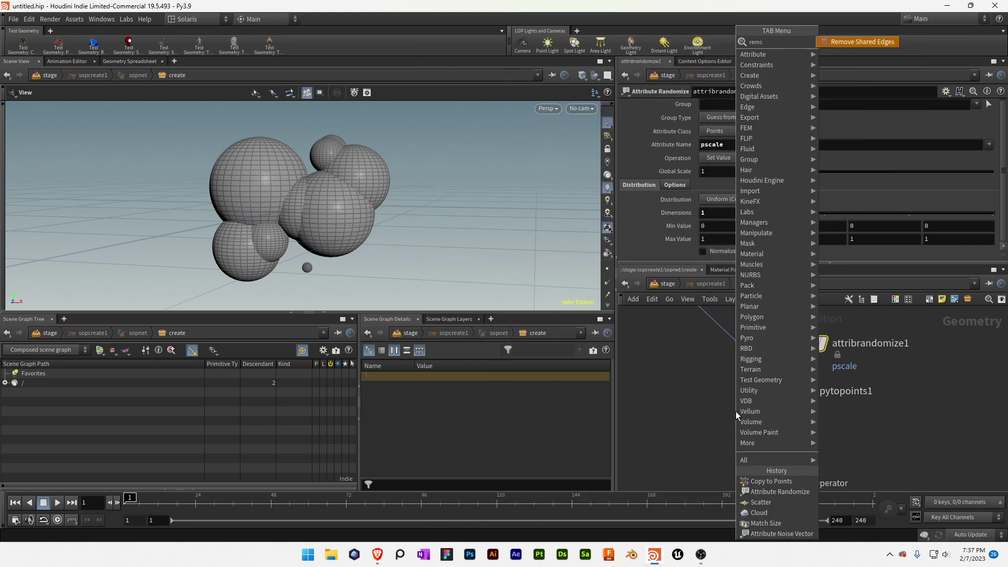
key(BackSpace)
text(es)
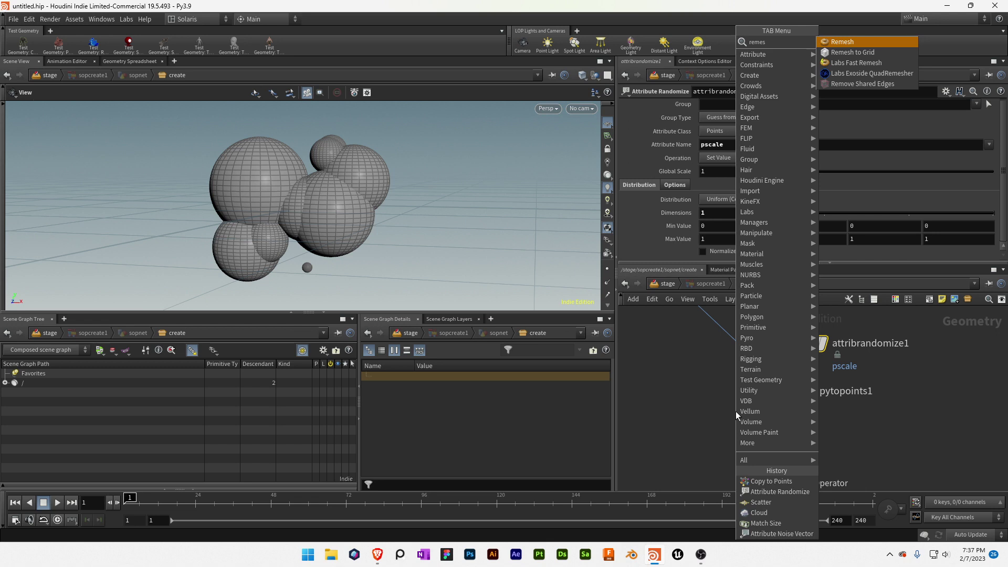
key(Return)
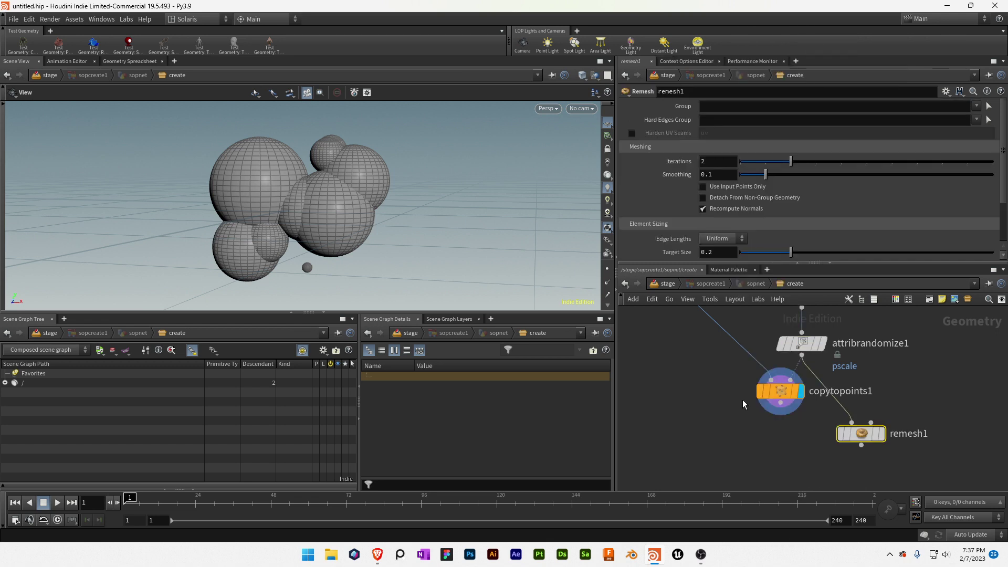
drag(861, 434, 781, 440)
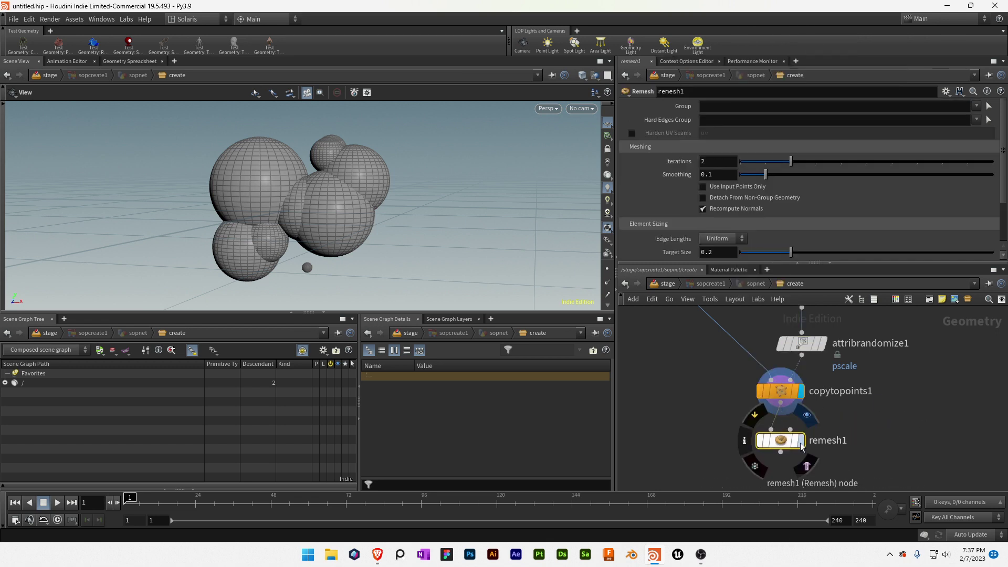
click(802, 440)
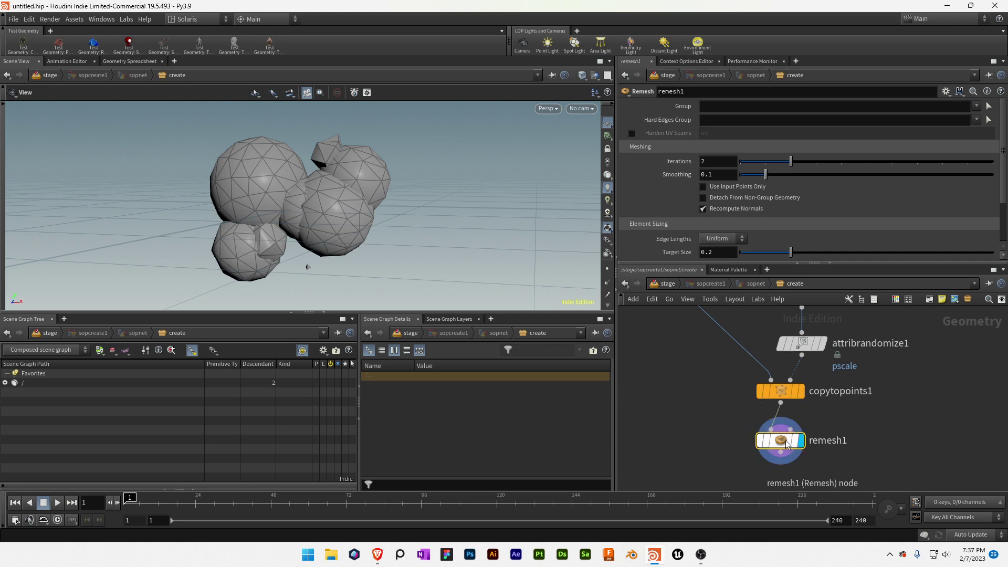
key(Delete)
- Add a Remesh to Grid node, wire the Copy to Points output into it, and display its result
key(Tab)
text(remesh to)
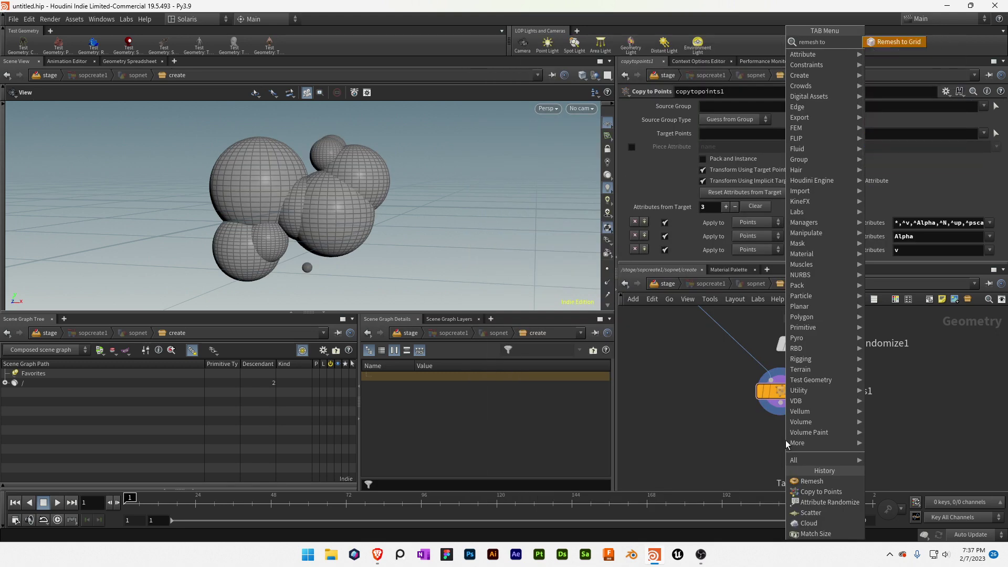
key(Return)
key(Return)
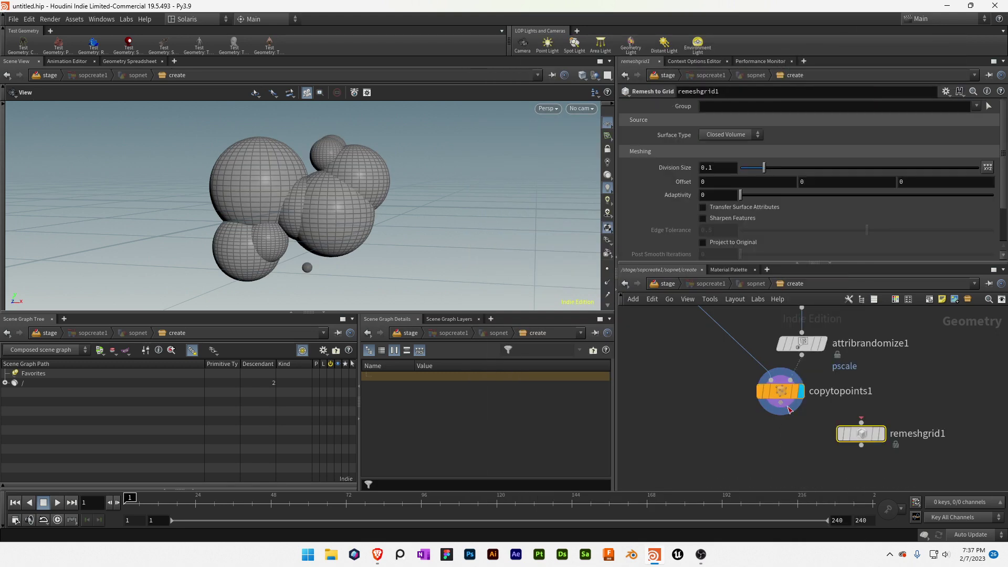
drag(780, 403, 802, 438)
click(814, 433)
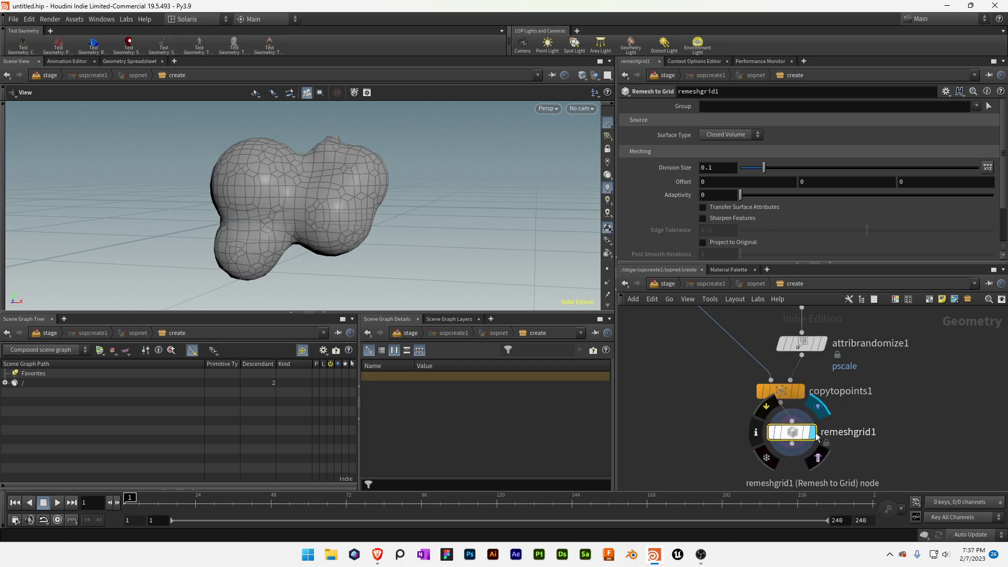
- Set the Remesh to Grid division size to 0.05
click(735, 168)
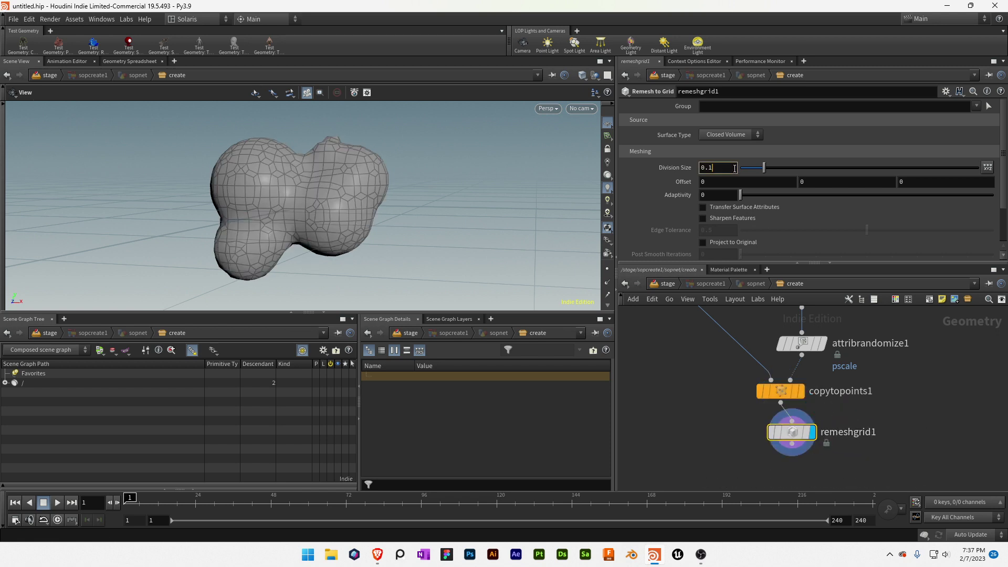
key(Return)
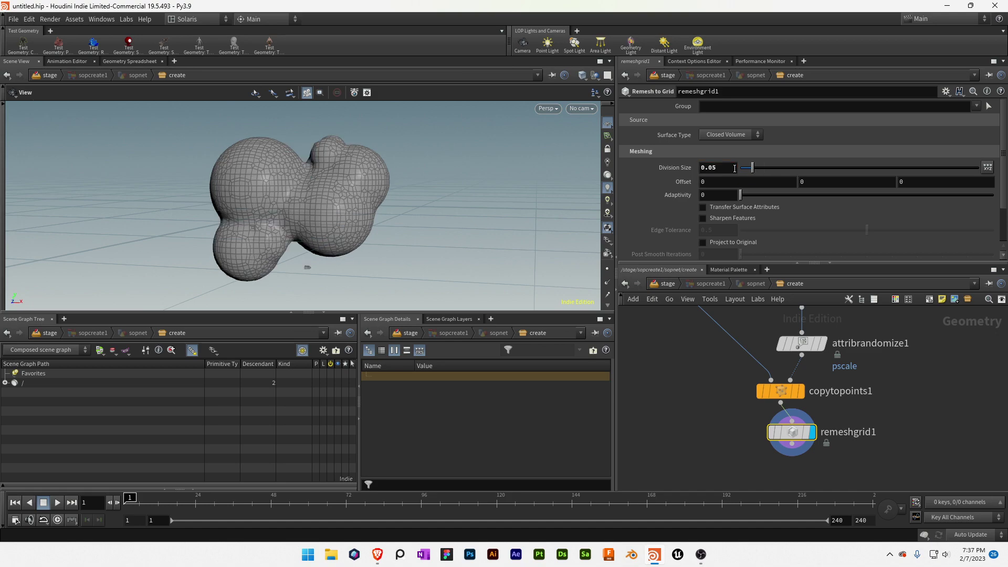
drag(385, 215, 326, 197)
- Try a different global scale on the Attribute Randomize node, undo it, and check the Scatter node's settings
click(817, 342)
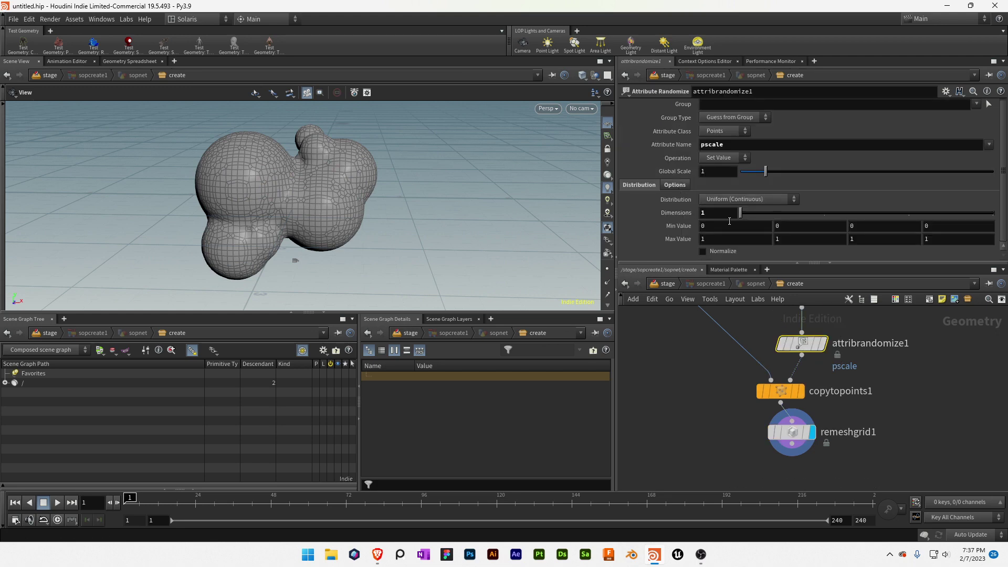
drag(770, 173, 784, 172)
key(ctrl+z)
middle_drag(756, 332, 753, 411)
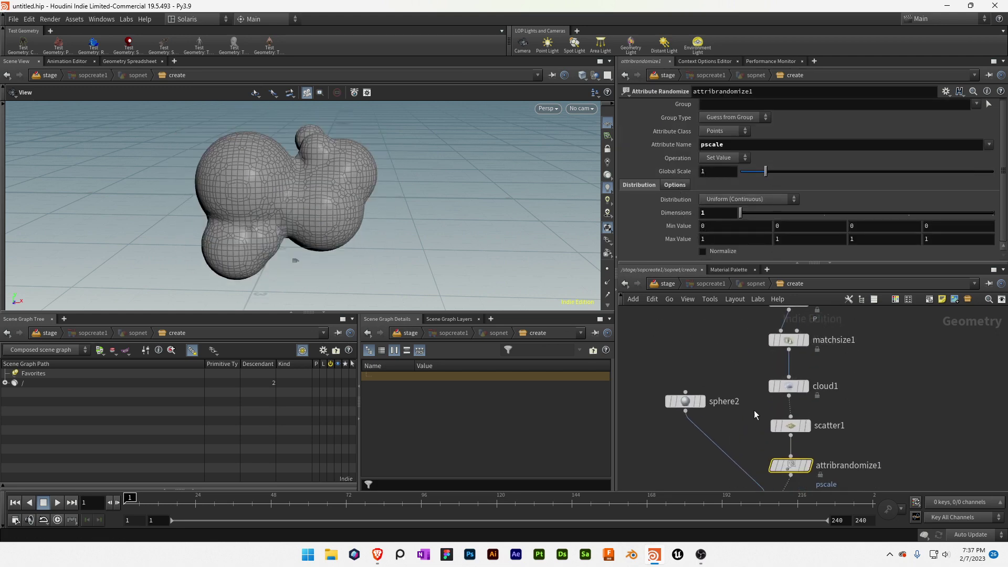
click(791, 425)
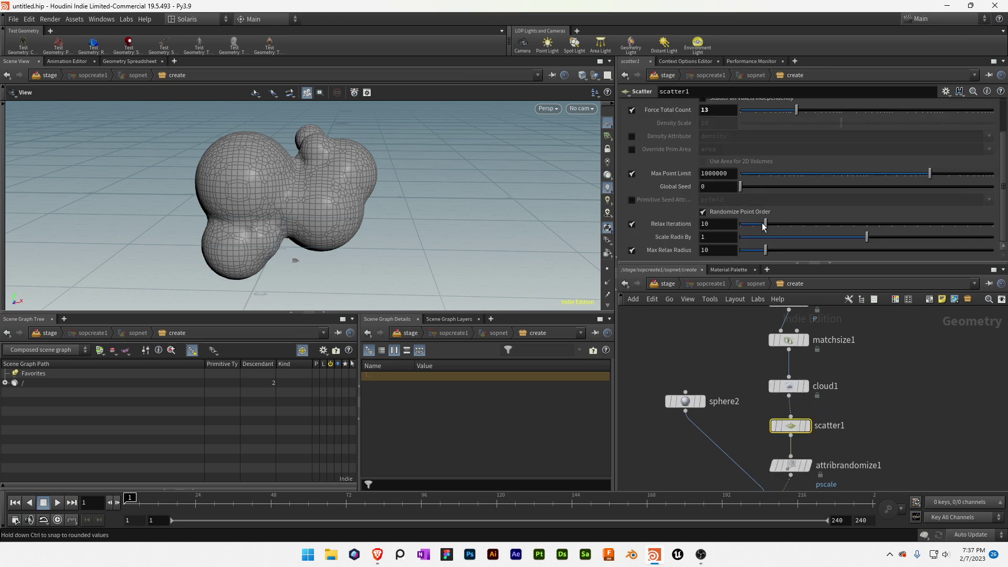
- Try a different element size on the attribute noise, undo it, and set the noise amplitude to 1.35
middle_drag(774, 385, 773, 461)
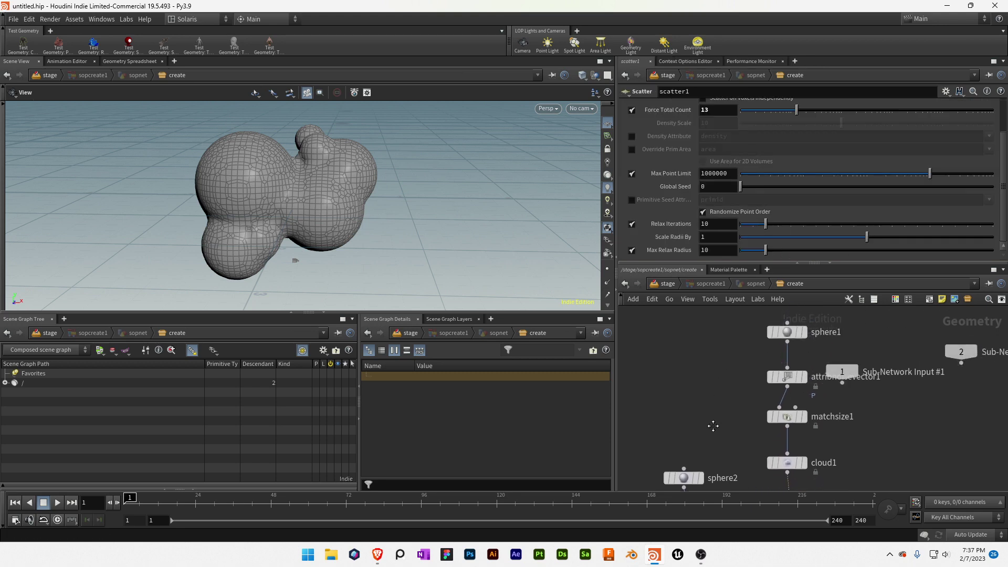
click(787, 377)
mouse_move(757, 226)
mouse_down()
mouse_move(778, 223)
mouse_move(764, 223)
mouse_up()
mouse_move(772, 142)
mouse_down()
mouse_move(760, 140)
mouse_move(780, 140)
mouse_move(772, 140)
mouse_up()
key(ctrl+z)
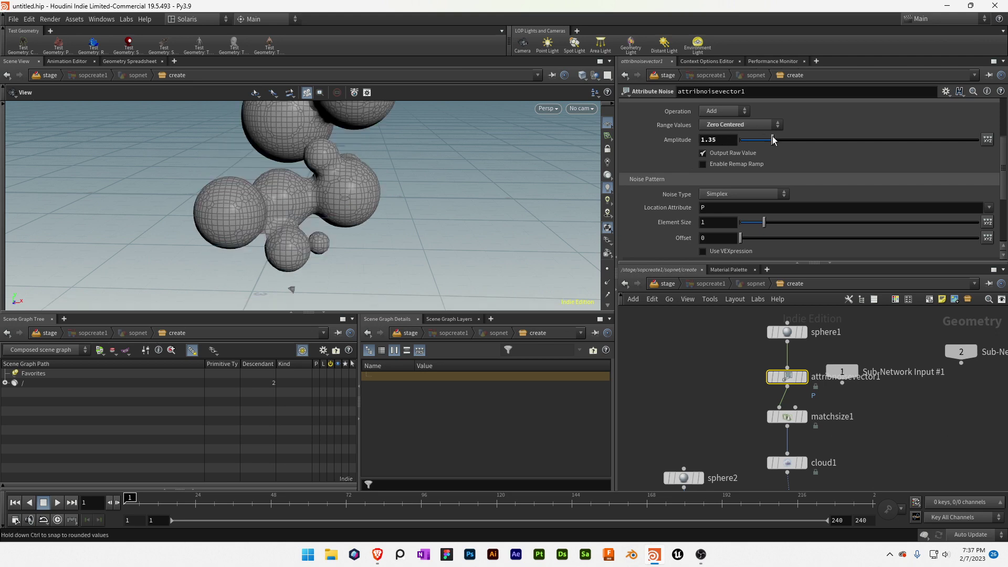
drag(476, 201, 421, 200)
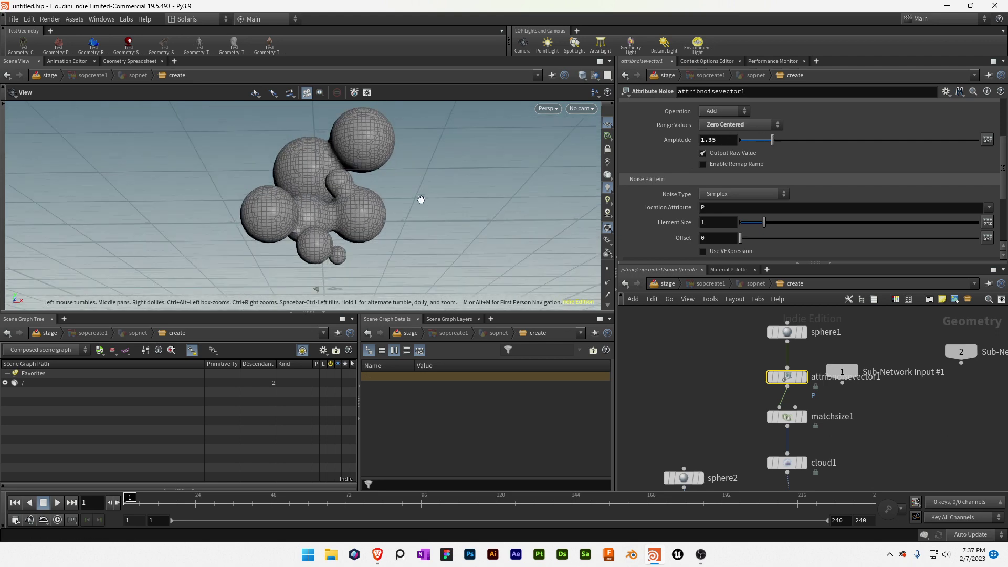
- Return from the SOP network to the stage level and show the SOP Create geometry in the scene view
middle_drag(750, 462, 710, 351)
key(u)
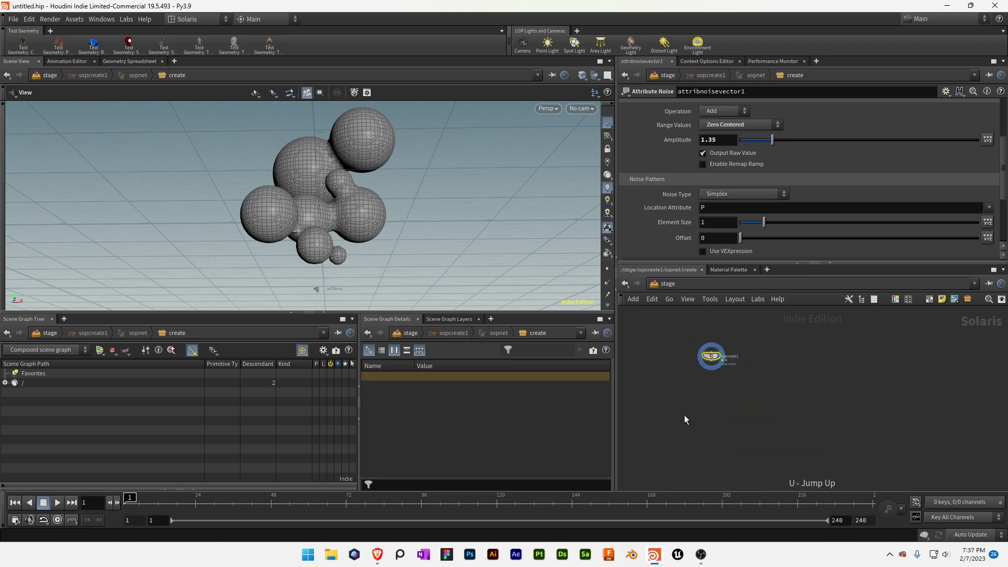
drag(379, 266, 359, 214)
key(Return)
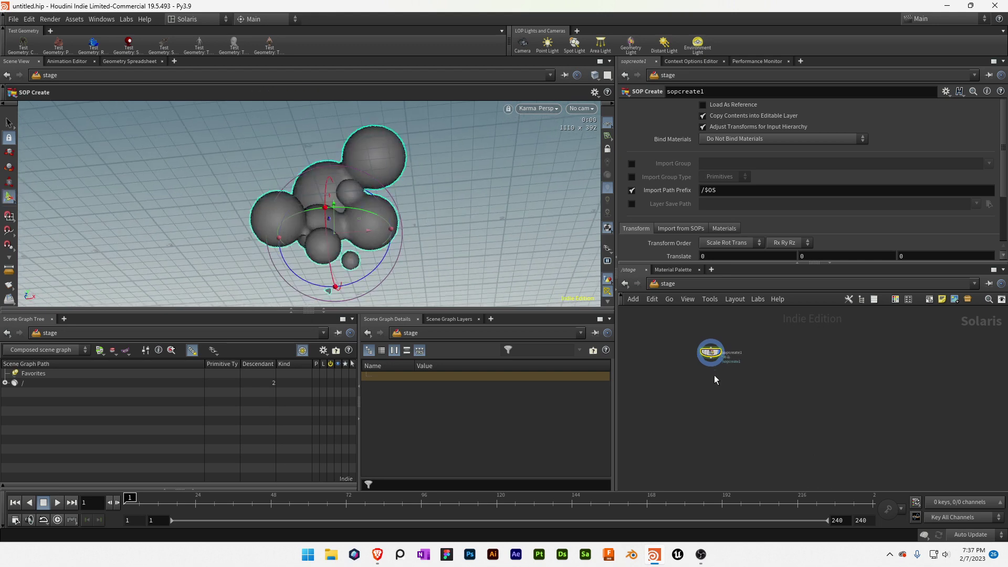
- Add a Reference node to the stage after the SOP Create node
key(Tab)
text(ref)
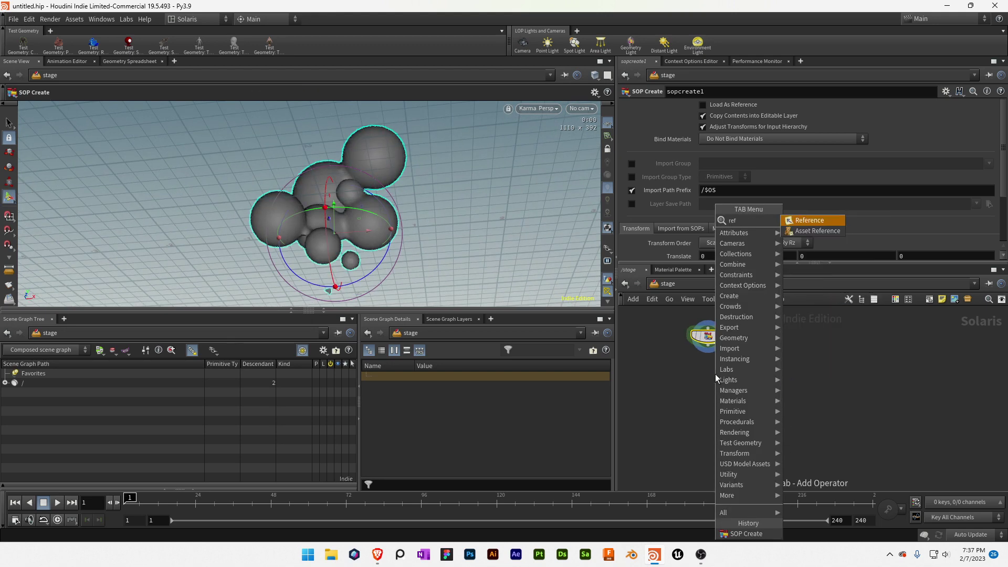
key(Return)
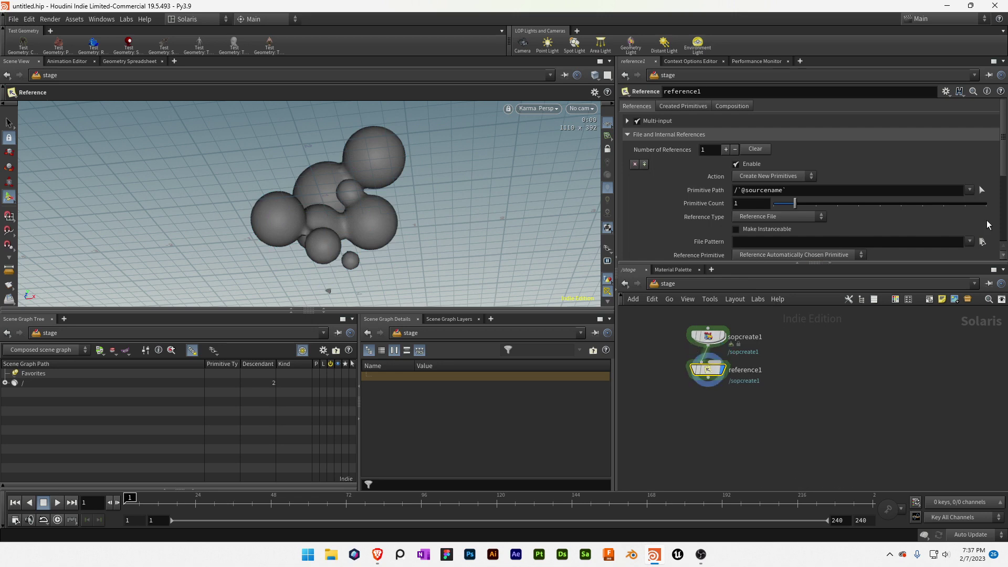
- Open the file chooser for the reference's file pattern and go to the $HFS/ folder
click(982, 242)
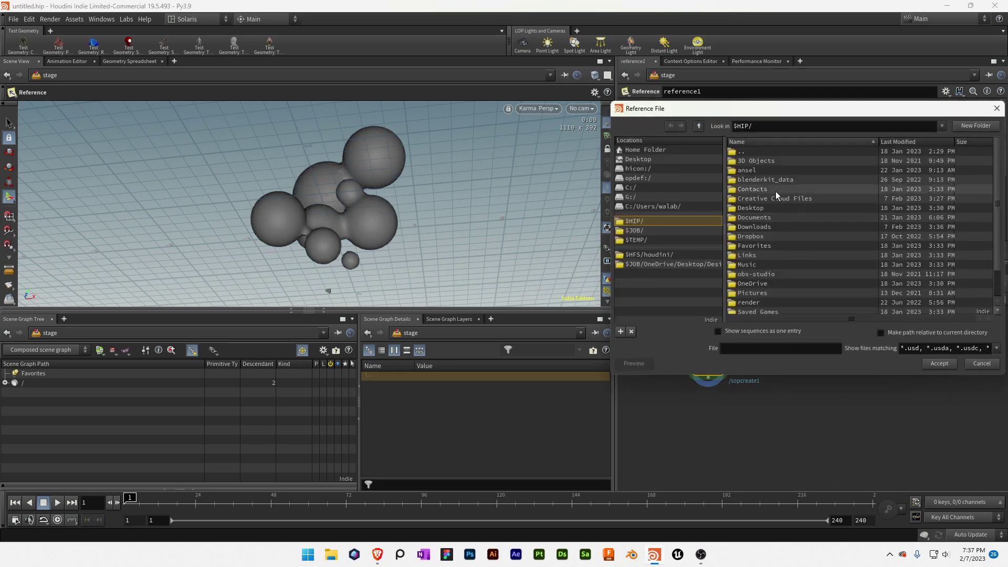
click(748, 127)
key(BackSpace)
text(FS)
key(Return)
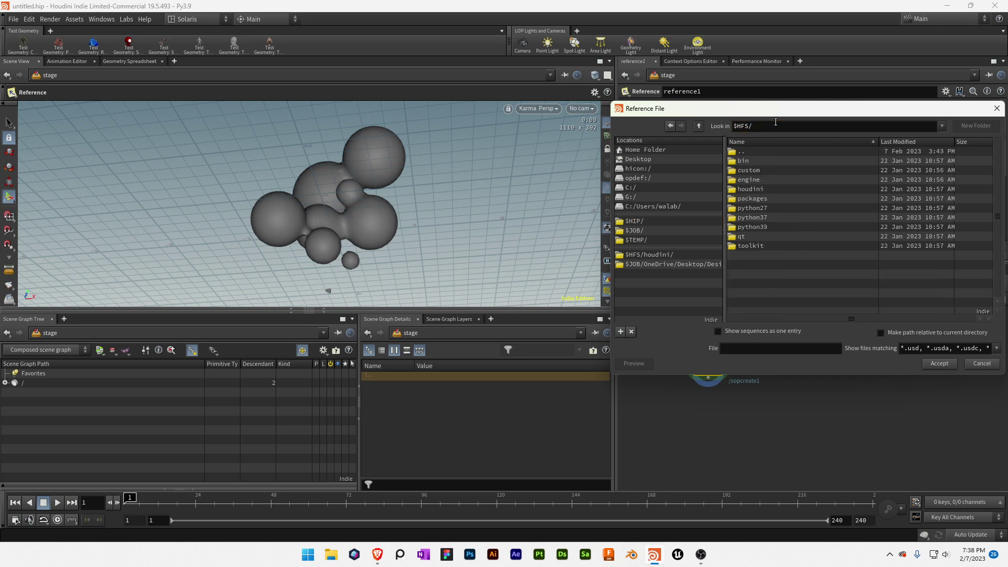
- Browse the file chooser to the $HFS/houdini/materialx/resources/Materials/Examples/StandardSurface folder
double_click(775, 187)
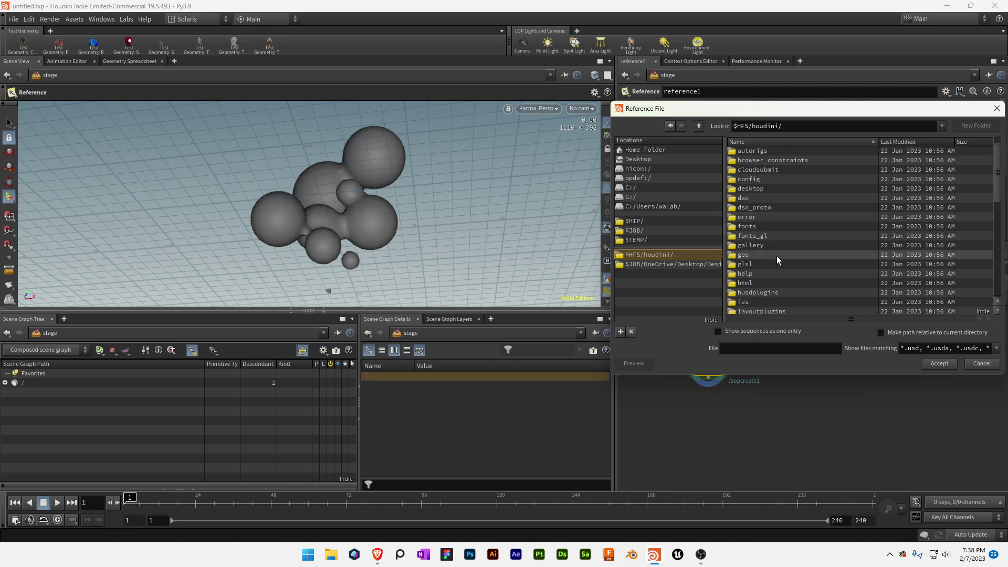
scroll(773, 286, down, 2)
scroll(772, 287, down, 1)
double_click(757, 292)
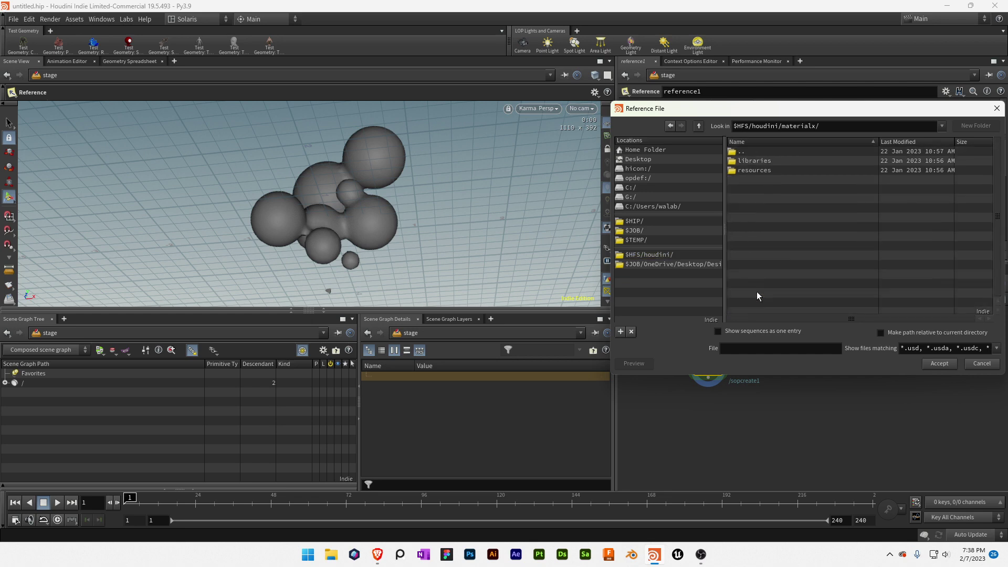
double_click(755, 171)
click(775, 188)
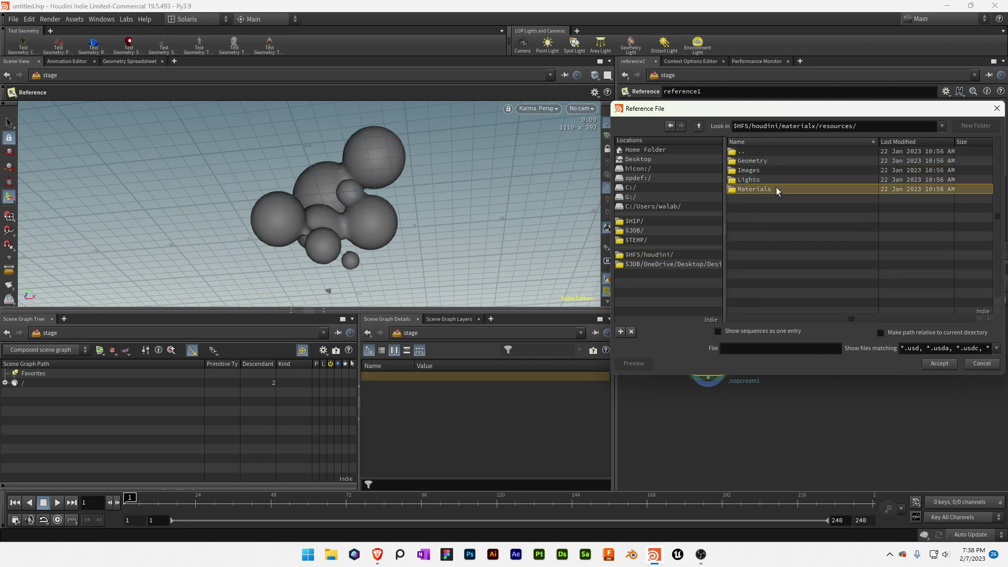
double_click(774, 187)
double_click(768, 161)
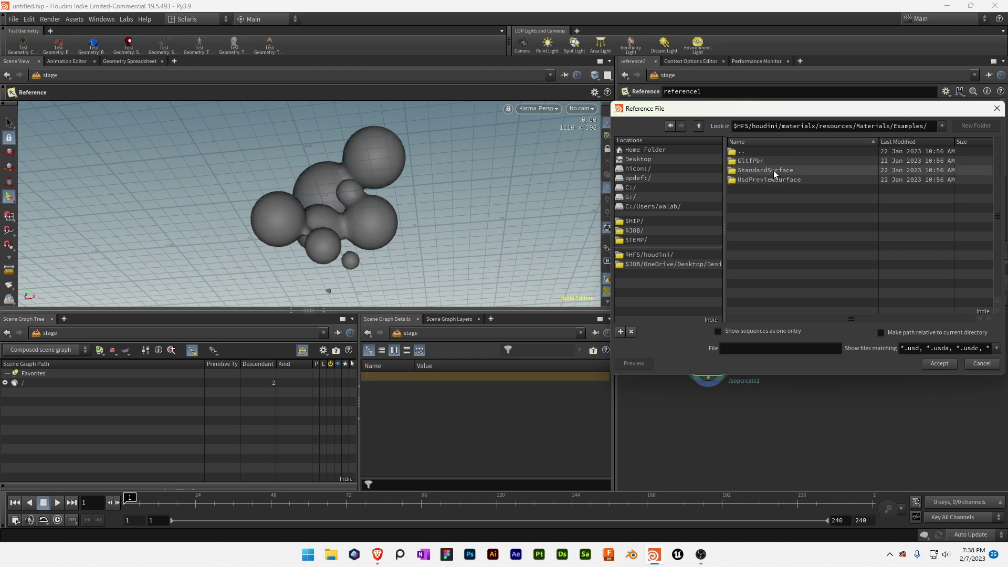
double_click(773, 170)
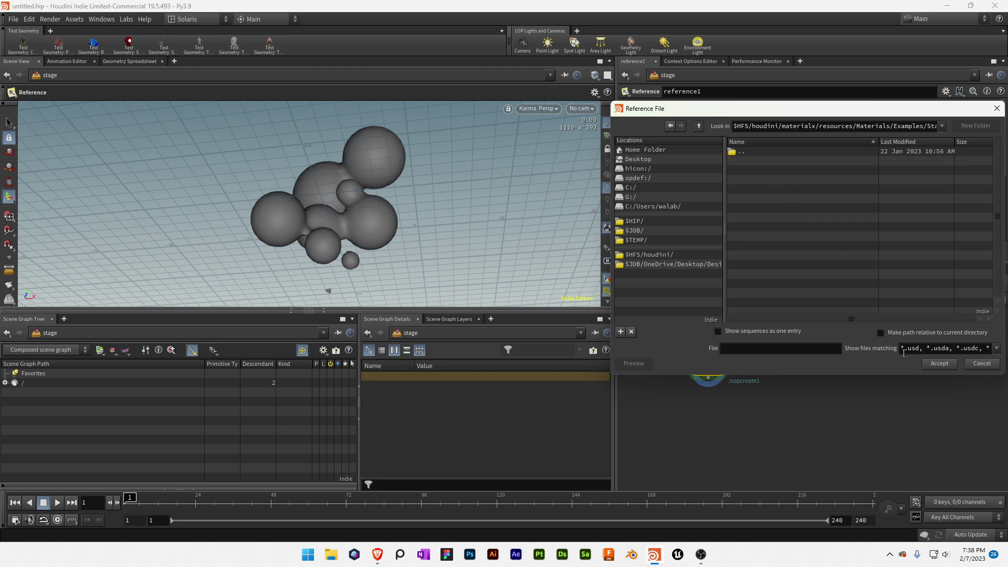
- Set the file filter to * and choose standard_surface_copper.mtlx as the reference file
drag(904, 353, 940, 346)
text(*)
key(Return)
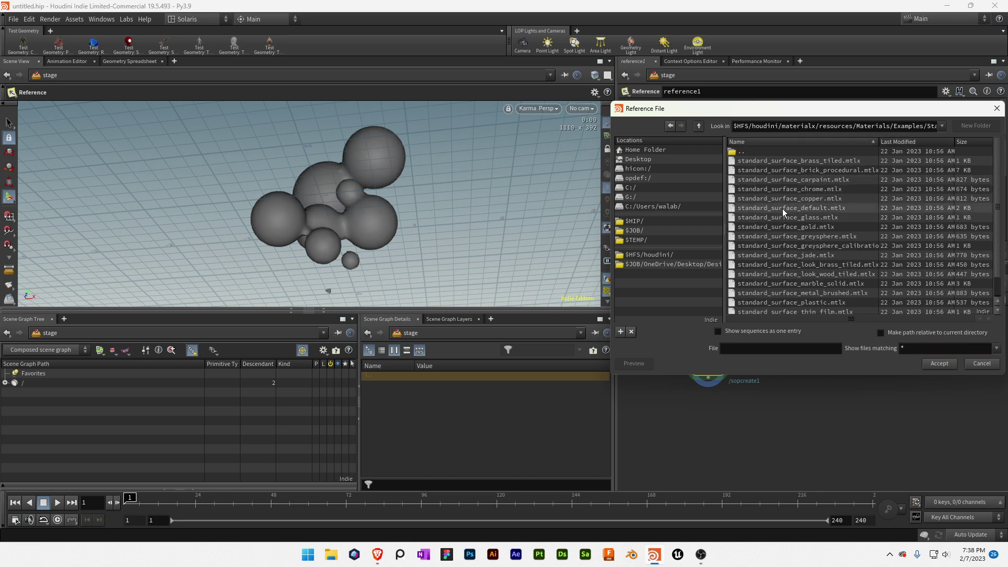
double_click(816, 198)
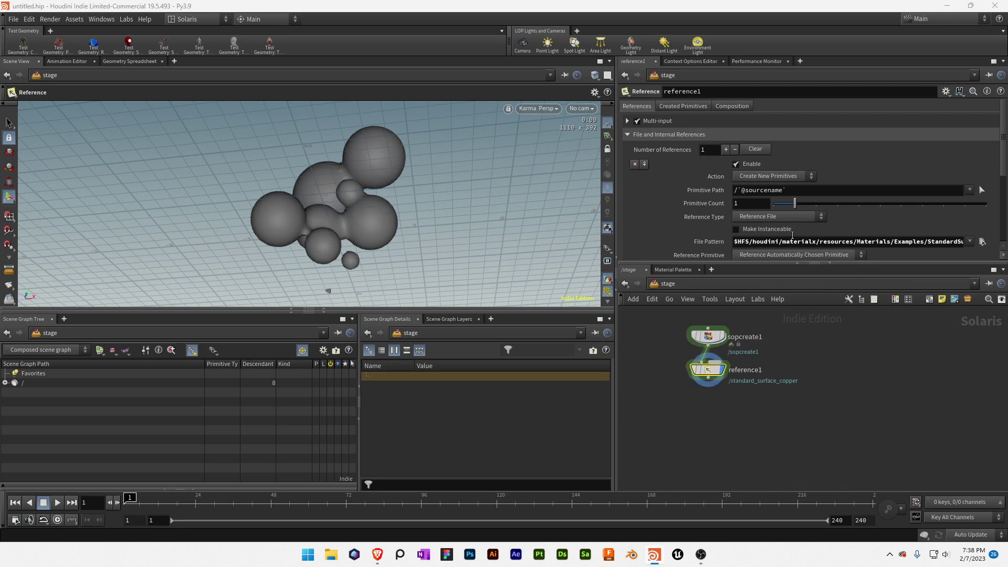
click(982, 242)
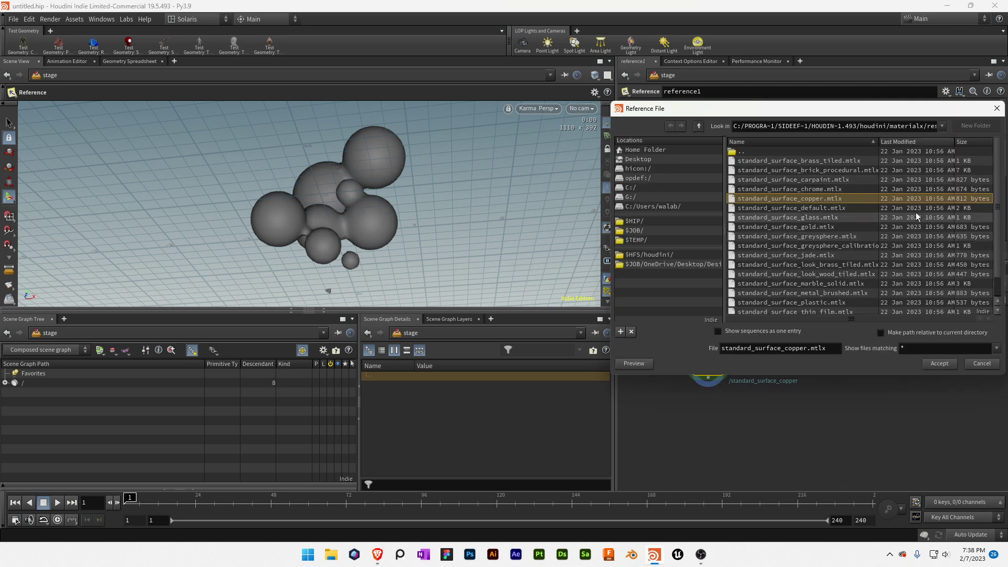
scroll(813, 236, down, 1)
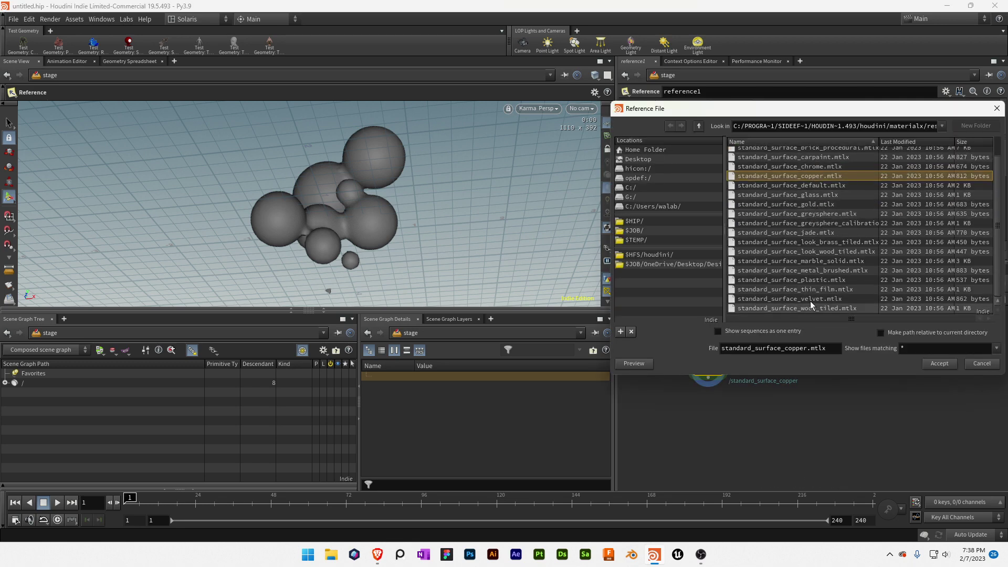
click(980, 364)
- Add an Assign Material node to the stage after the Reference node
key(Tab)
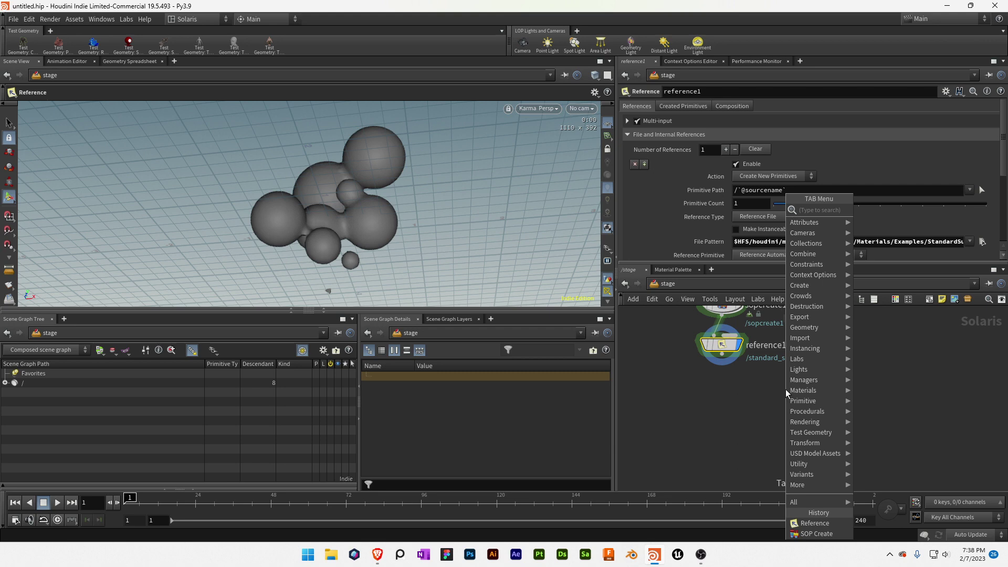
text(assign)
key(Return)
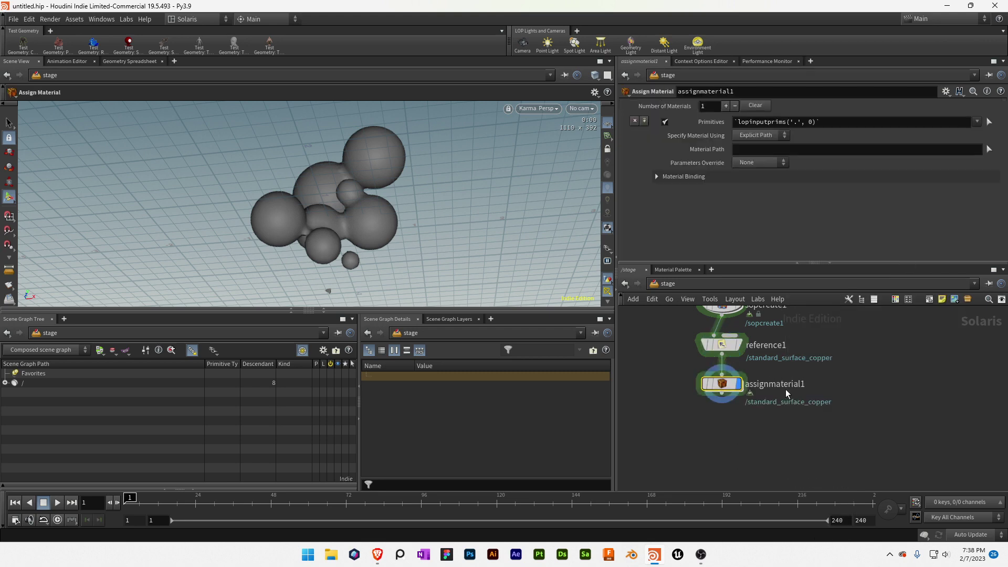
- Set the Assign Material node's material path to the Copper material under /standard_surface_copper/Materials
click(989, 149)
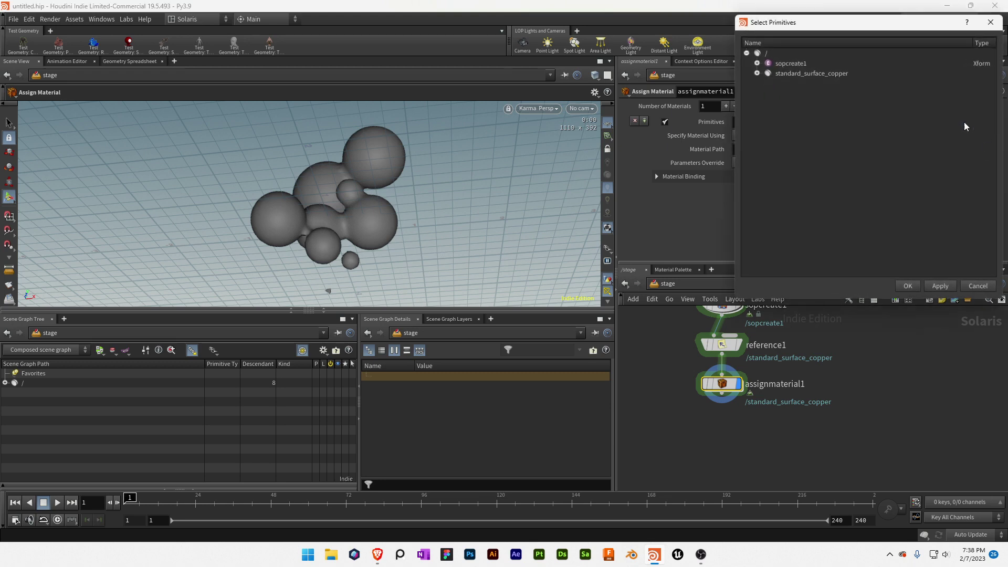
click(757, 73)
click(768, 83)
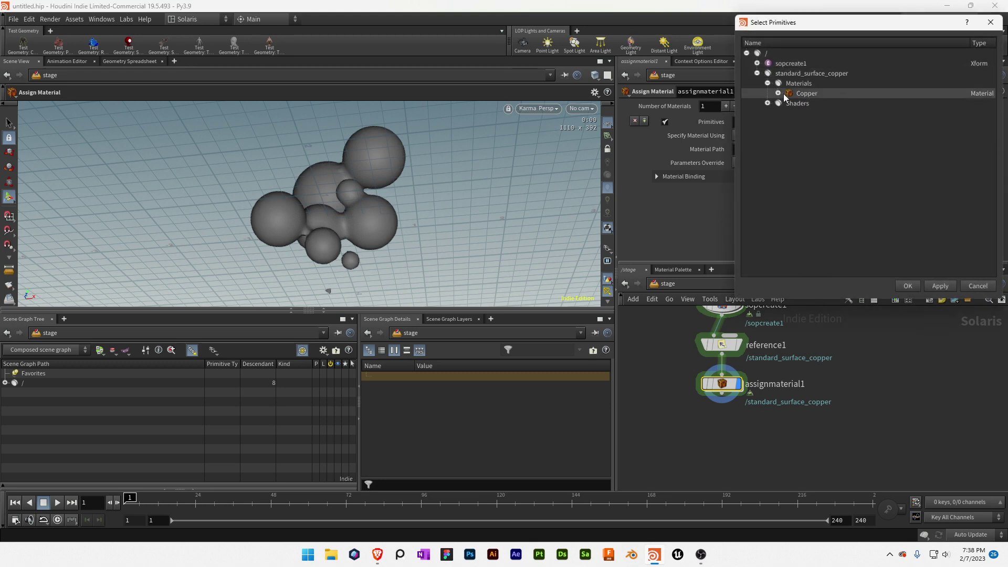
click(819, 93)
click(908, 286)
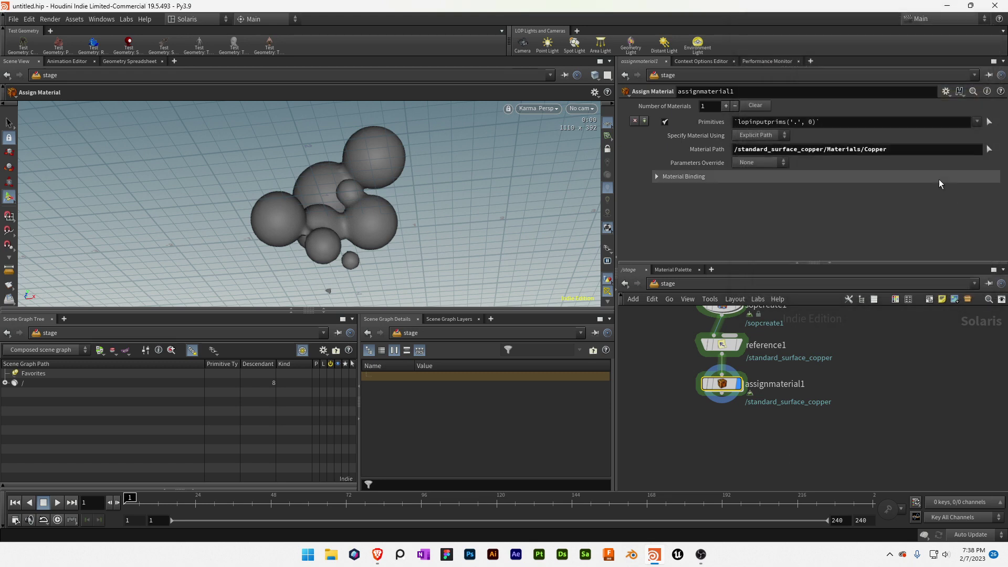
- Add the Karma render nodes to the stage after the Assign Material node
key(Tab)
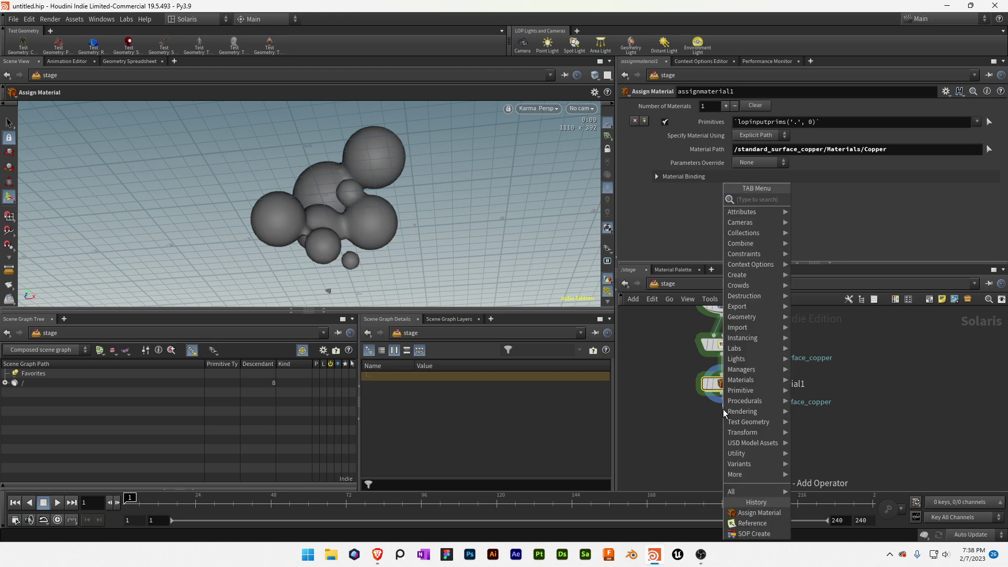
text(karma)
key(Return)
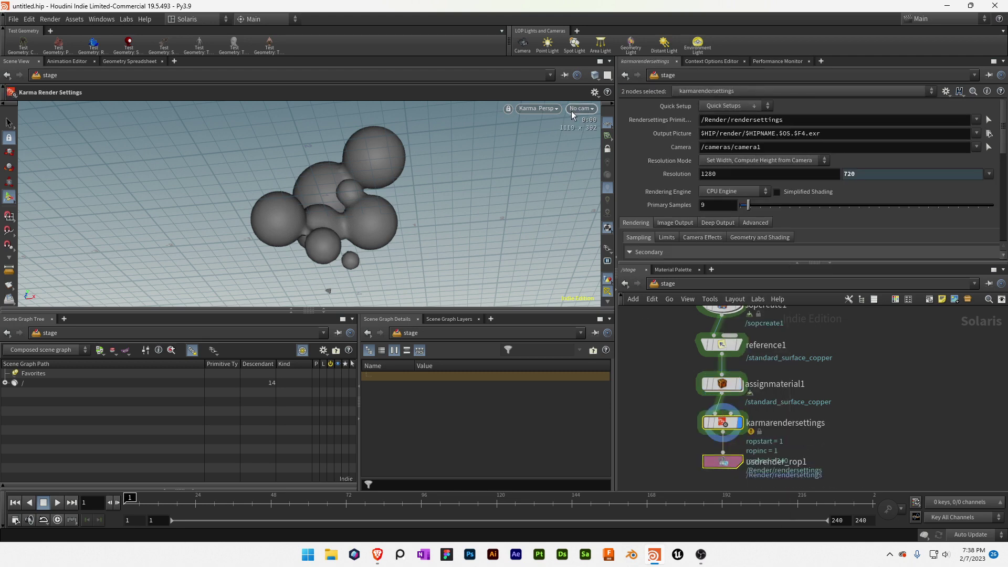
- Insert a Dome Light node between the SOP Create and Reference nodes
click(723, 384)
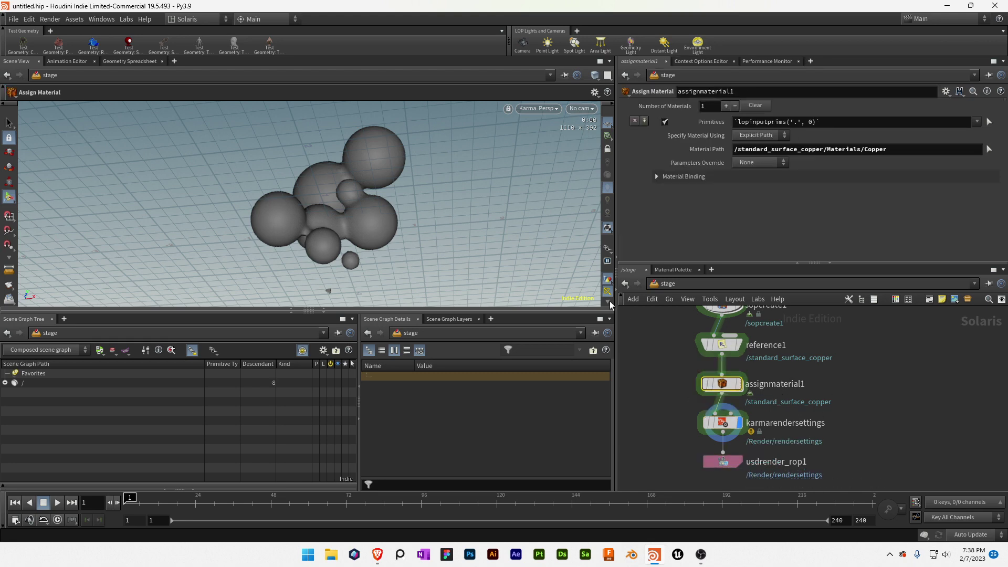
middle_drag(826, 336, 827, 370)
key(Tab)
text(dome)
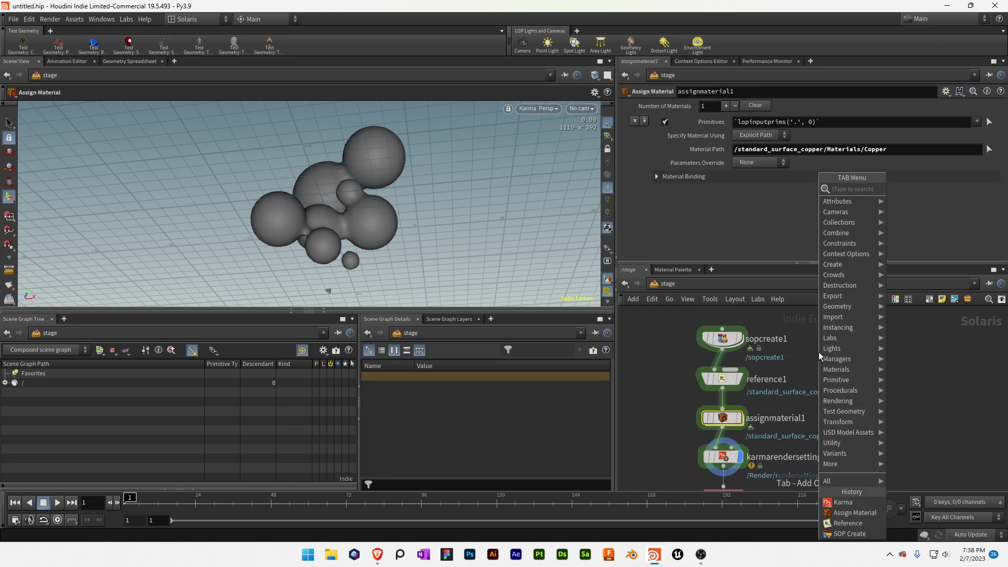
key(Return)
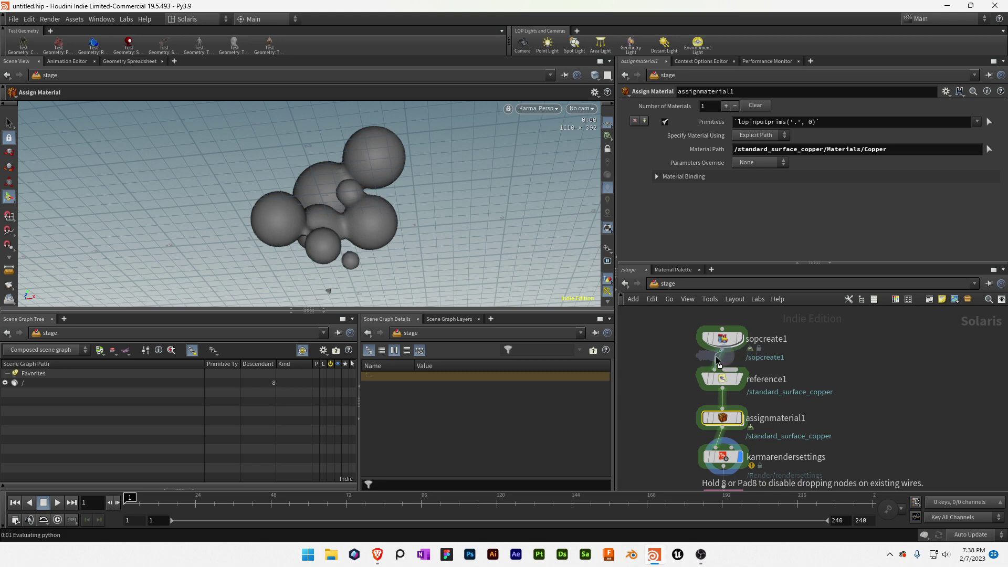
click(718, 360)
alt+drag(428, 243, 417, 187)
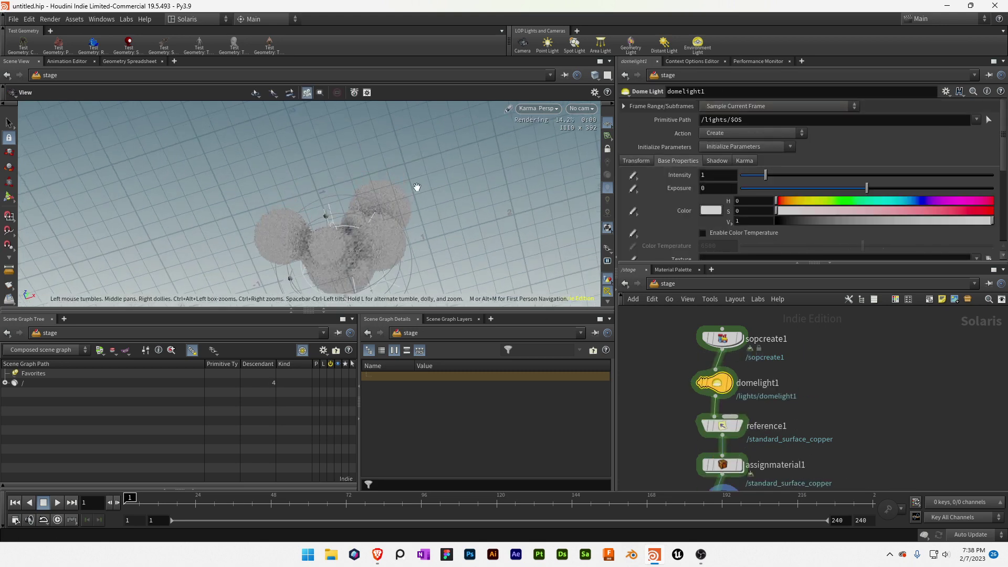
- Insert an Edit Material Network node between the Reference and Assign Material nodes
click(722, 465)
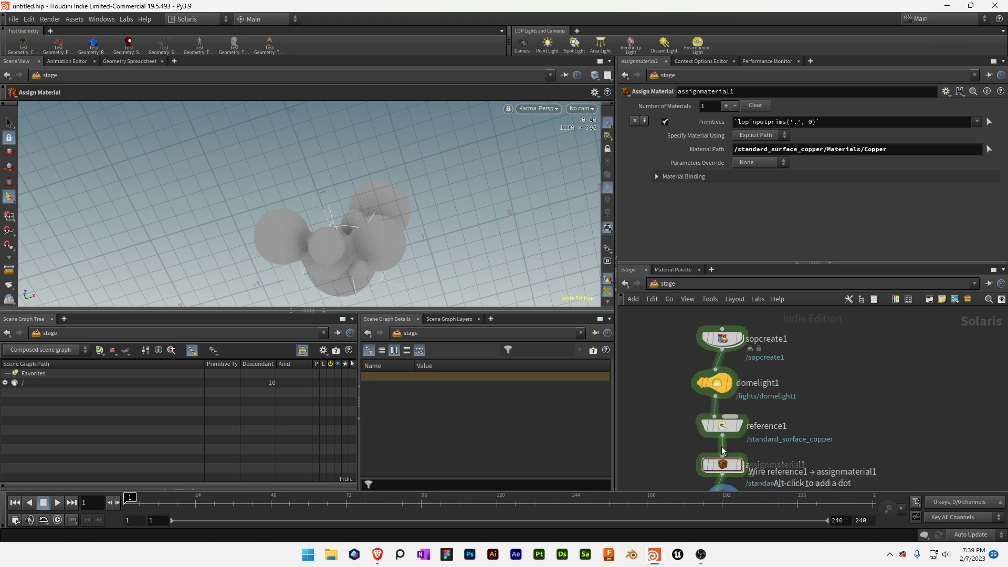
key(Tab)
text(edit)
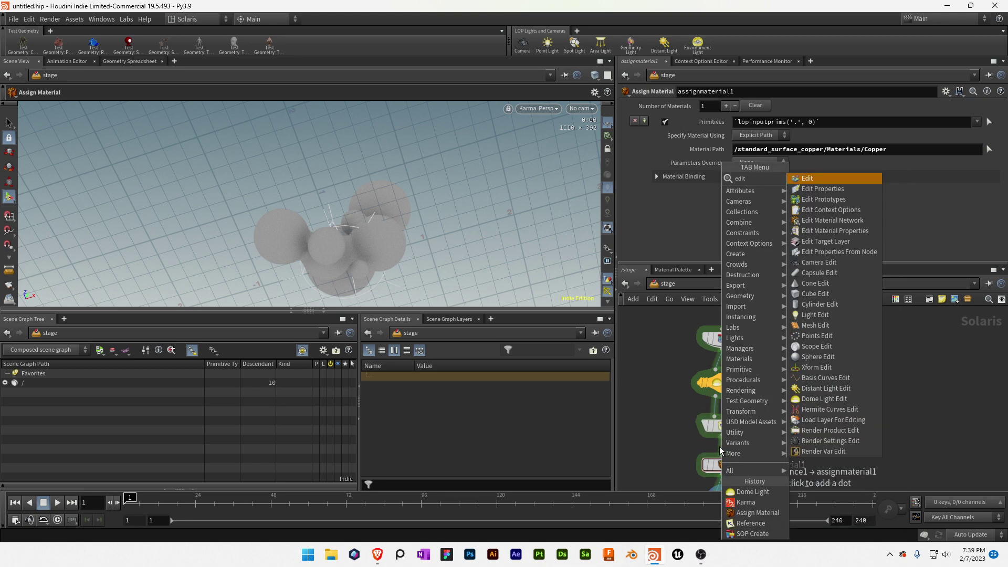
text( mat)
key(Return)
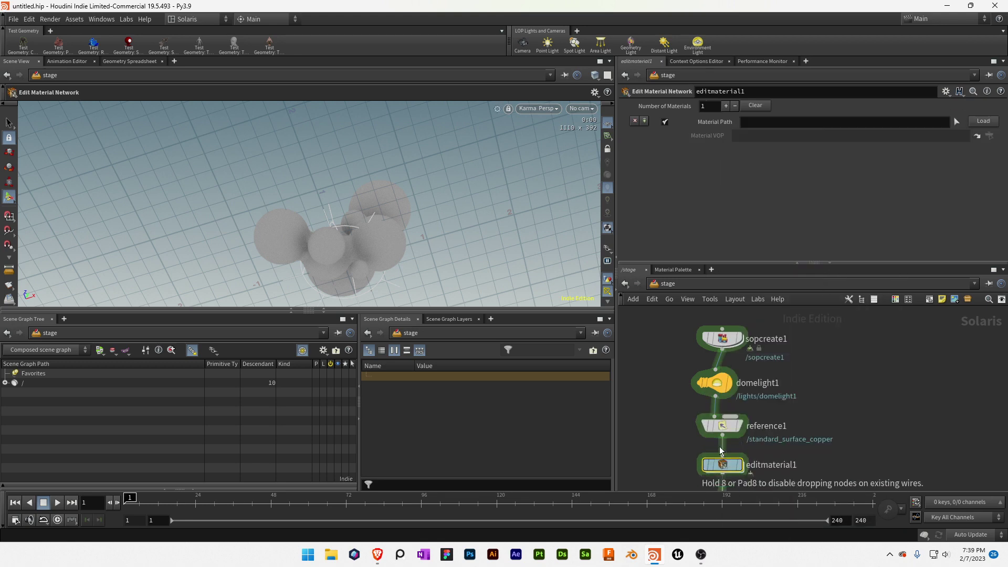
- Set the Edit Material Network node's material path to /standard_surface_copper/Materials/ and display the stage at the Reference node
click(957, 121)
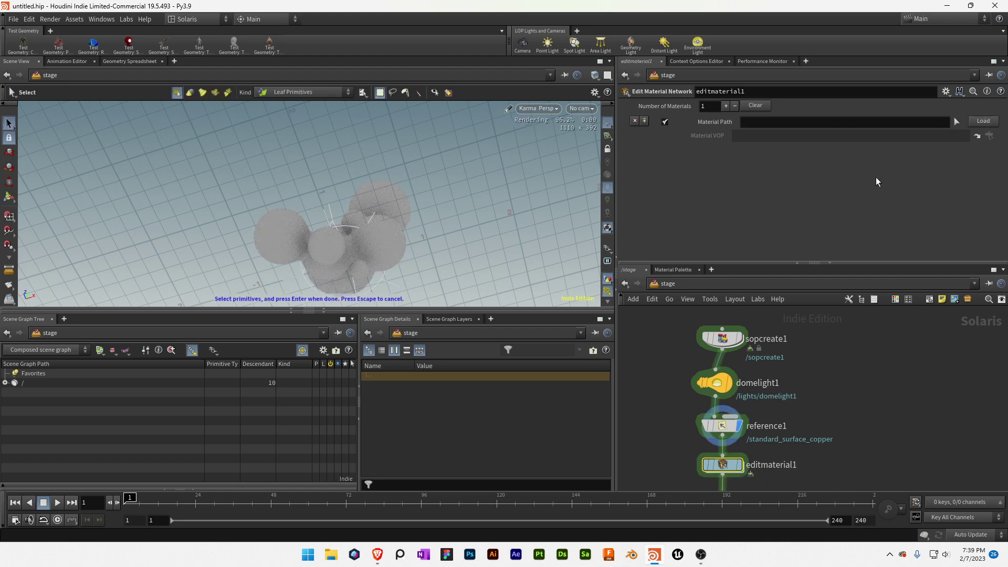
click(855, 124)
text(/stand)
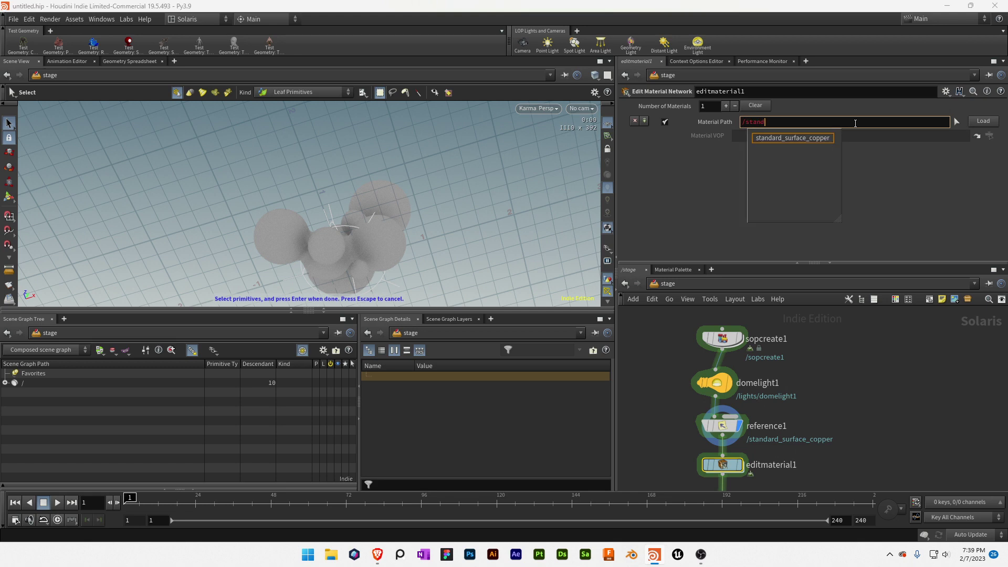
key(Tab)
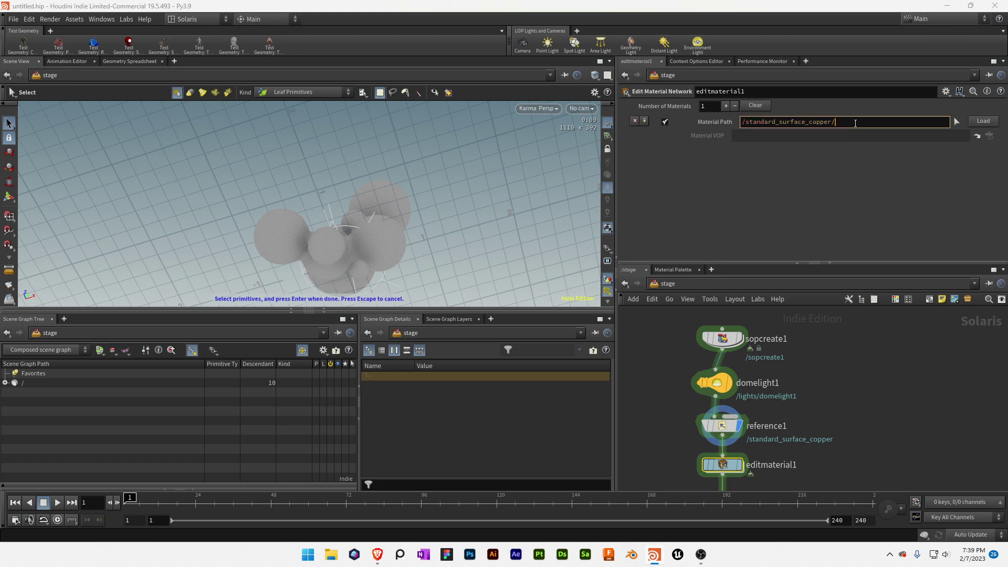
text(M)
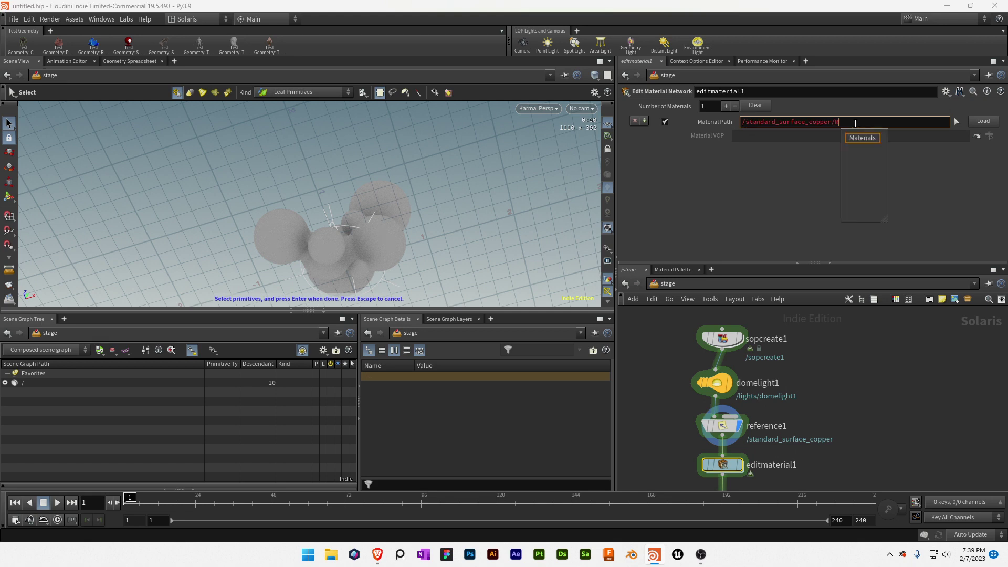
key(Tab)
key(Return)
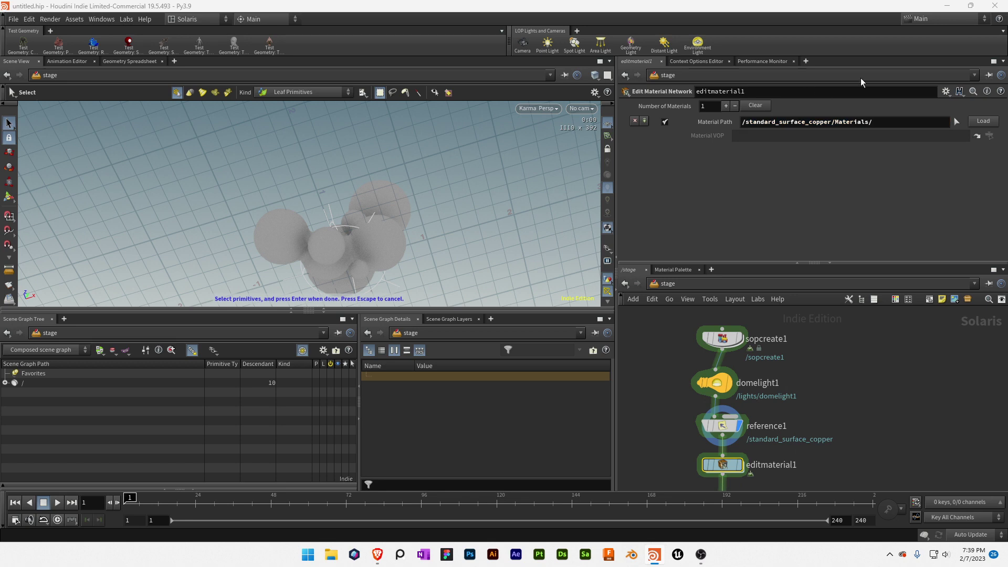
- Look inside the Edit Material Network node for the copper shader nodes, then return to the stage level
click(722, 426)
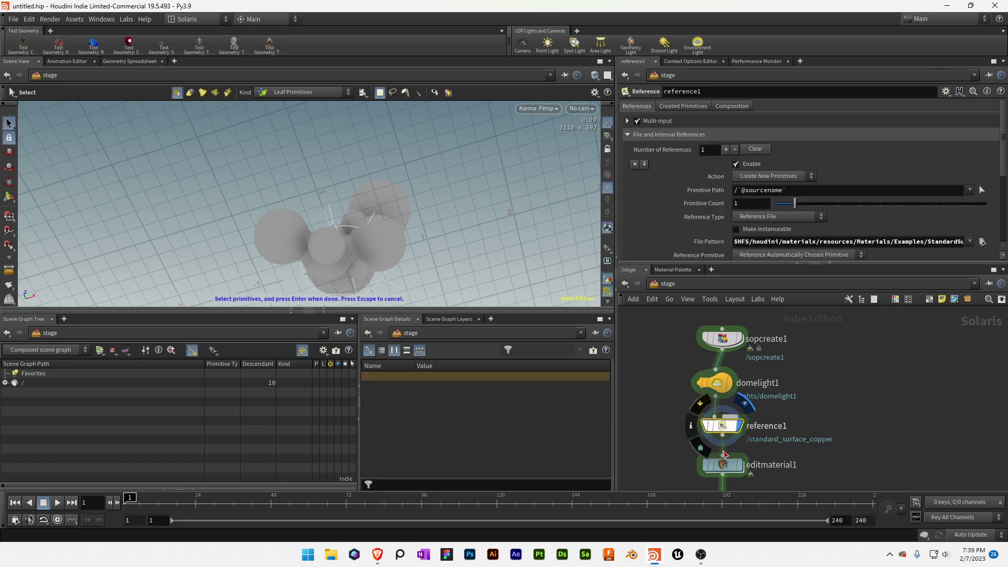
double_click(724, 463)
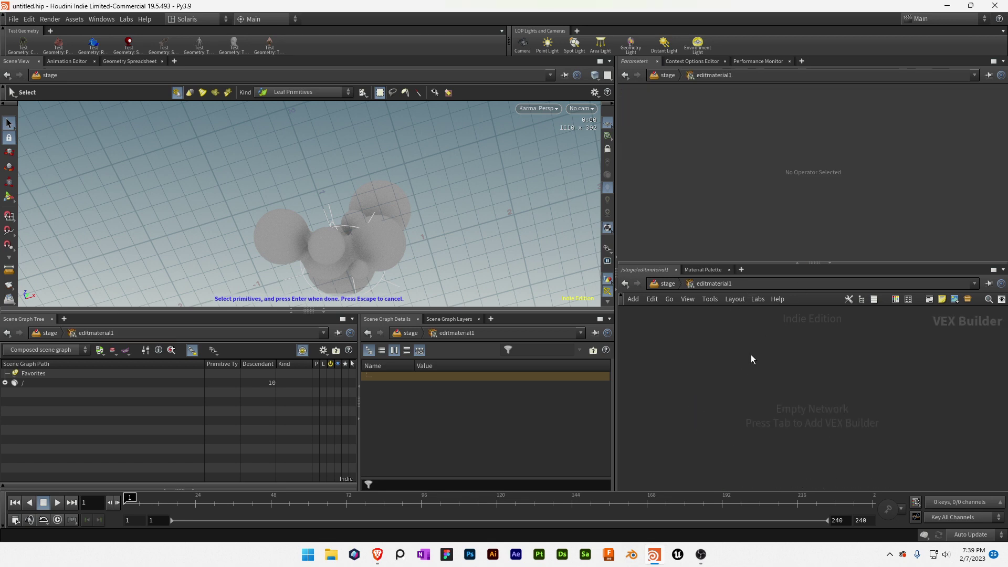
key(u)
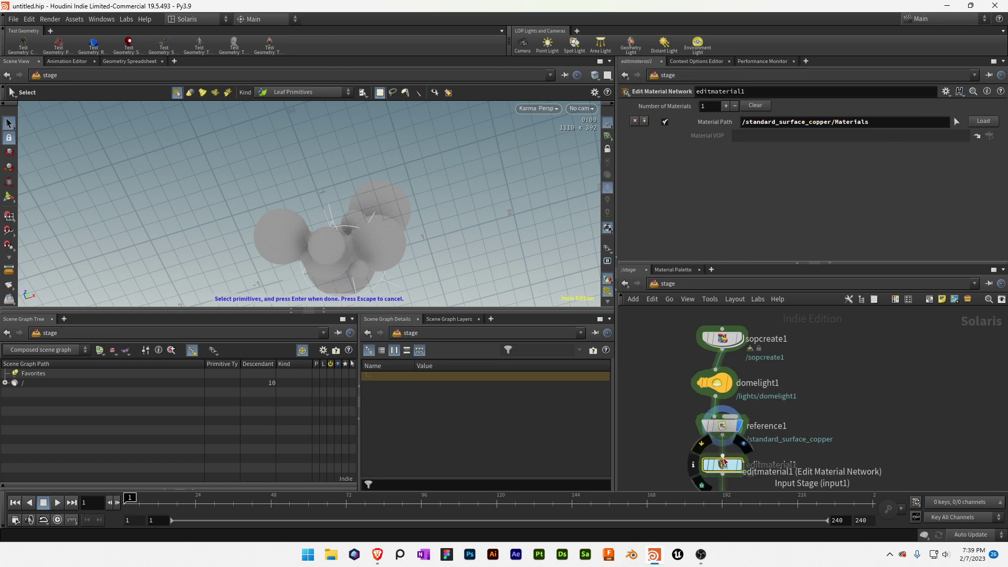
double_click(722, 465)
key(f)
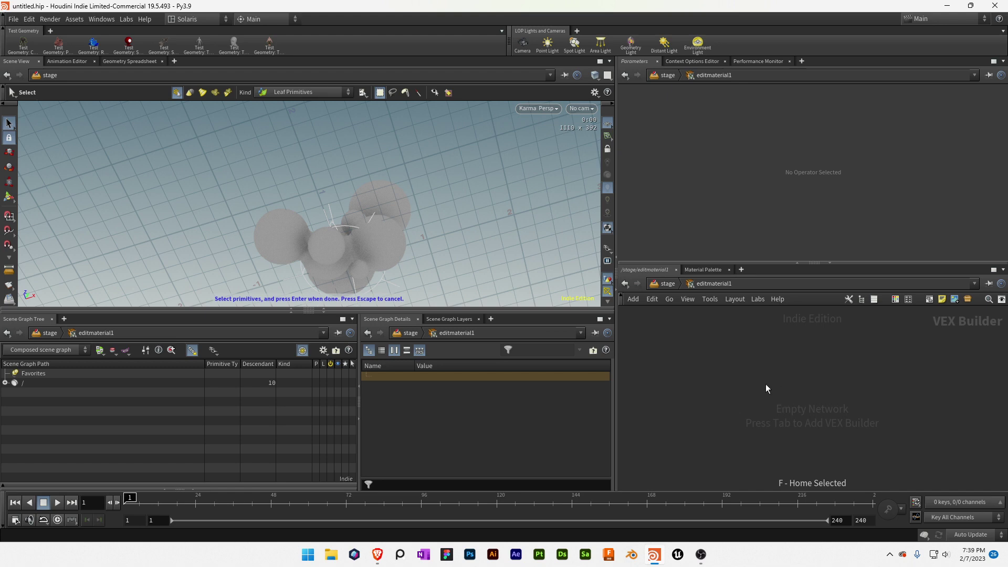
key(u)
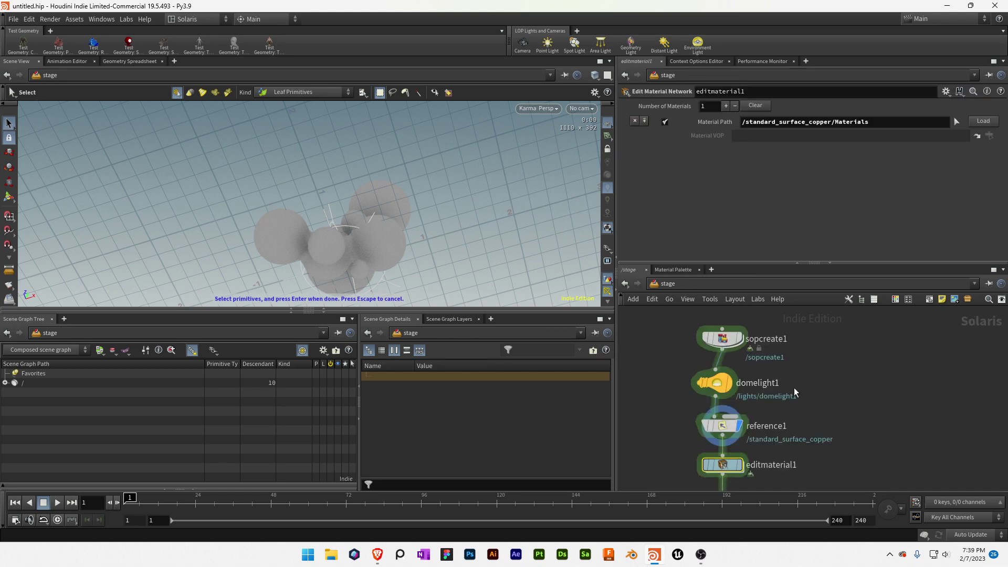
- Review the end of the Reference node's file pattern, then reselect the Edit Material Network node
middle_drag(766, 419, 765, 386)
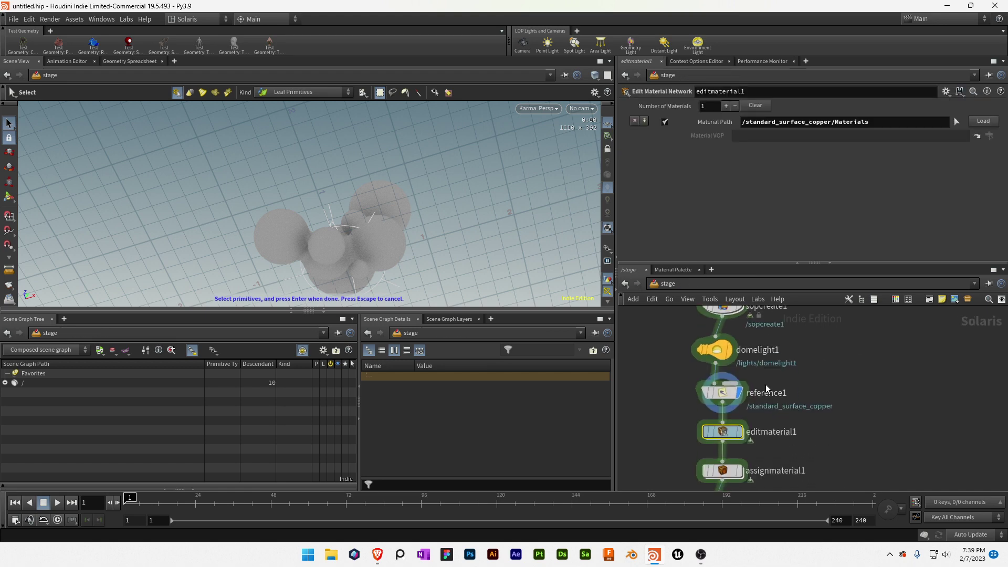
click(722, 393)
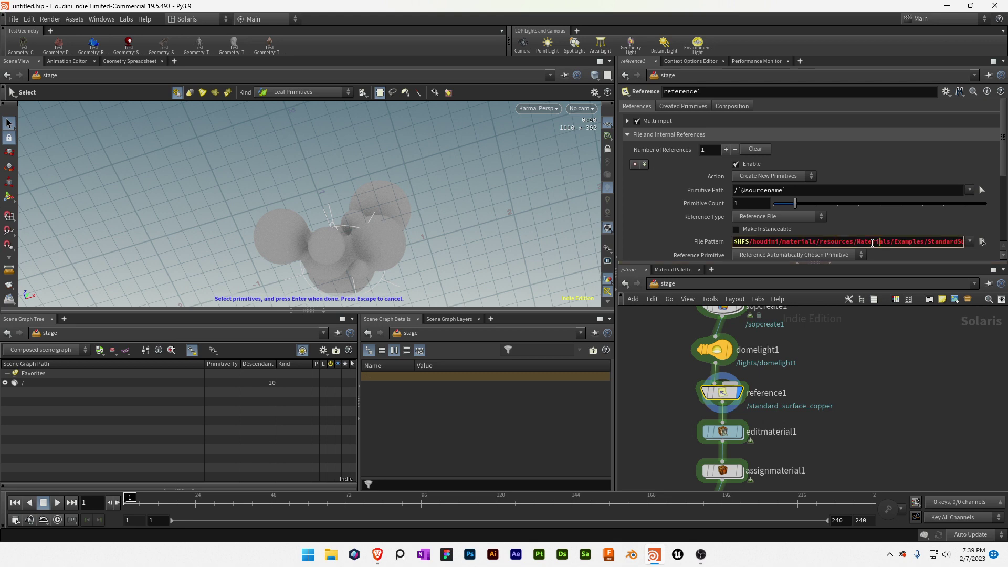
drag(937, 244, 1005, 242)
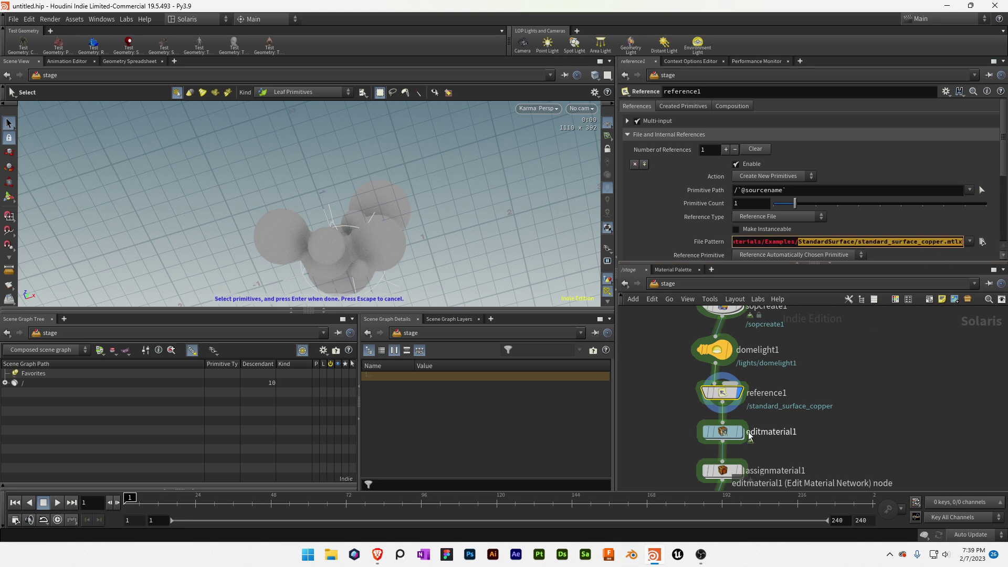
click(722, 432)
key(Return)
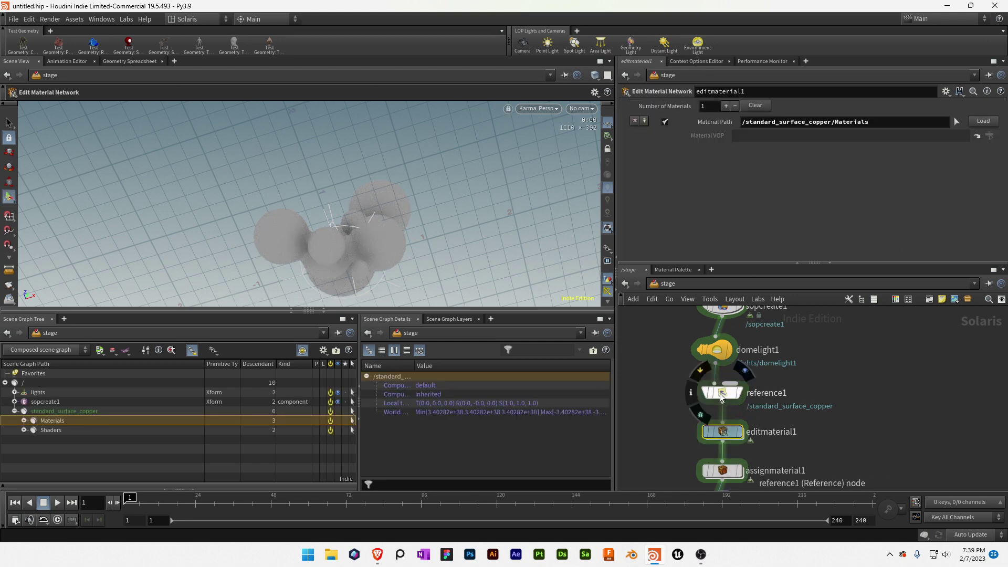
- Try assigning the copper material to all primitives by setting the Assign Material node's primitives to *
click(724, 462)
click(730, 474)
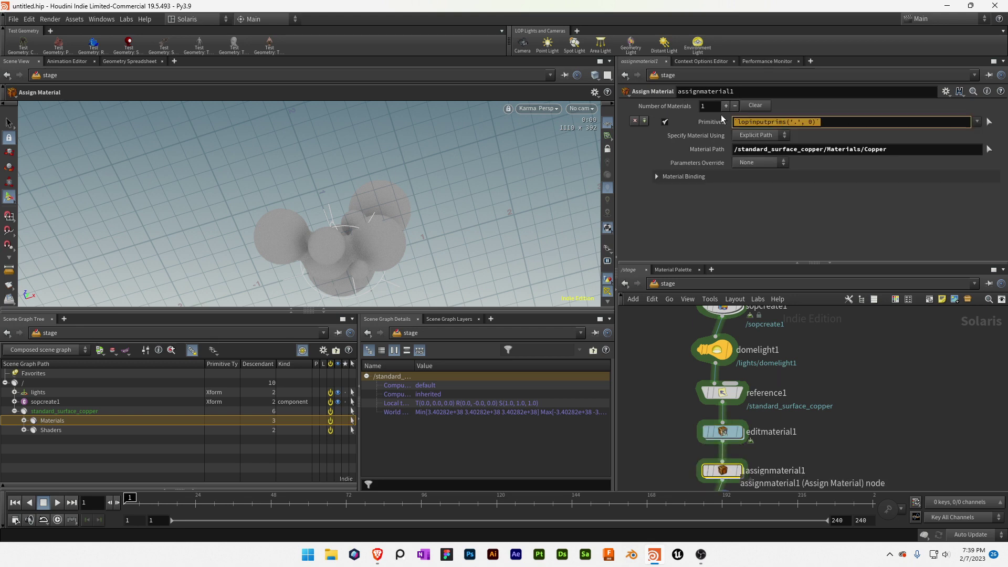
text(*)
key(Return)
key(Escape)
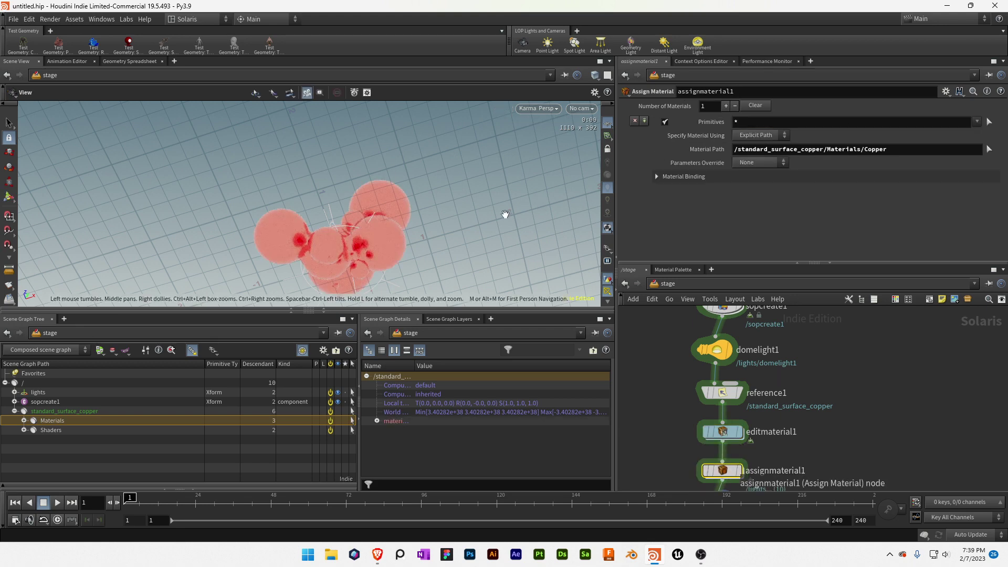
alt+drag(474, 254, 532, 255)
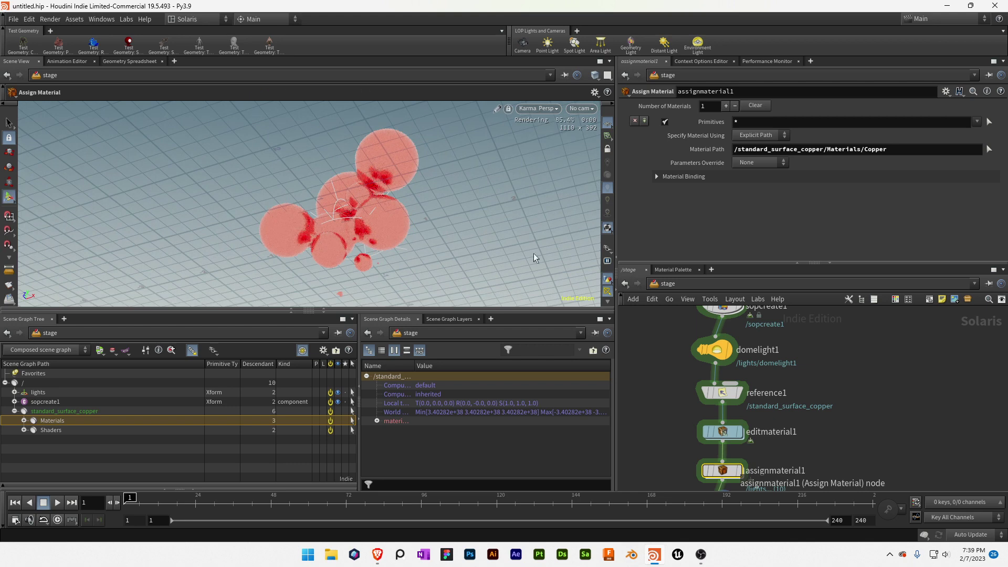
- Set the Assign Material node's primitives to /sopcreate1 and display the stage at that node
click(989, 122)
click(976, 121)
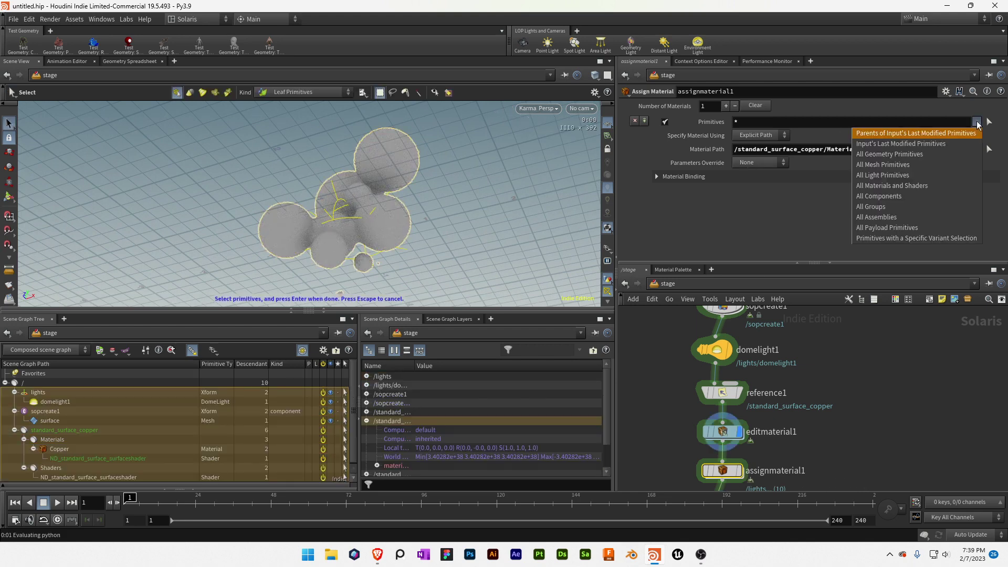
click(884, 130)
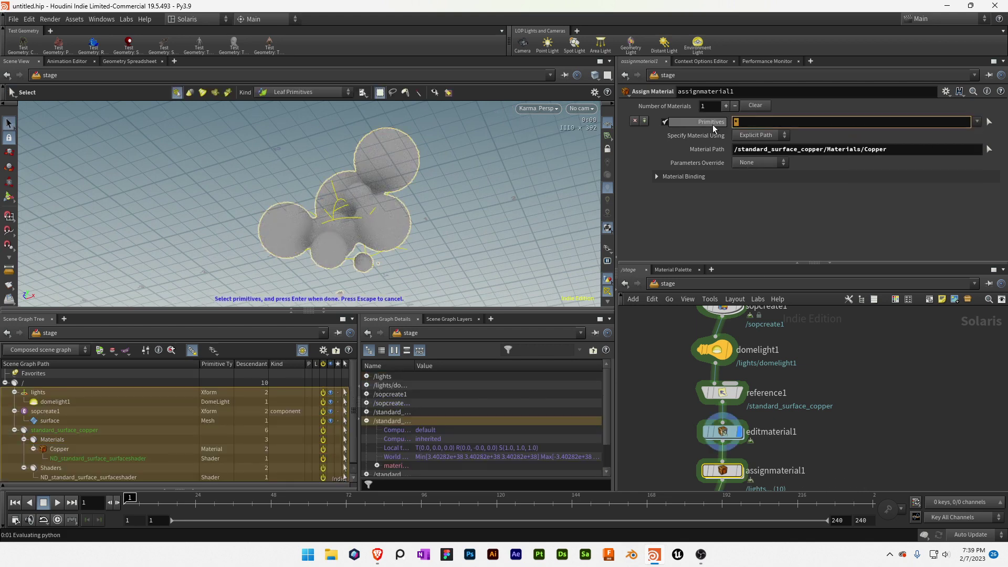
text(/s)
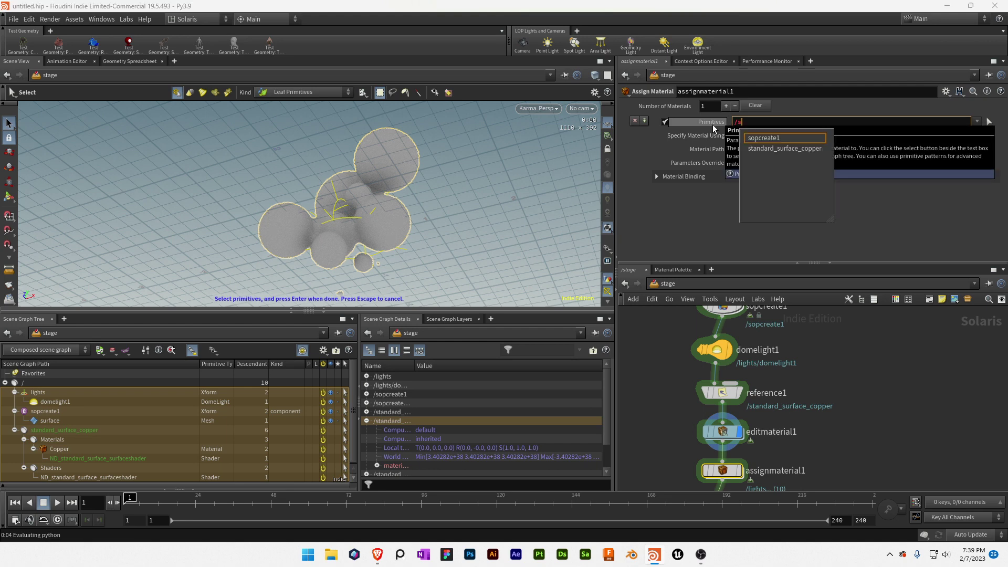
key(Return)
click(757, 127)
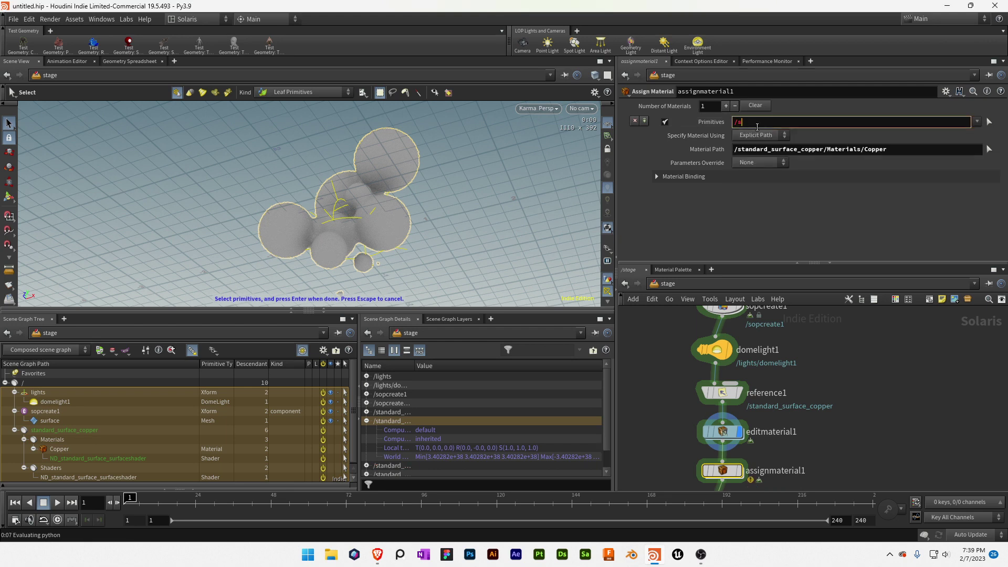
text(op)
key(Tab)
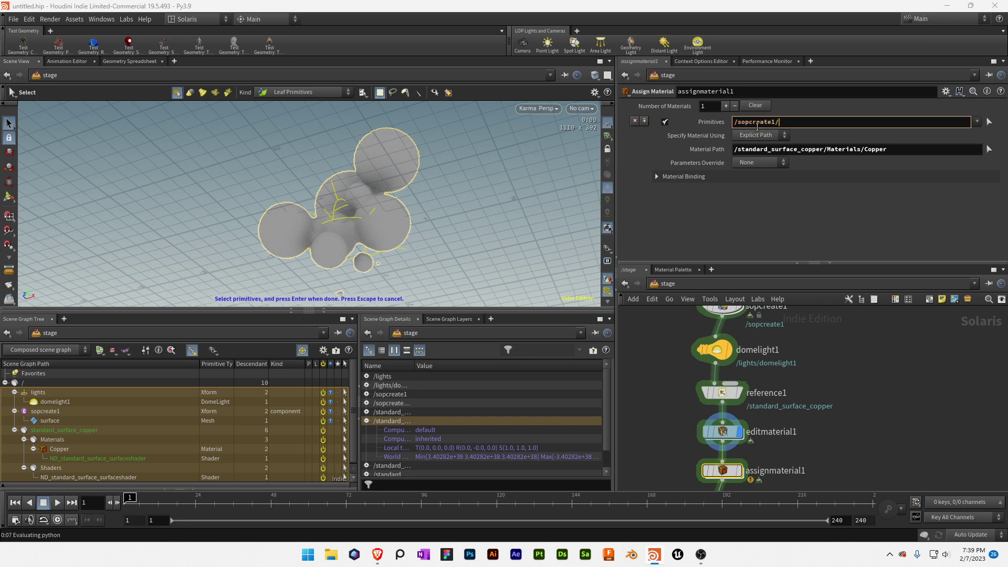
middle_drag(810, 442, 810, 405)
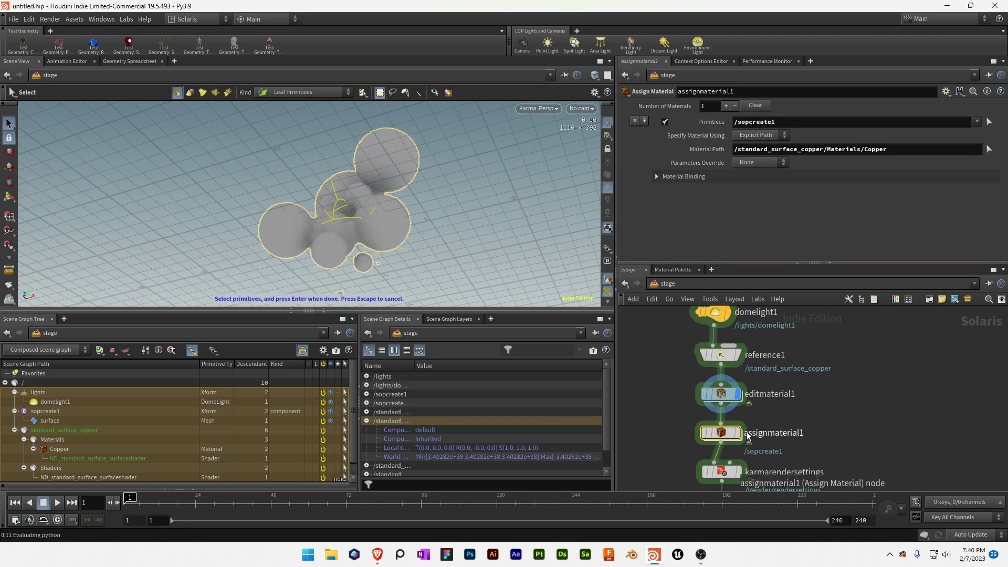
click(739, 433)
- Delete the Edit Material Network node and collapse the root of the scene graph tree
click(723, 399)
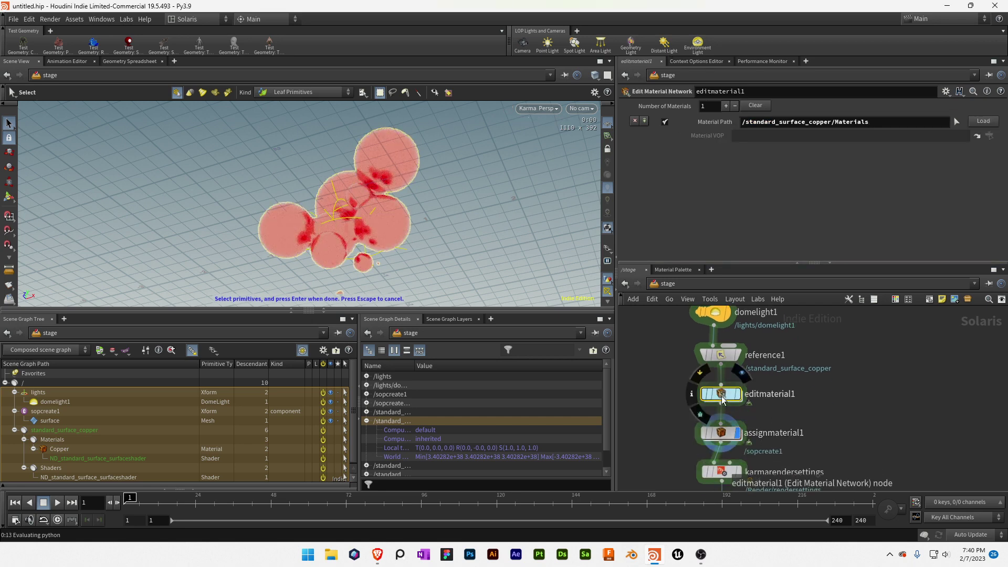
key(Delete)
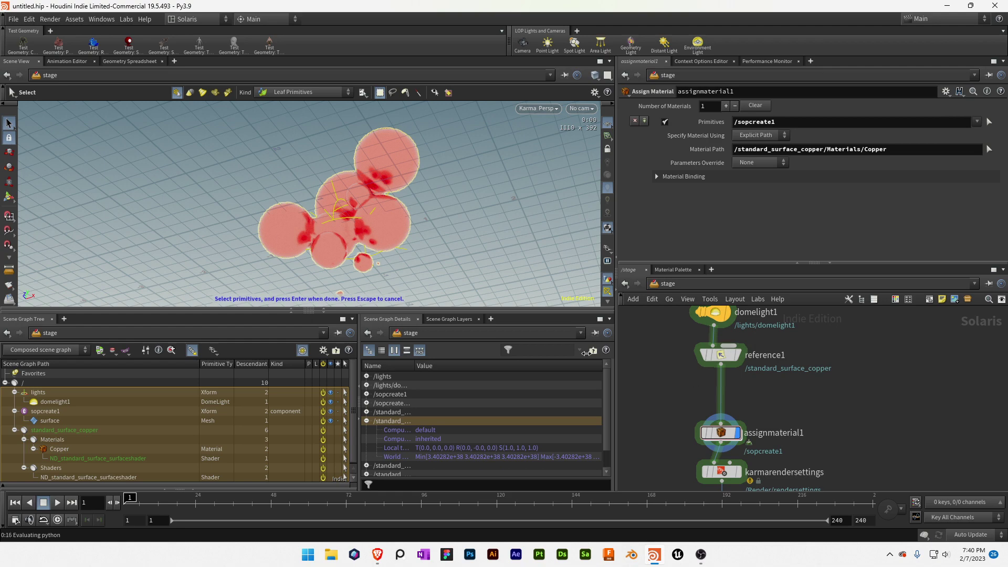
click(5, 383)
key(Escape)
drag(279, 252, 274, 282)
middle_drag(791, 359, 789, 394)
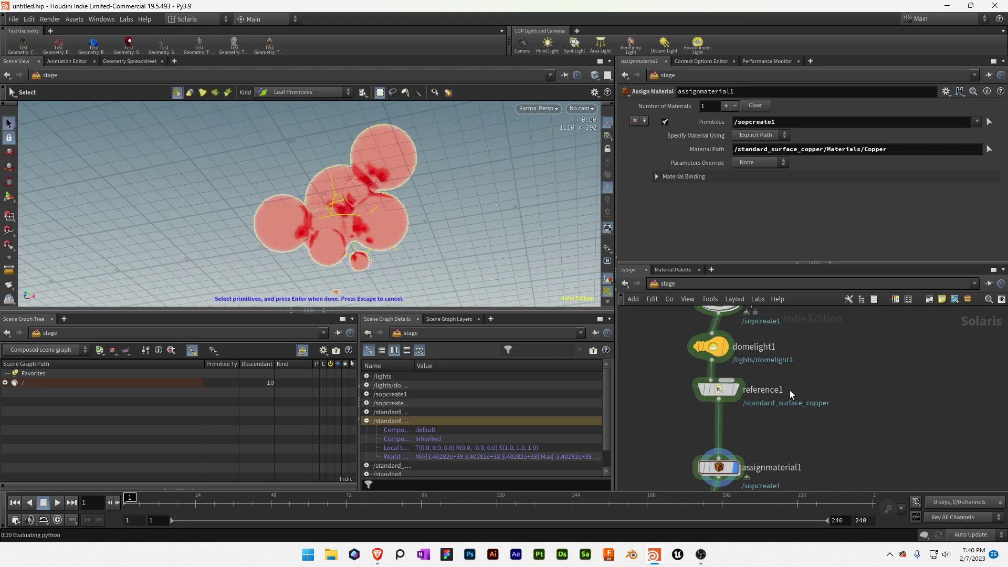
- Set the Dome Light's texture path to the $HFS/ directory
click(720, 353)
scroll(746, 225, down, 2)
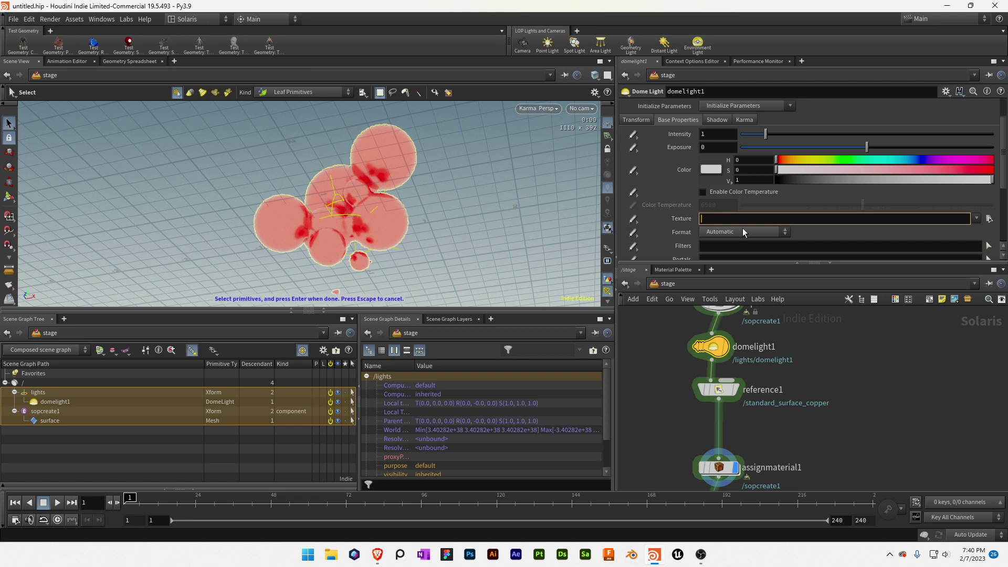
text($HF)
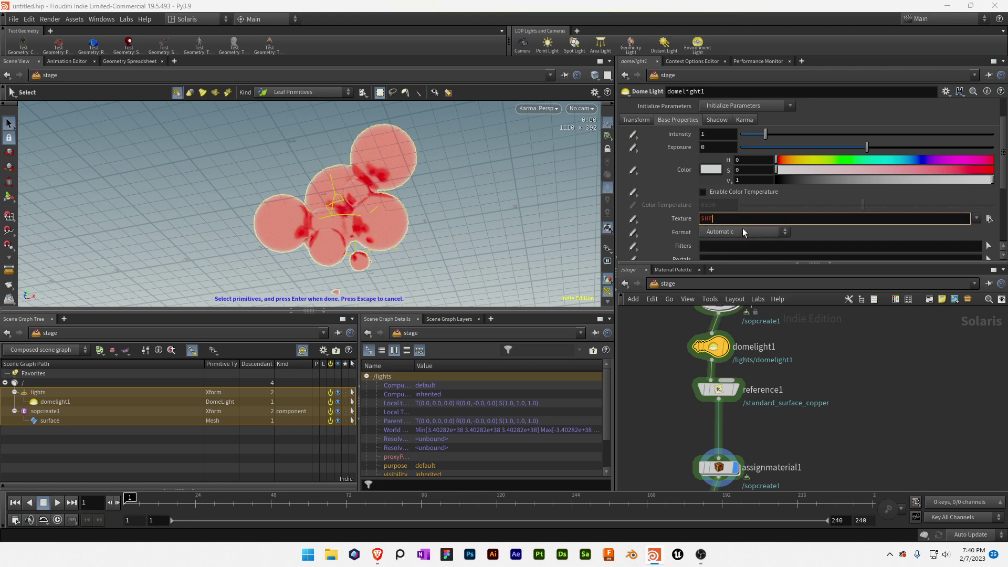
text(S/)
key(Return)
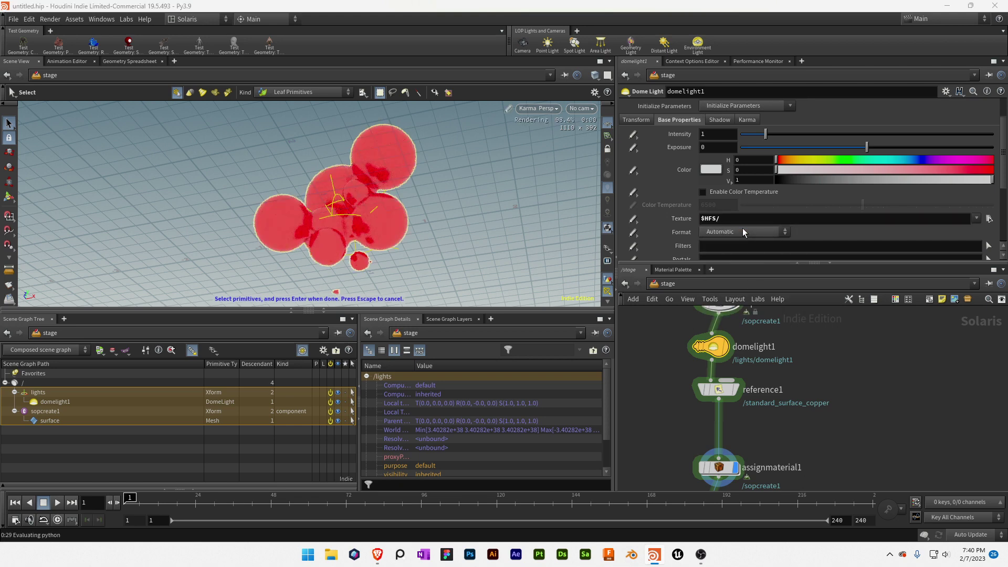
- Browse to houdini/materialx/resources/Lights, load table_mountain.hdr as the Dome Light's texture, and view the copper geometry up close
click(987, 219)
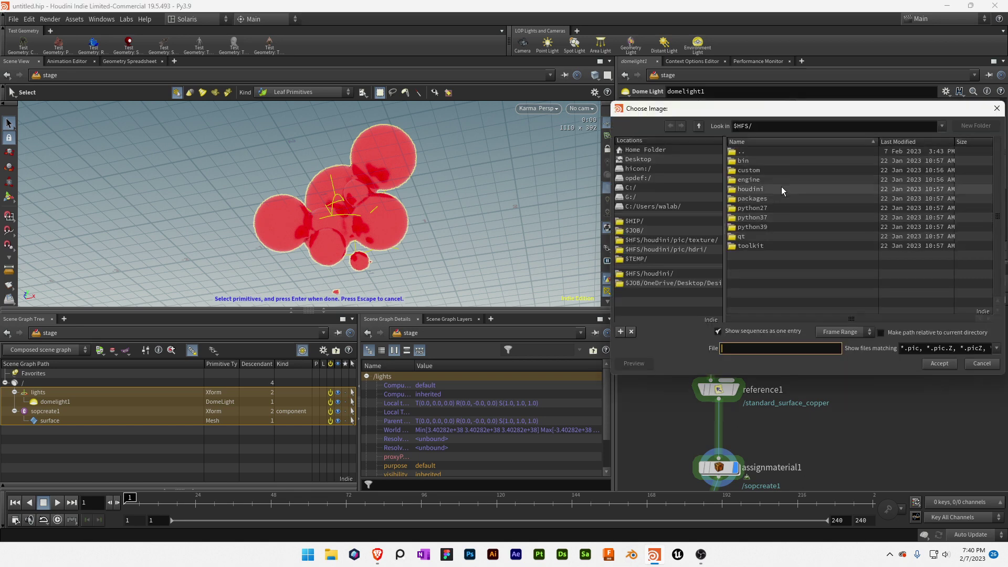
scroll(766, 279, down, 5)
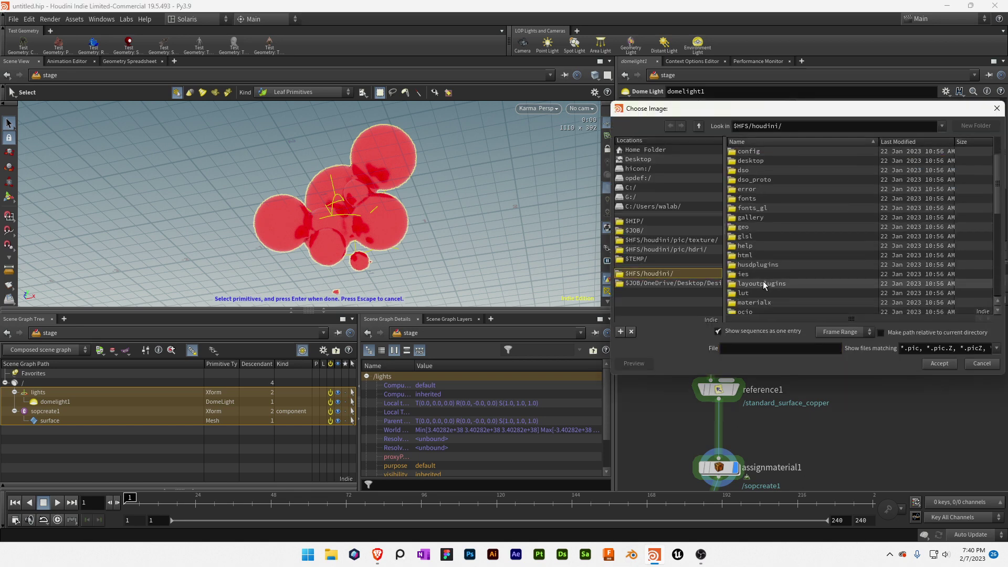
double_click(764, 274)
double_click(782, 170)
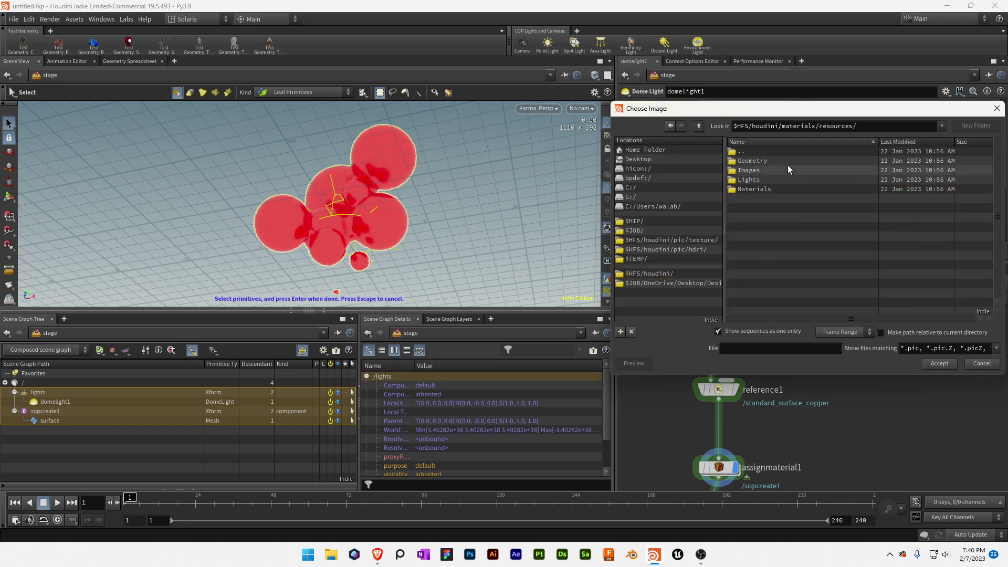
double_click(779, 179)
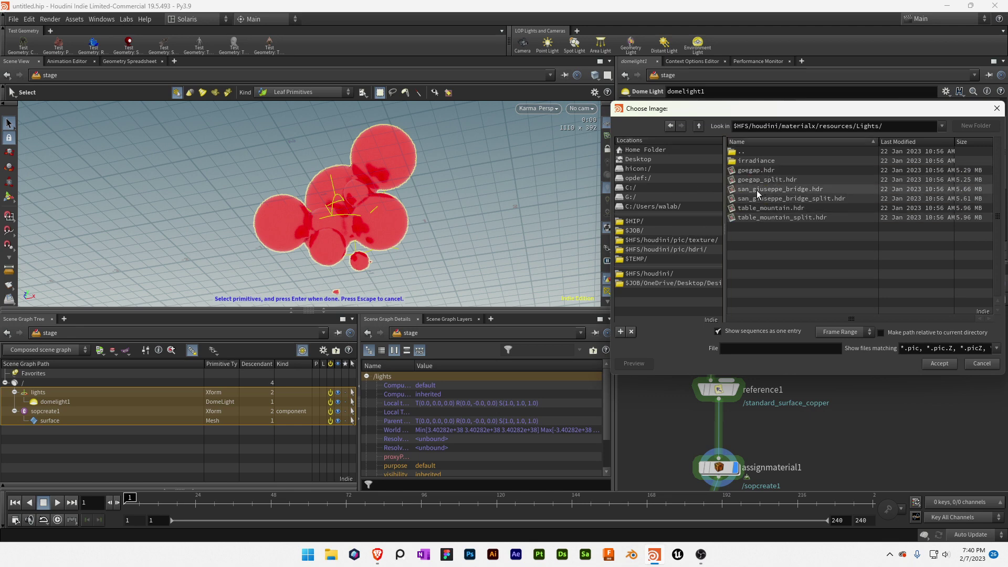
double_click(786, 208)
key(Escape)
drag(459, 227, 422, 231)
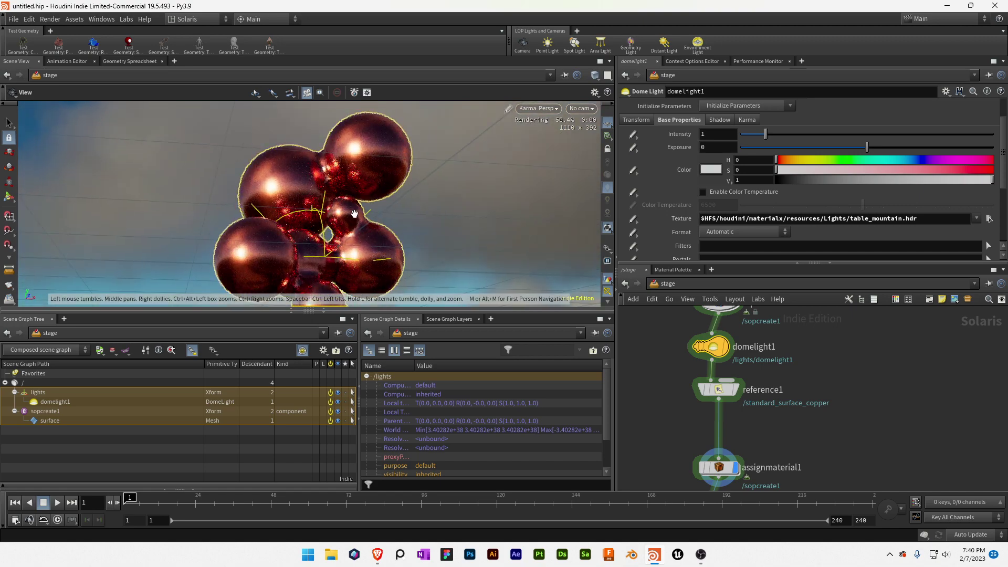
drag(509, 153, 449, 243)
right_drag(450, 210, 492, 259)
alt+middle_drag(492, 259, 445, 218)
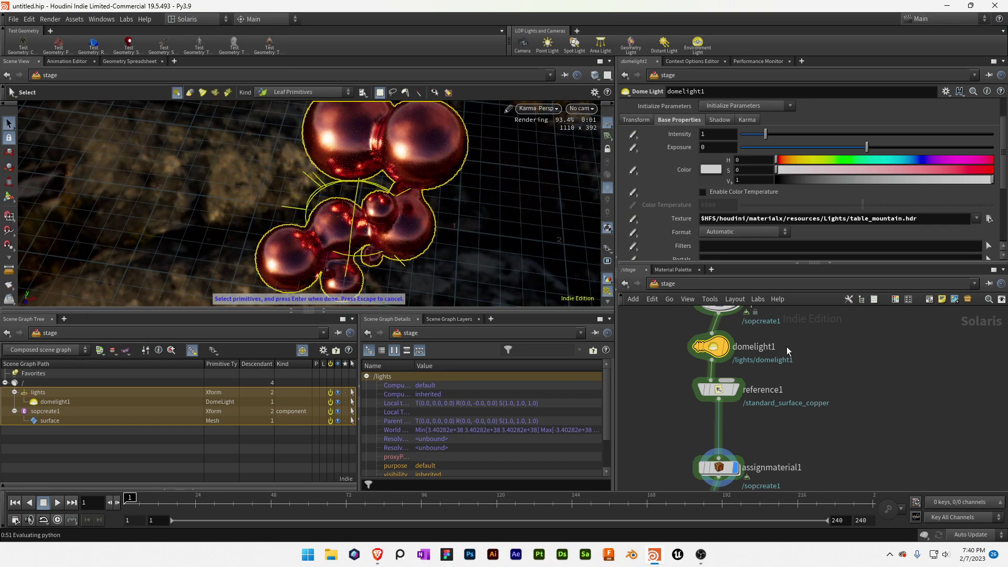
- Pin the scene view at the stage level so the Karma render stays shown while editing geometry
scroll(793, 362, up, 2)
double_click(723, 367)
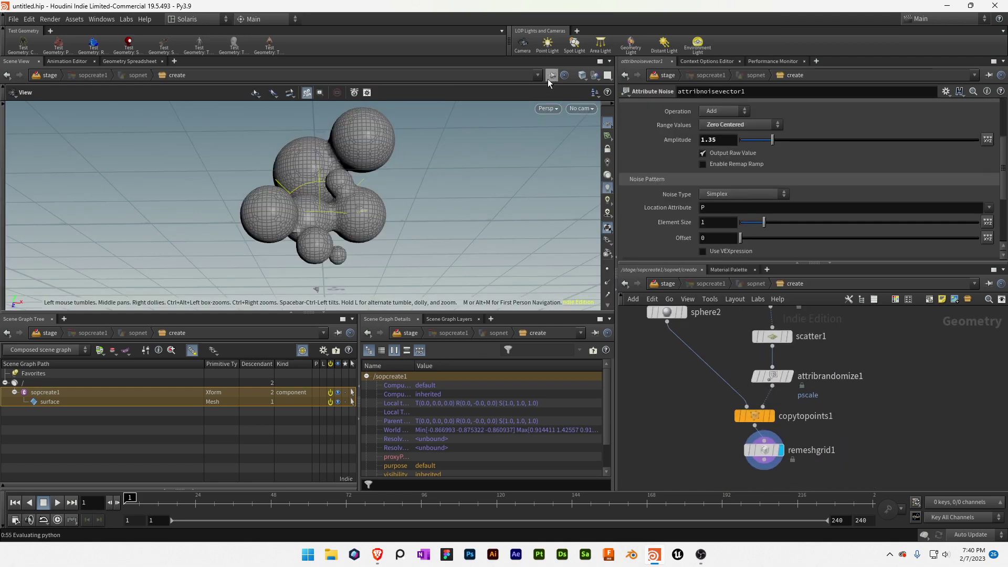
key(u)
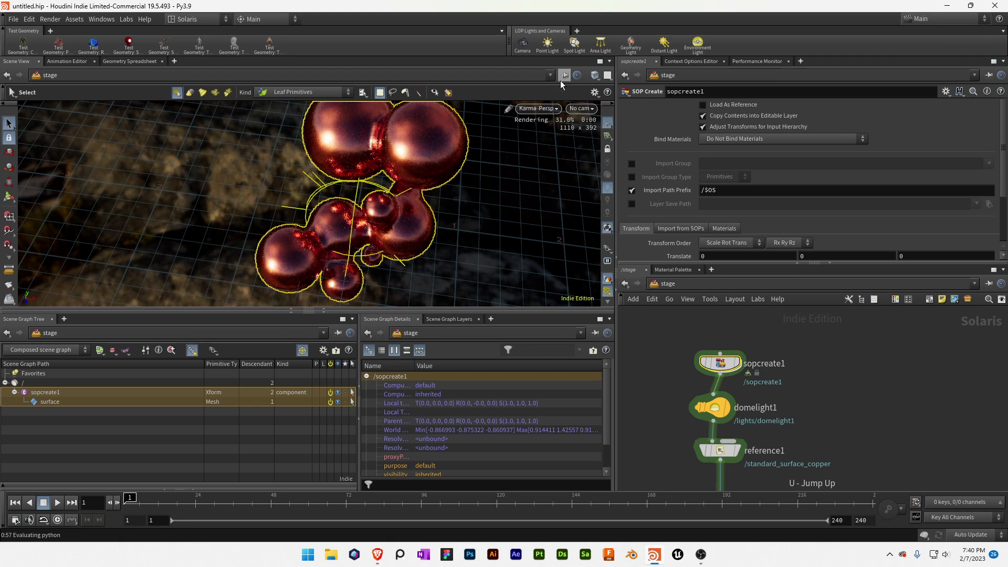
middle_drag(649, 387, 642, 303)
click(709, 326)
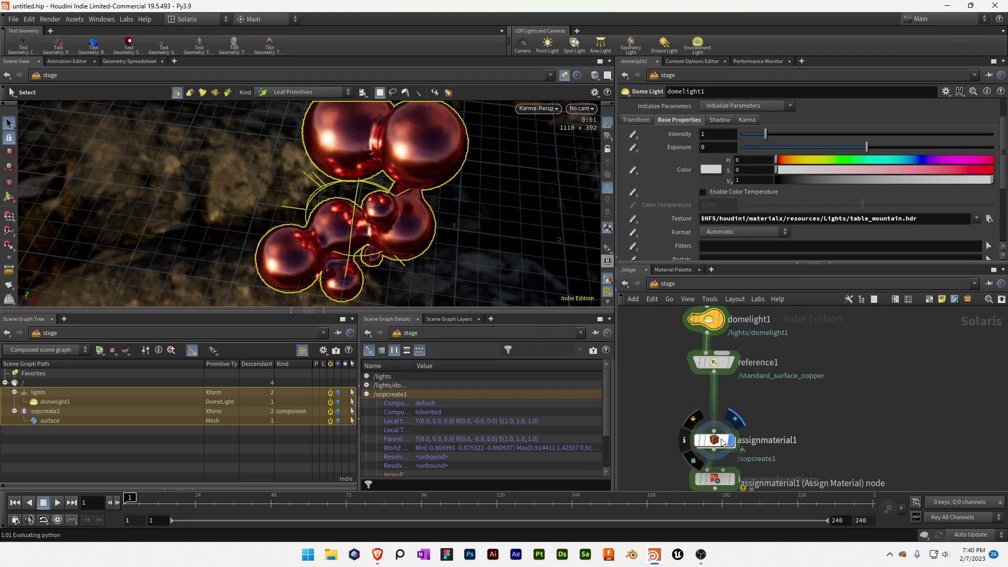
middle_drag(670, 387, 684, 433)
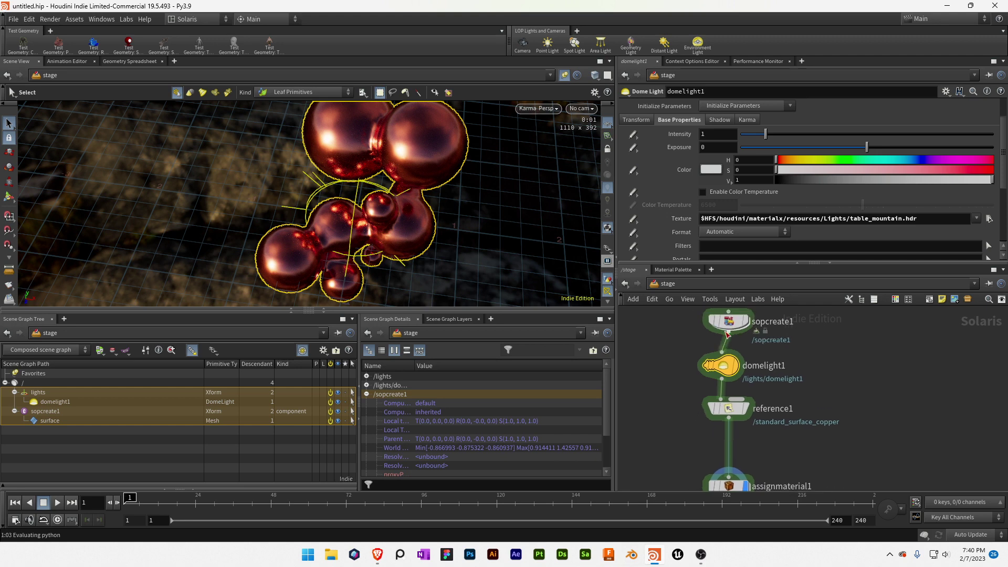
- Open the SOP Create network and set the Scatter node's force total count to 21
double_click(728, 323)
middle_drag(726, 345, 724, 383)
click(772, 378)
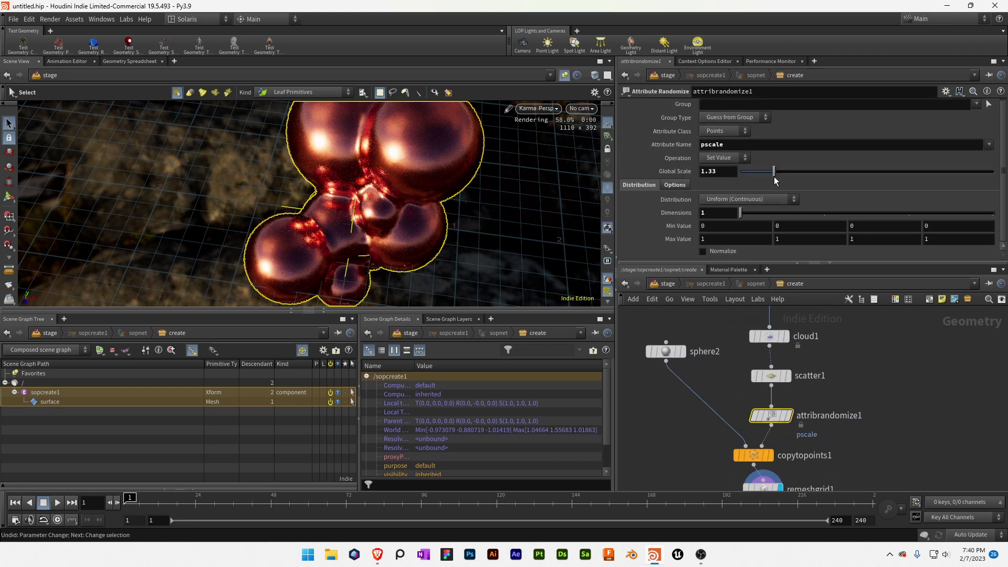
middle_drag(772, 379, 775, 432)
click(774, 430)
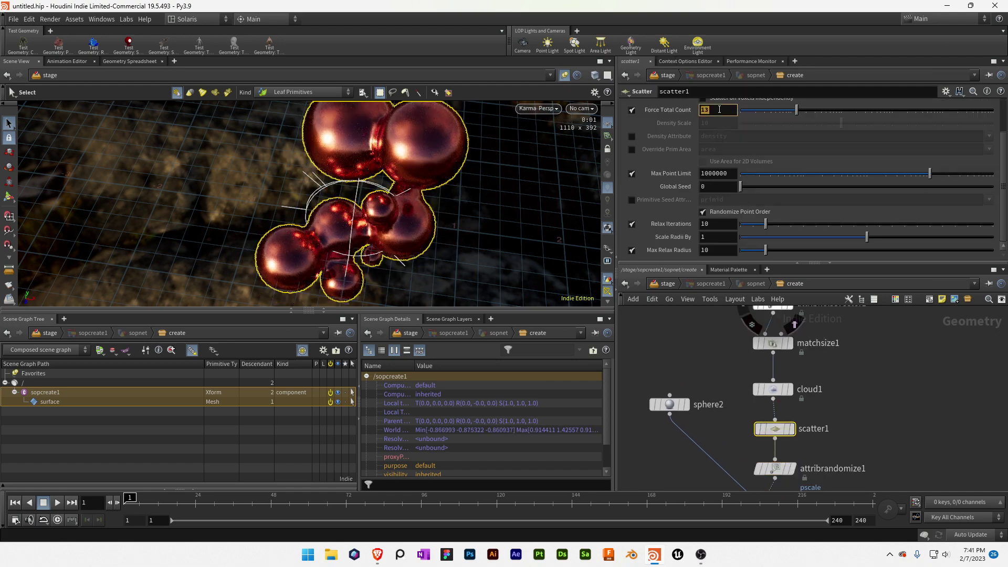
key(Return)
drag(465, 216, 459, 162)
- Change the Attribute Noise node's noise type to Perlin and view the reshaped geometry
middle_drag(716, 373, 717, 454)
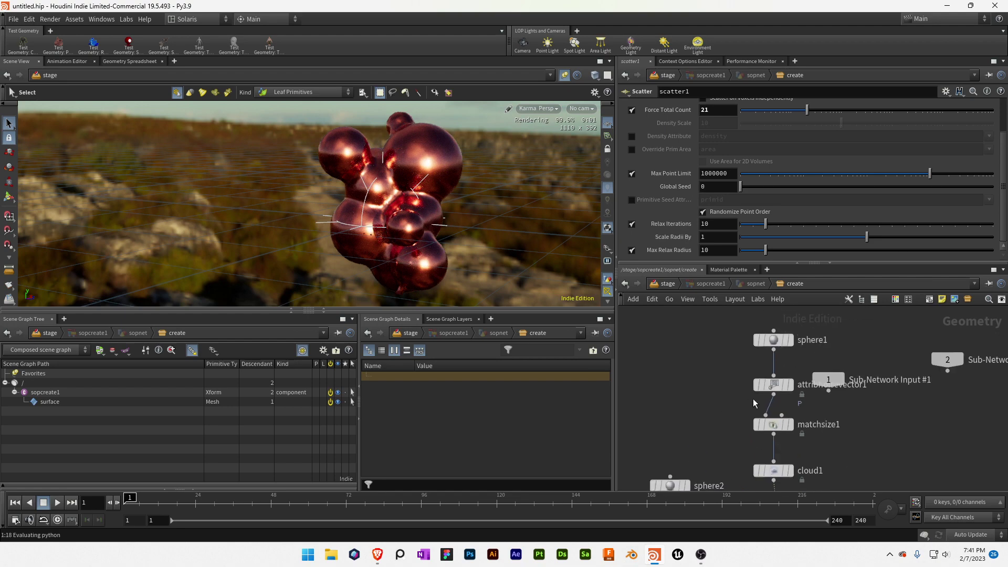
click(781, 383)
click(773, 195)
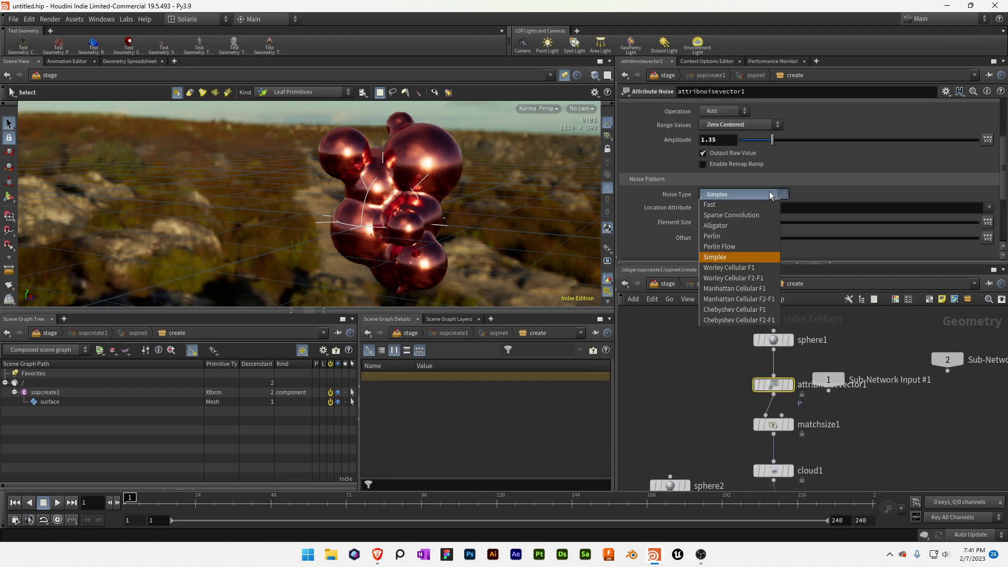
click(748, 234)
alt+drag(465, 179, 488, 252)
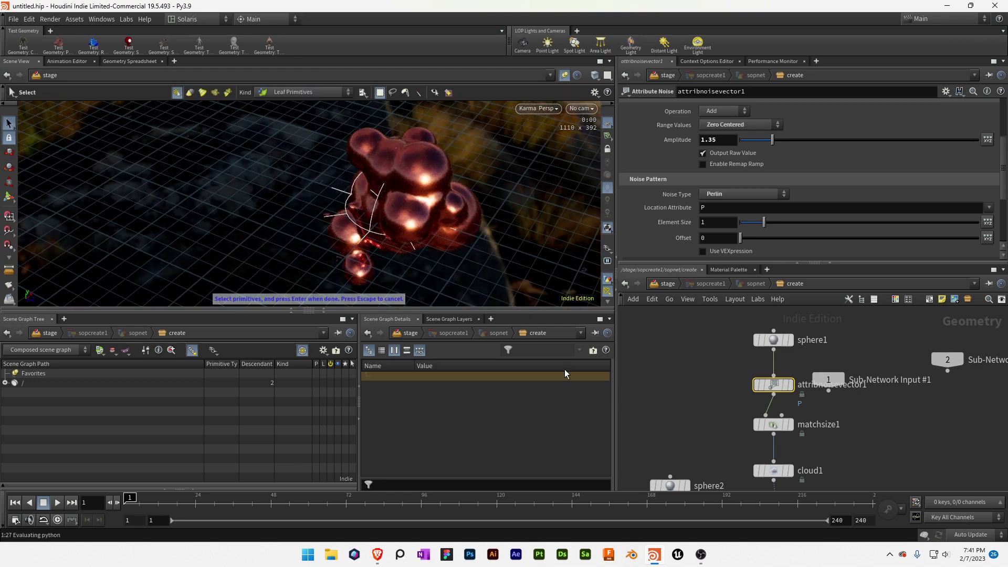